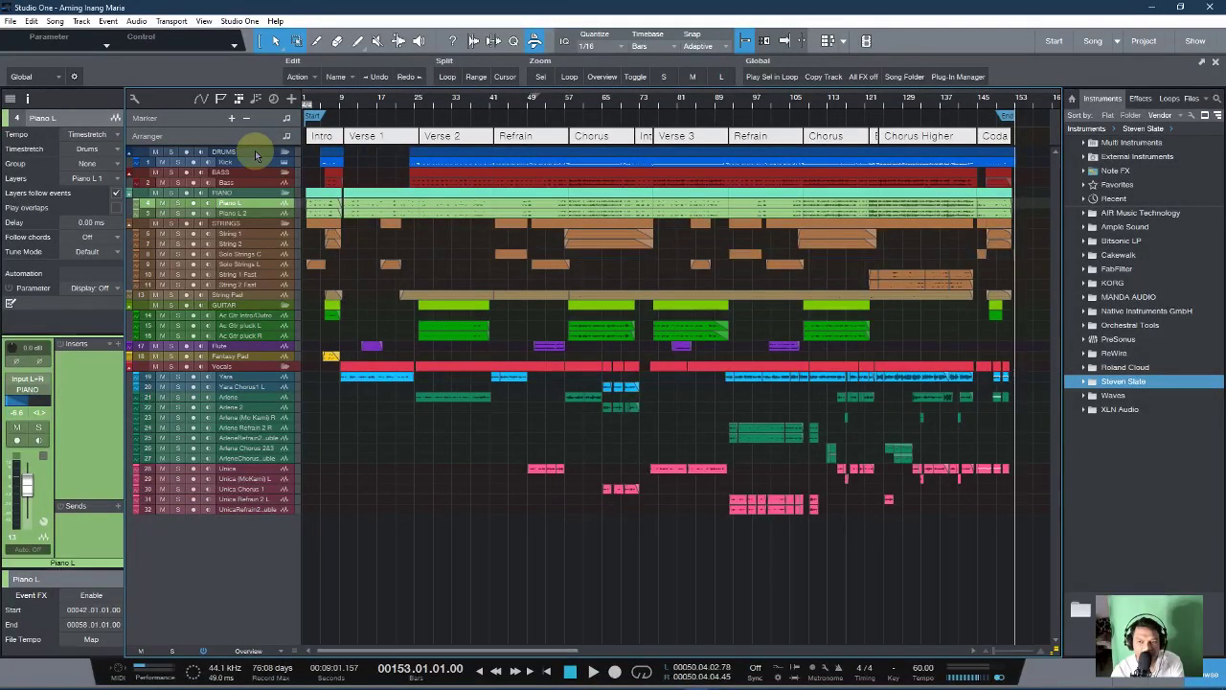
# Open the mix console and examine the channel strips from the drums to the vocal, effects and bus channels.
pyautogui.press('F3')
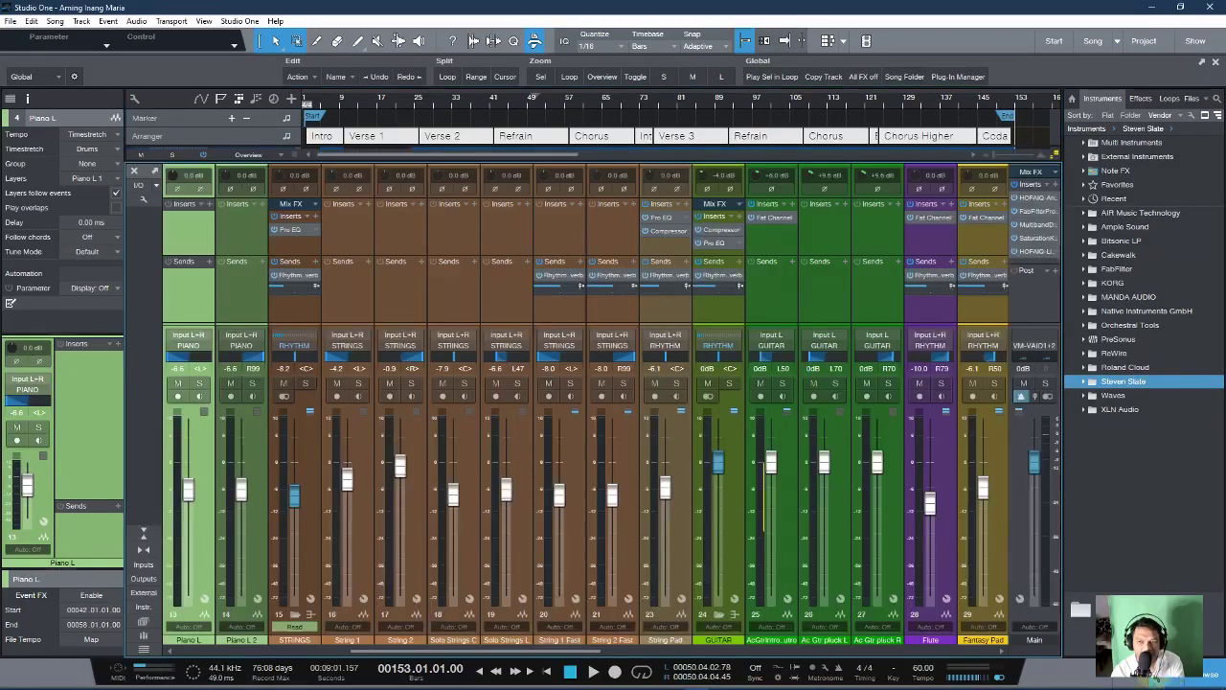
pyautogui.moveTo(410, 653); pyautogui.dragTo(814, 654)
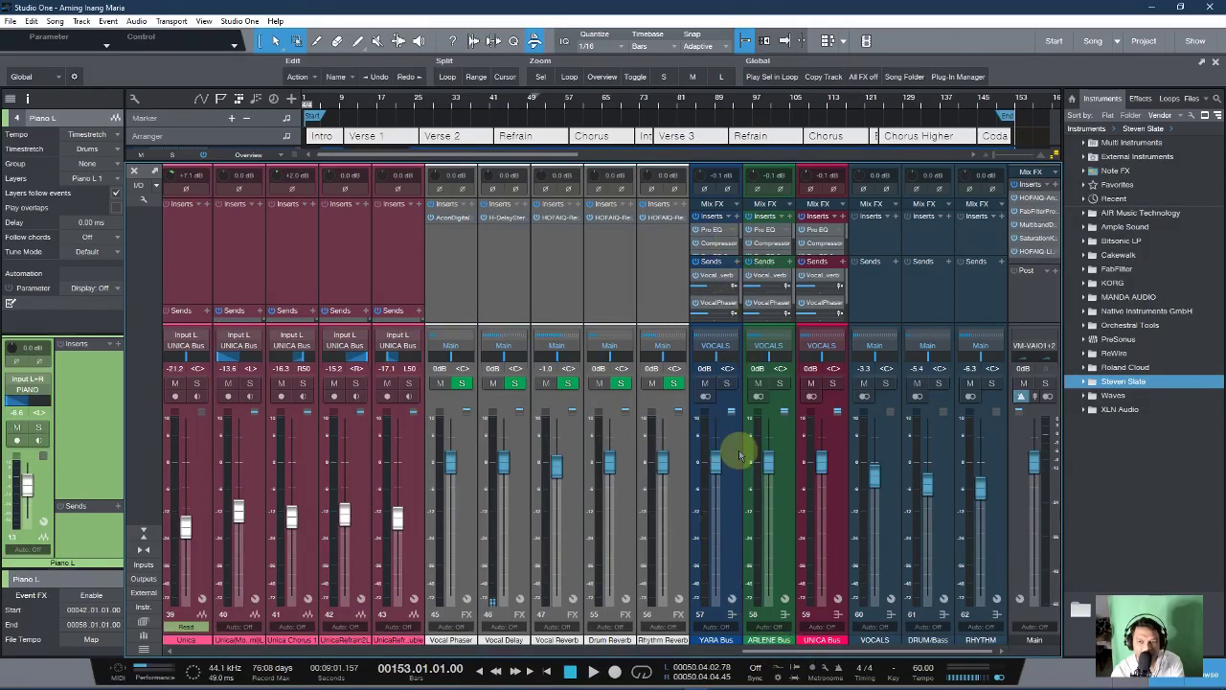
pyautogui.moveTo(770, 661); pyautogui.dragTo(316, 628)
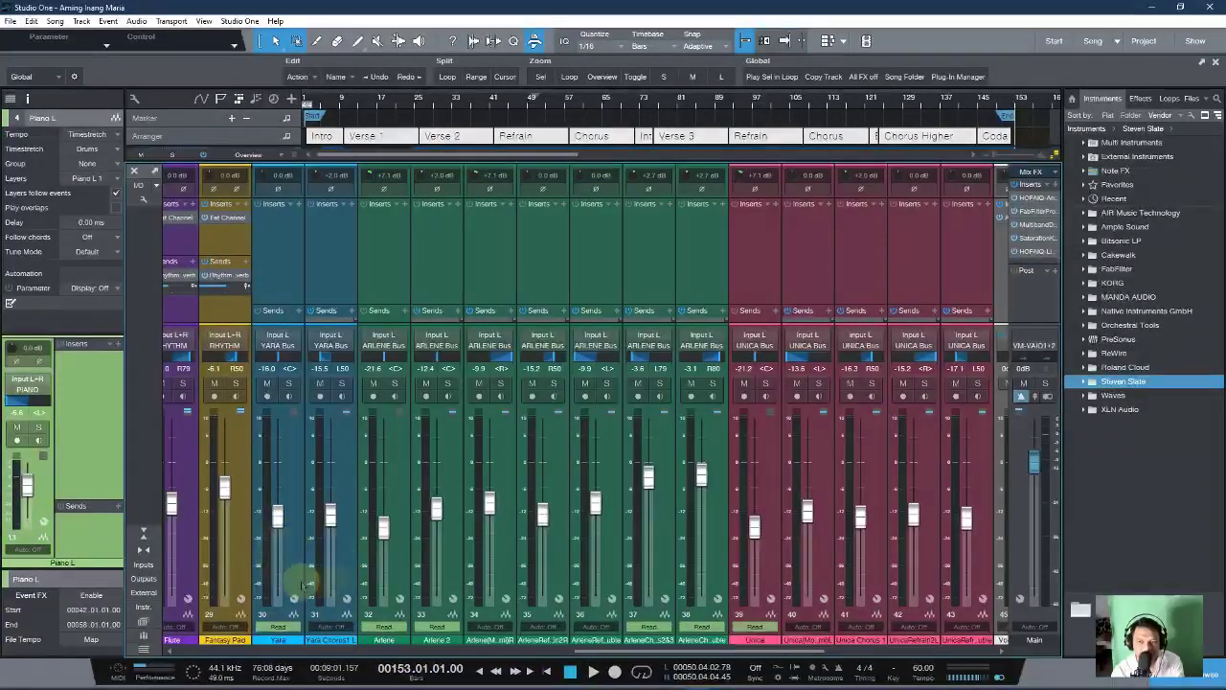
pyautogui.moveTo(588, 657); pyautogui.dragTo(771, 659)
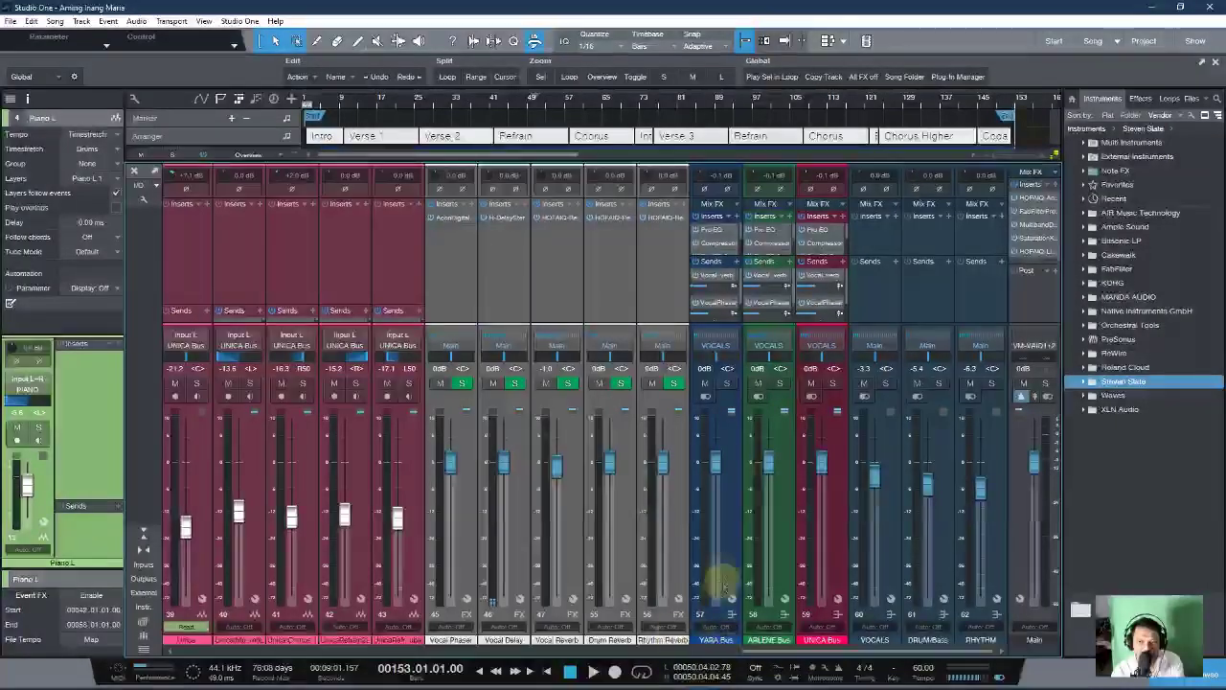
pyautogui.hscroll(-5, 336, 640)
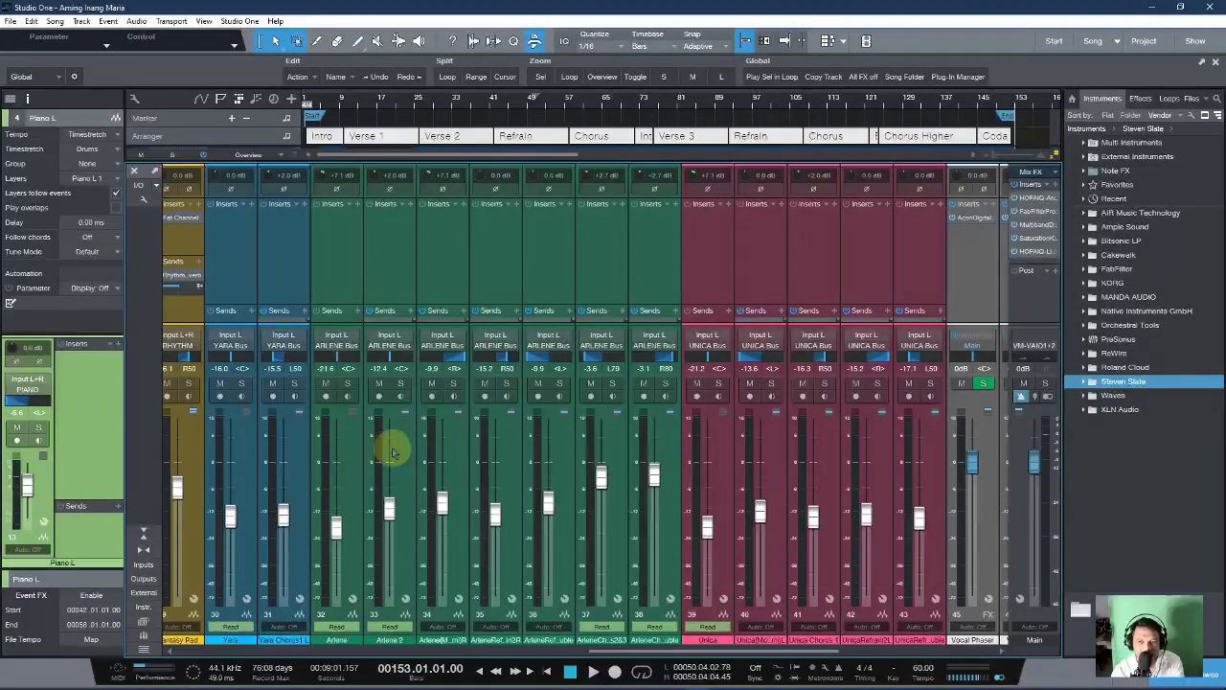
pyautogui.moveTo(647, 659); pyautogui.dragTo(766, 658)
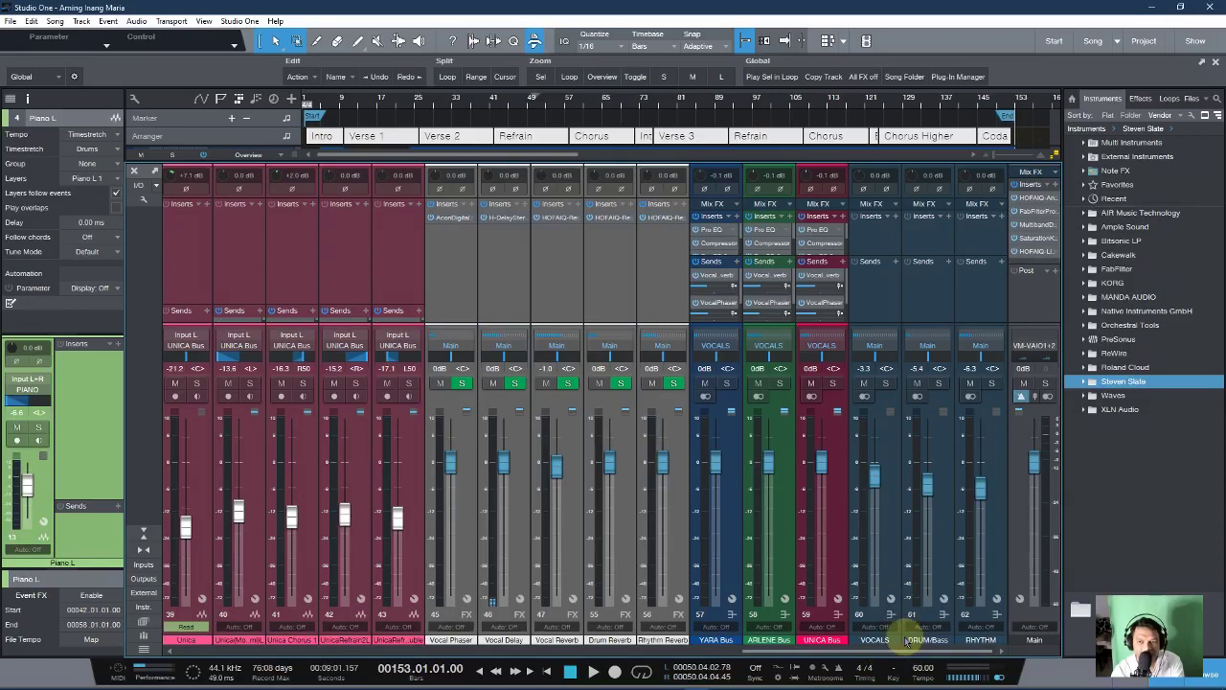
pyautogui.moveTo(882, 654); pyautogui.dragTo(383, 675)
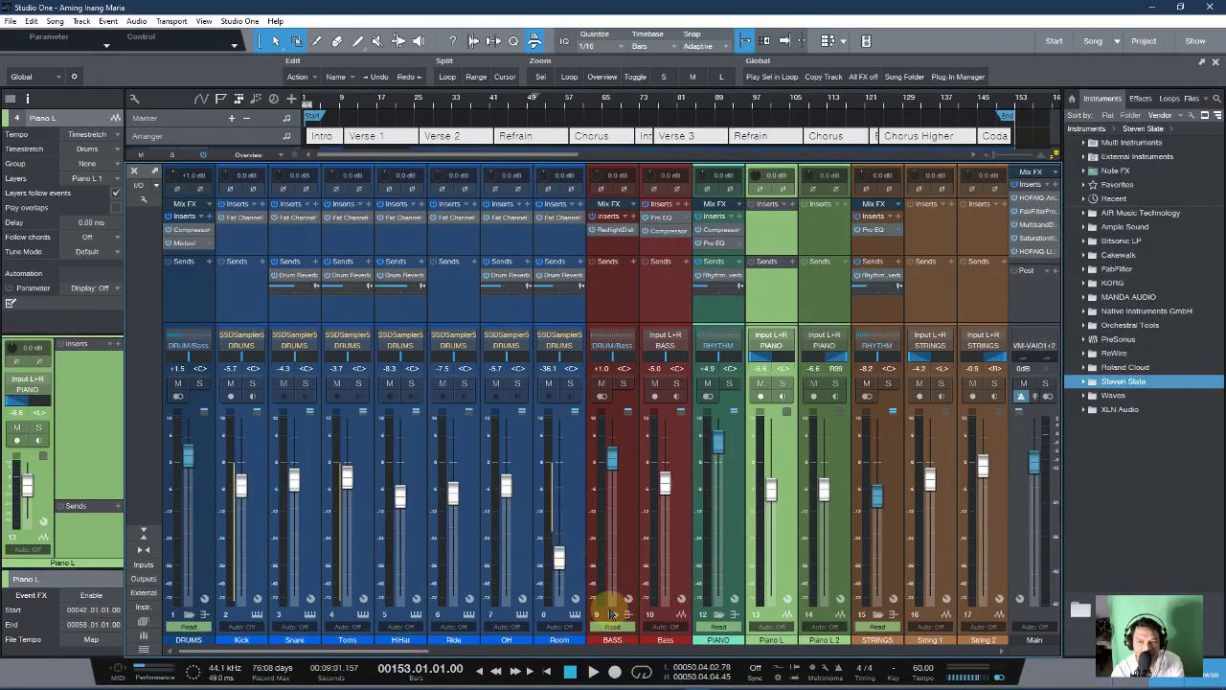
pyautogui.hscroll(3, 422, 652)
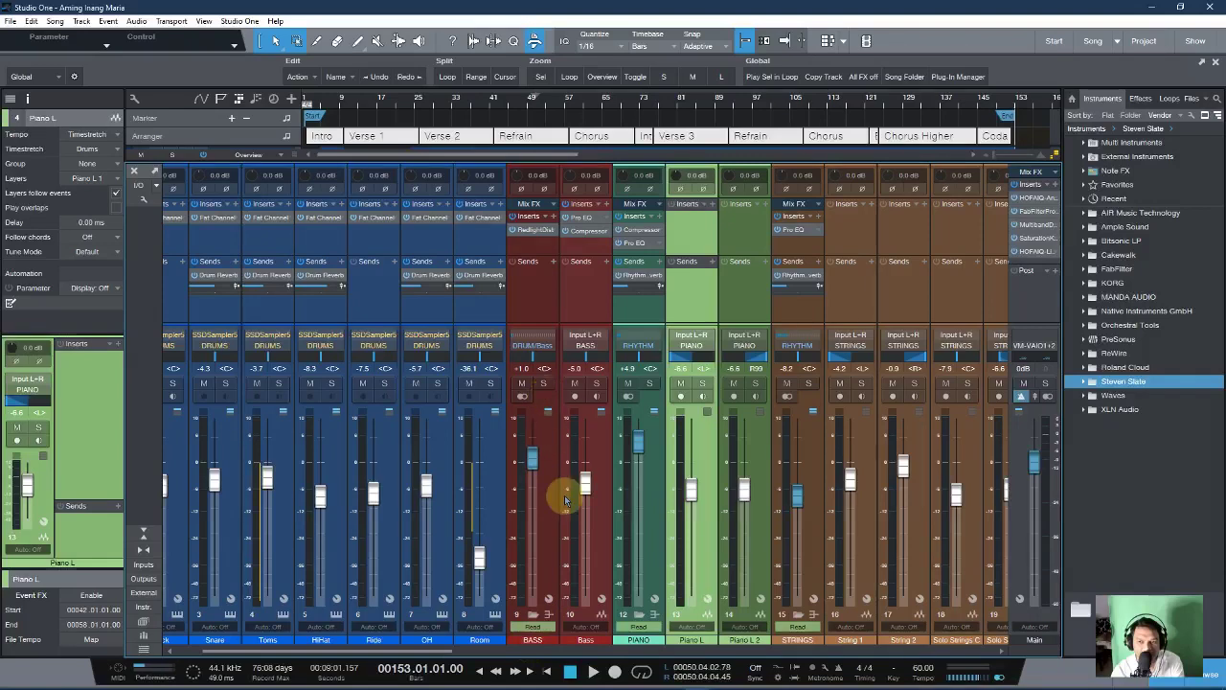
pyautogui.moveTo(407, 652); pyautogui.dragTo(950, 653)
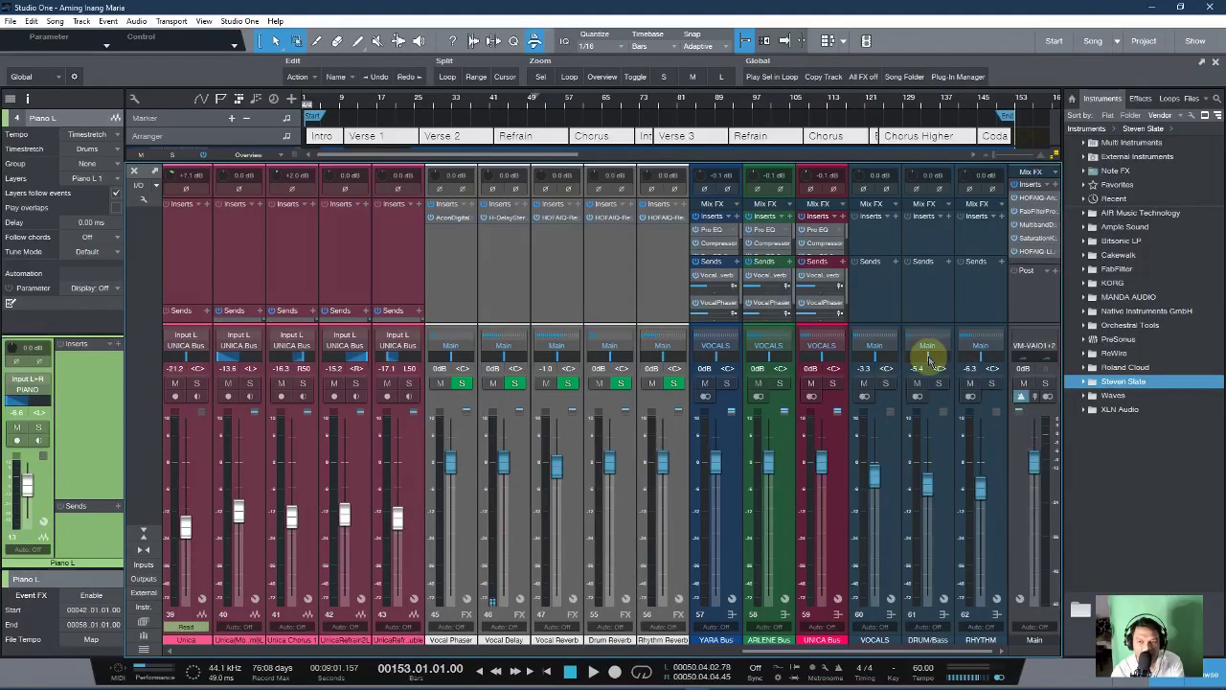
# Review the routing of the piano, strings, guitar and vocal channels to their buses, selecting Piano R, and close the mix console.
pyautogui.moveTo(849, 653); pyautogui.dragTo(659, 655)
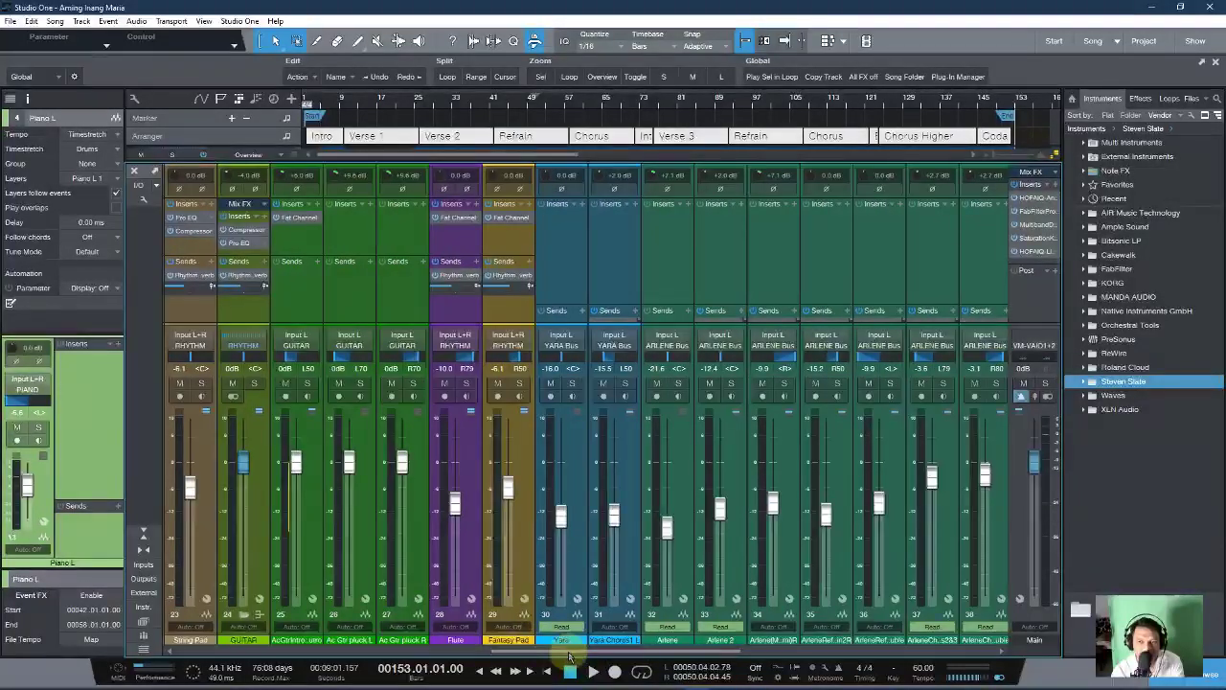
pyautogui.moveTo(569, 656); pyautogui.dragTo(391, 655)
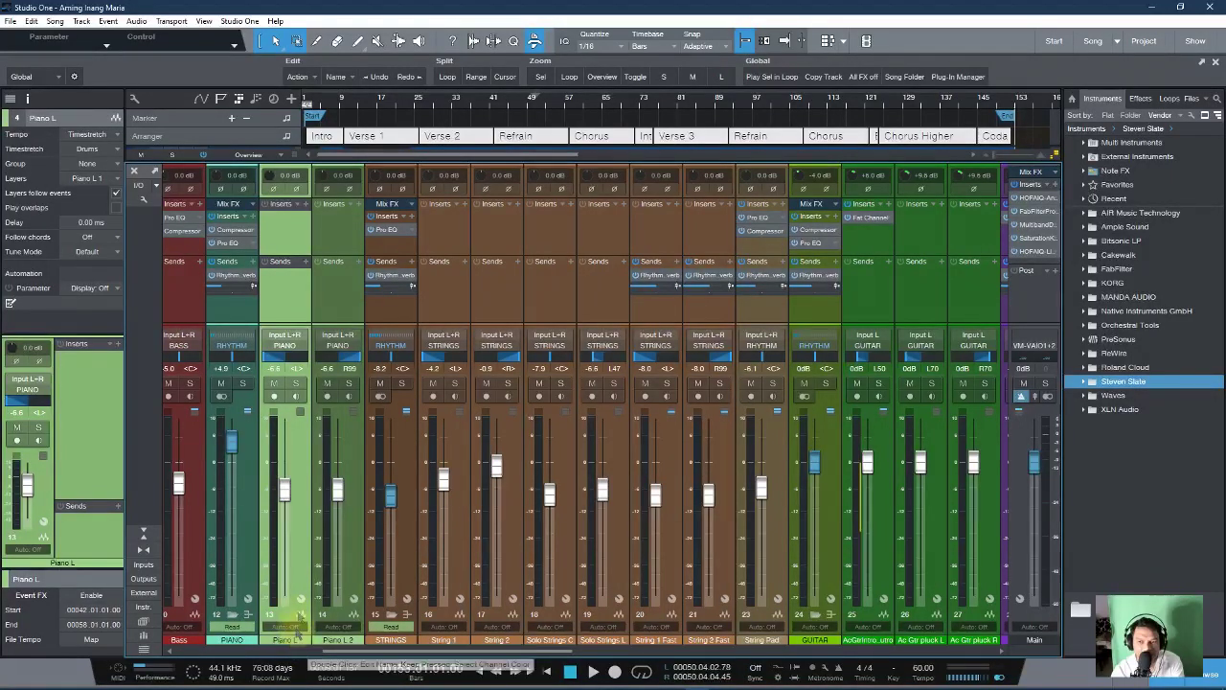
pyautogui.click(336, 638)
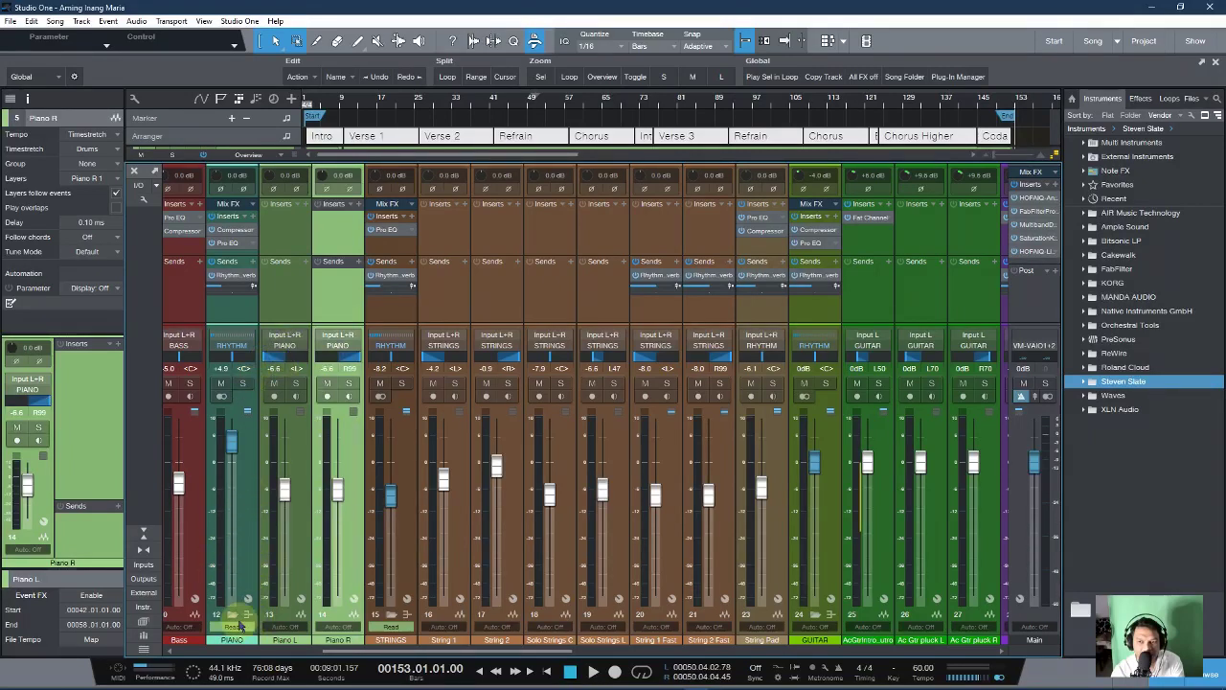
pyautogui.moveTo(330, 652); pyautogui.dragTo(407, 654)
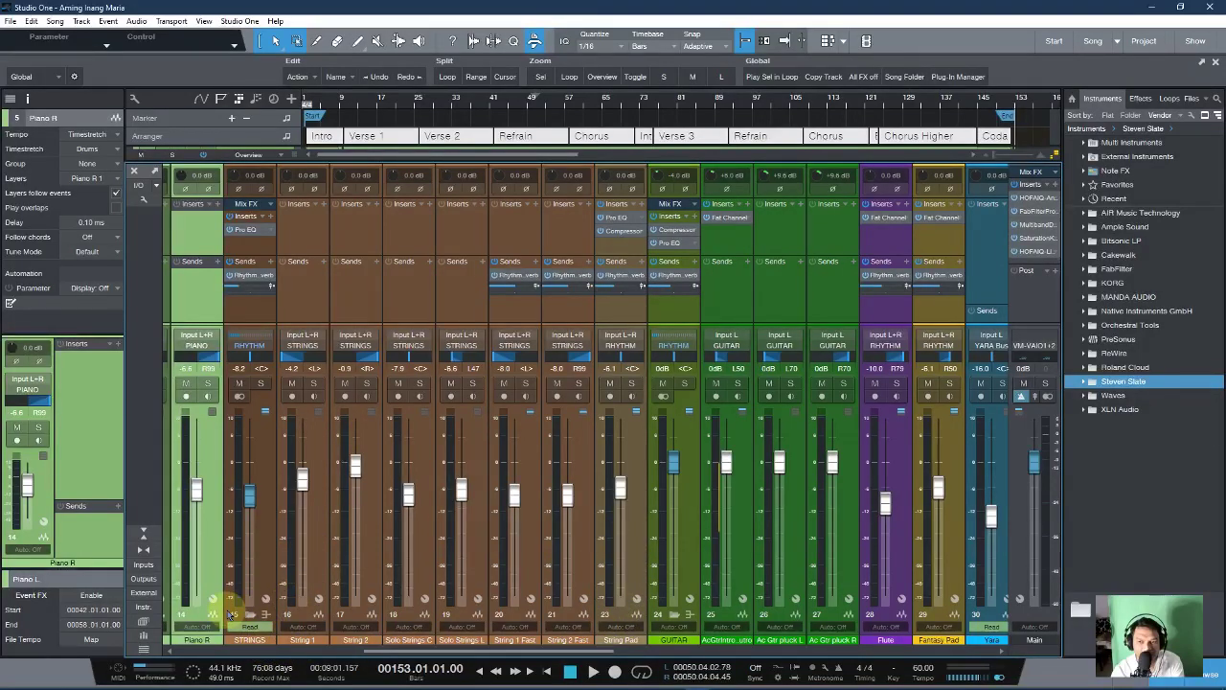
pyautogui.moveTo(412, 659); pyautogui.dragTo(498, 661)
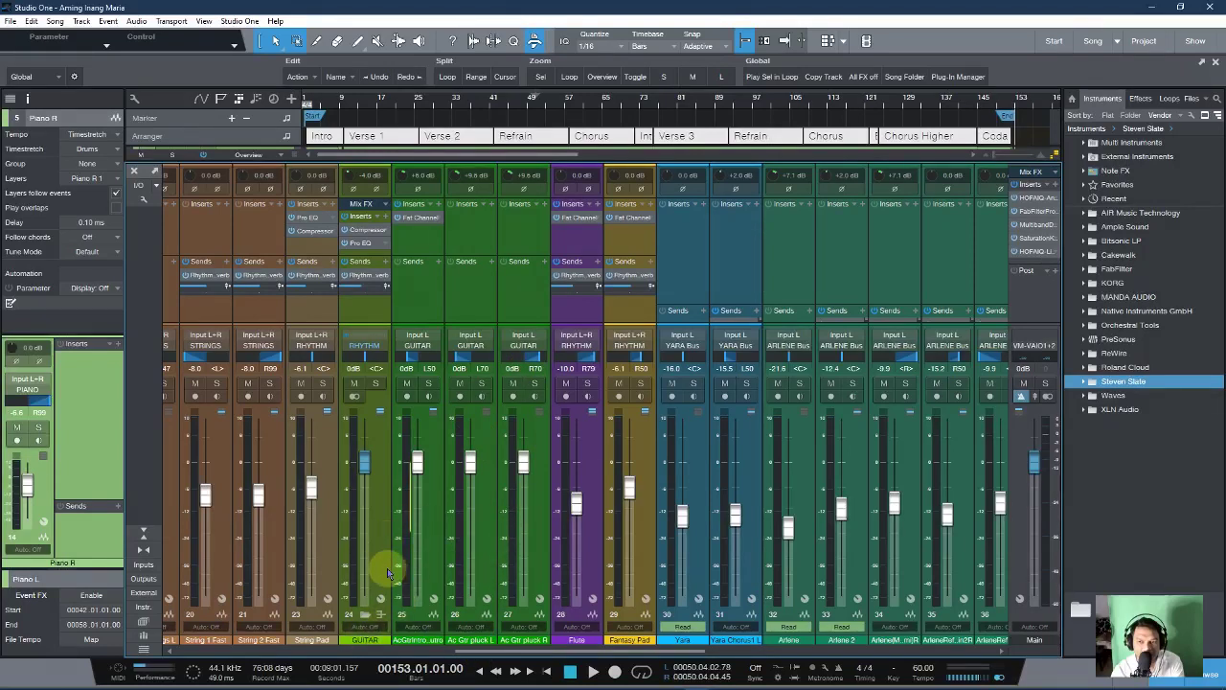
pyautogui.hscroll(3, 469, 632)
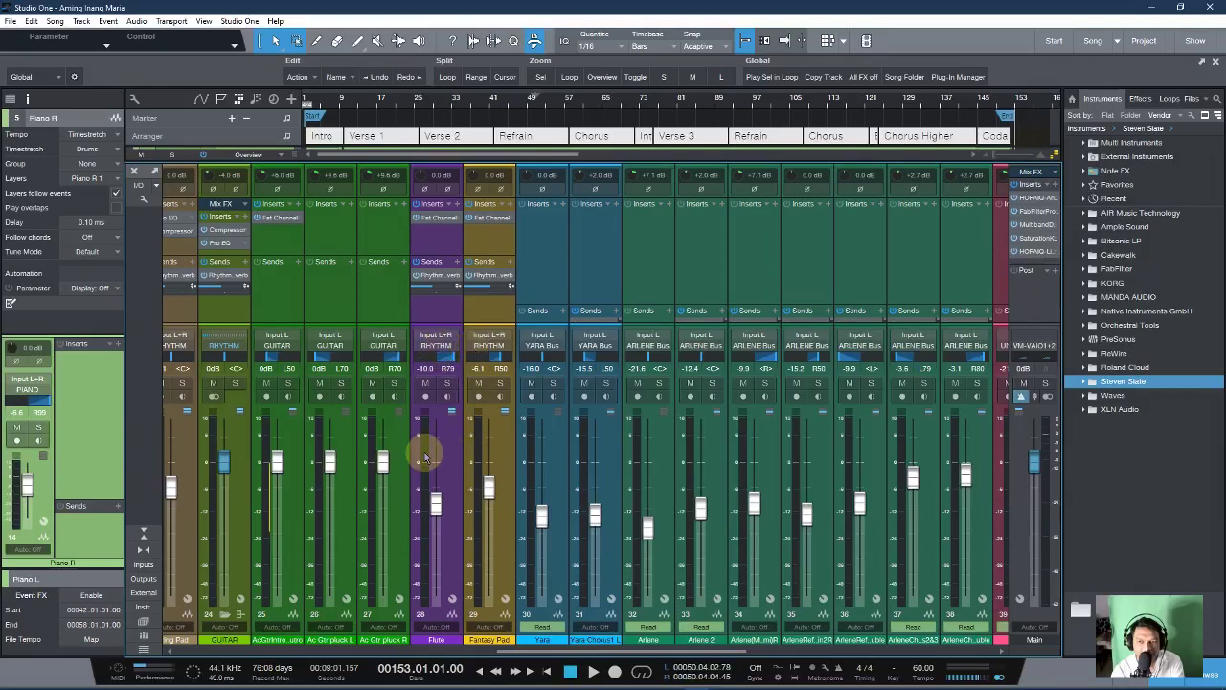
pyautogui.moveTo(542, 654); pyautogui.dragTo(835, 668)
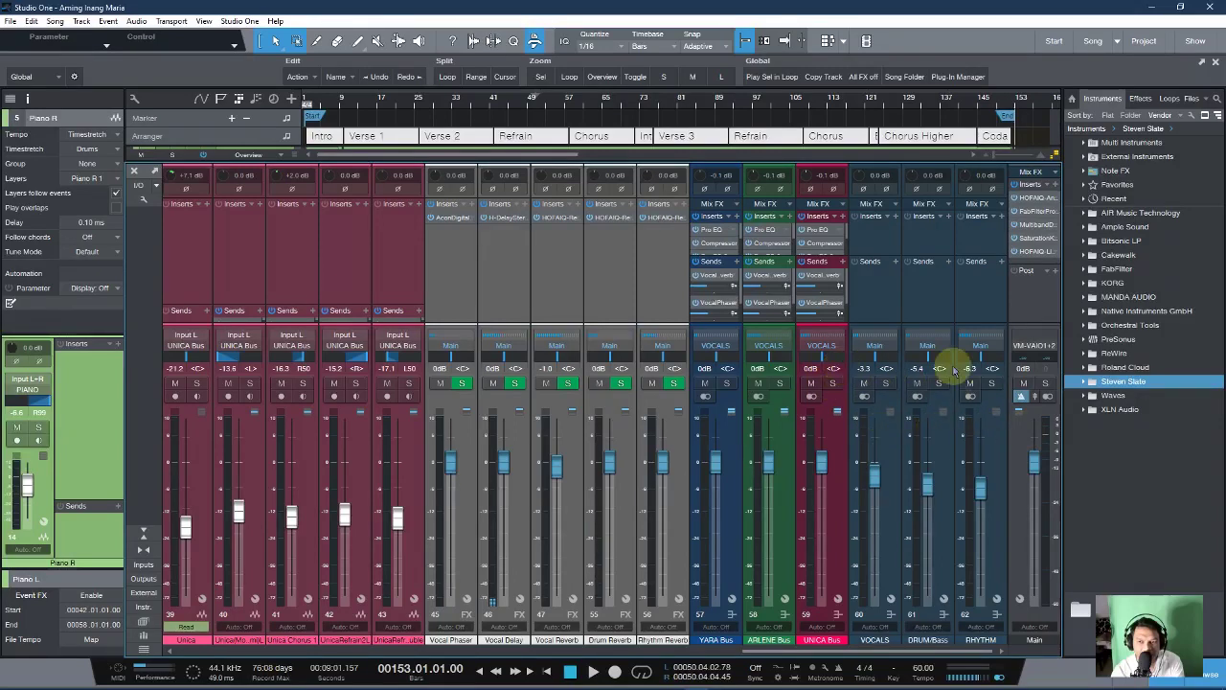
pyautogui.press('F3')
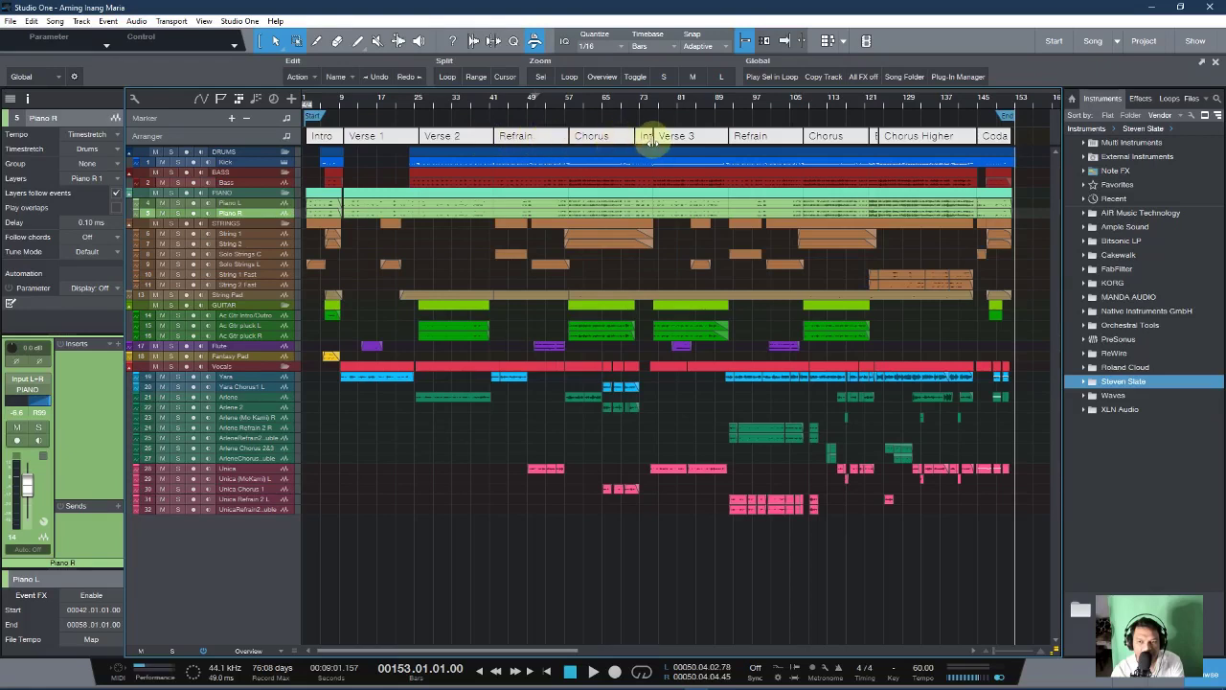
# Adjust the timeline zoom so the whole arrangement from Intro to Coda fits in view.
pyautogui.moveTo(645, 106)
pyautogui.mouseDown()
pyautogui.moveTo(526, 115)
pyautogui.moveTo(424, 104)
pyautogui.mouseUp()
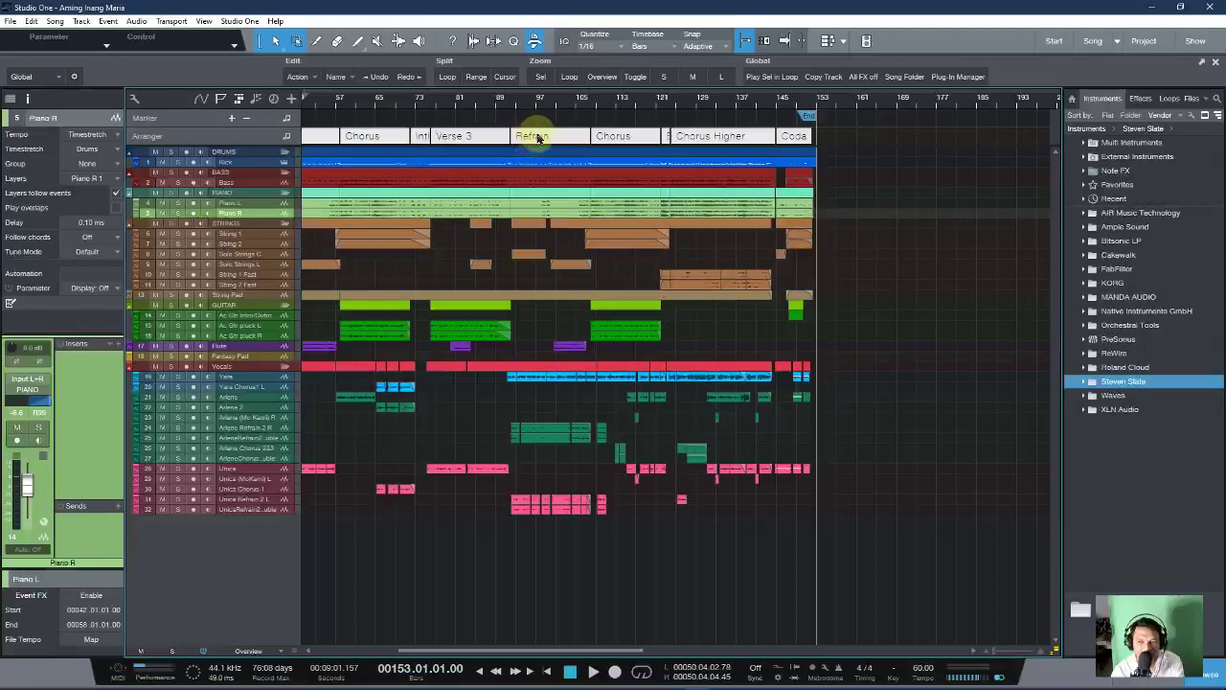
pyautogui.moveTo(651, 96); pyautogui.dragTo(659, 138)
pyautogui.moveTo(695, 101); pyautogui.dragTo(937, 76)
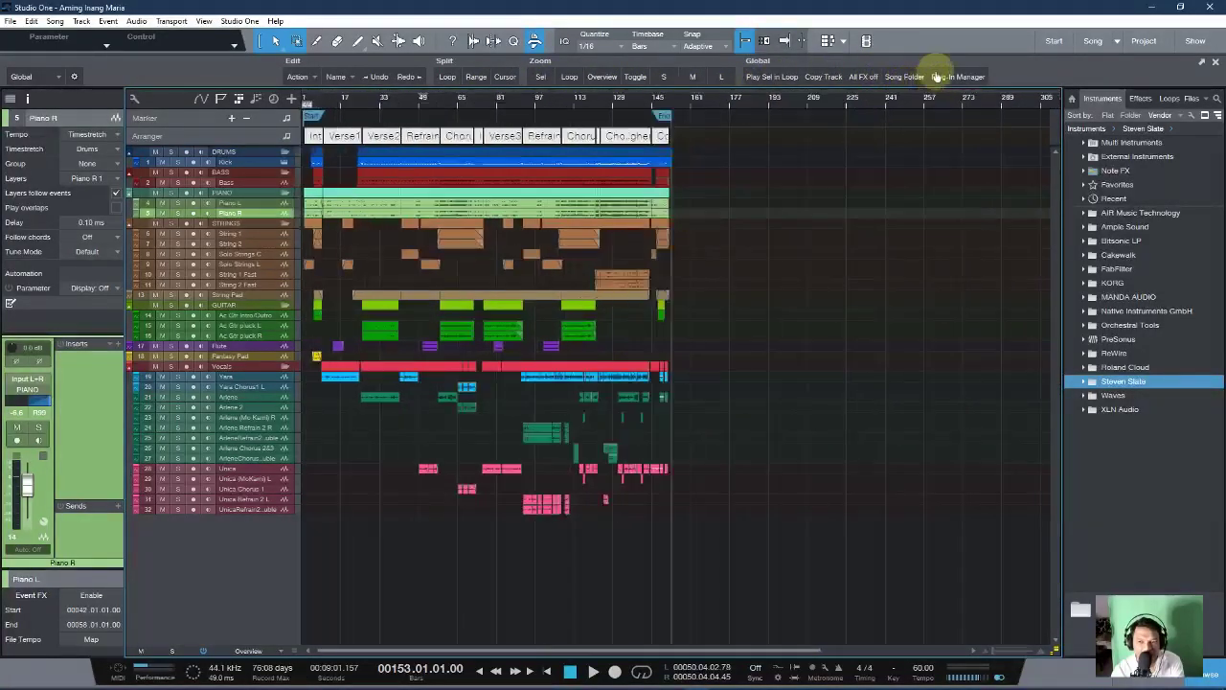
pyautogui.moveTo(656, 90); pyautogui.dragTo(817, 115)
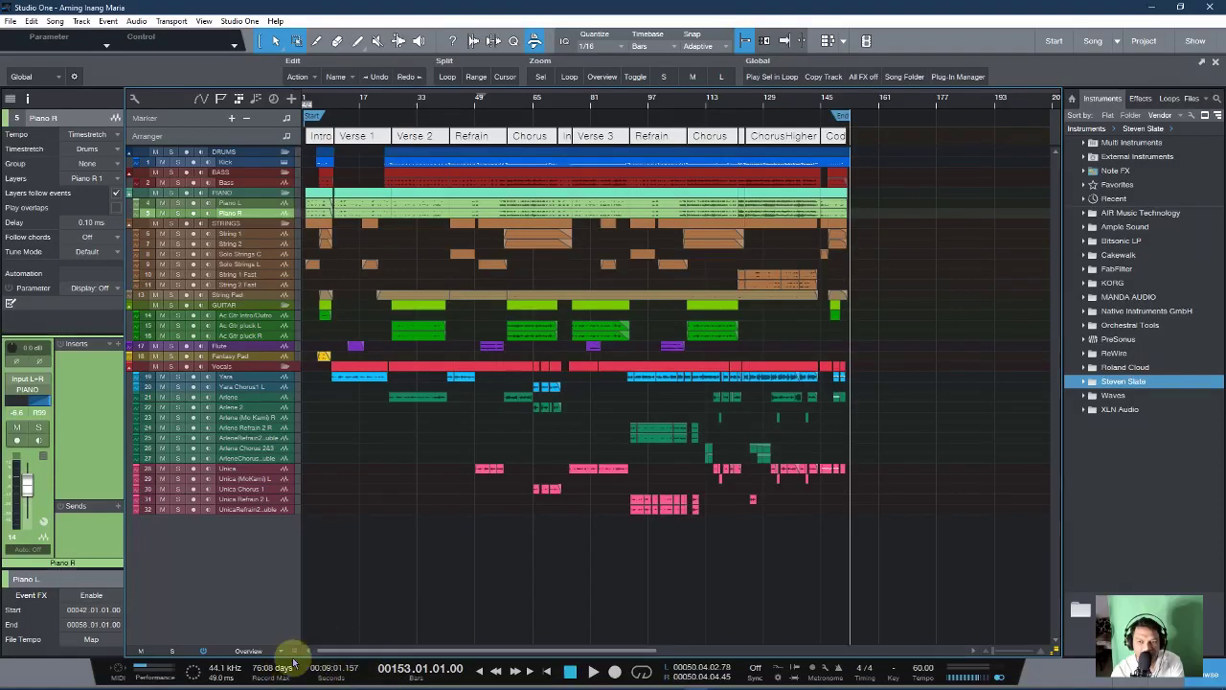
pyautogui.moveTo(604, 108); pyautogui.dragTo(676, 108)
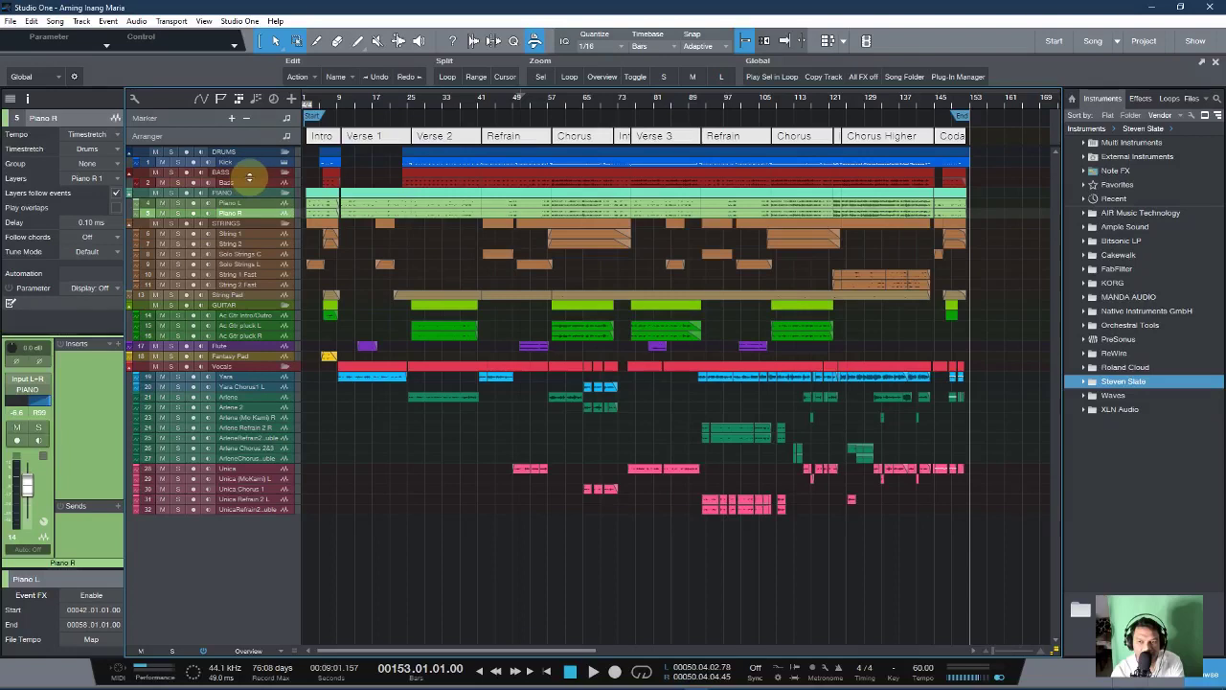
# Enlarge the arrangement tracks to Normal height and make the Kick track slightly taller.
pyautogui.moveTo(250, 178); pyautogui.dragTo(613, 393)
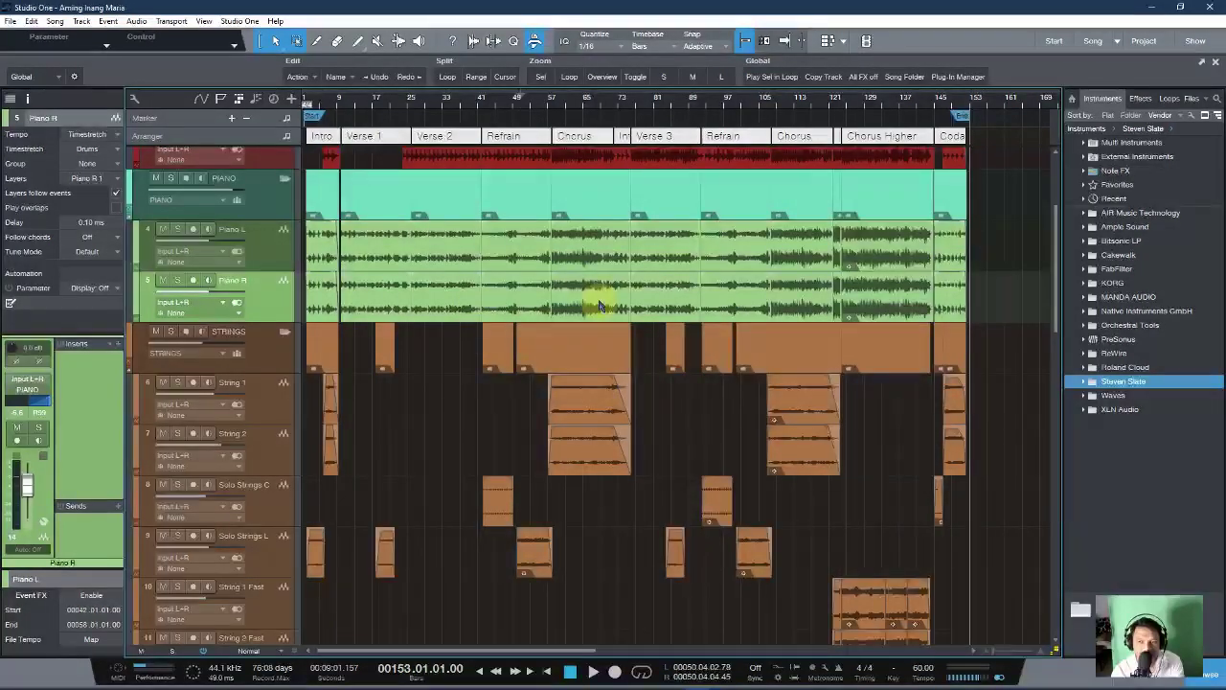
pyautogui.scroll(-10, 561, 473)
pyautogui.scroll(20, 562, 476)
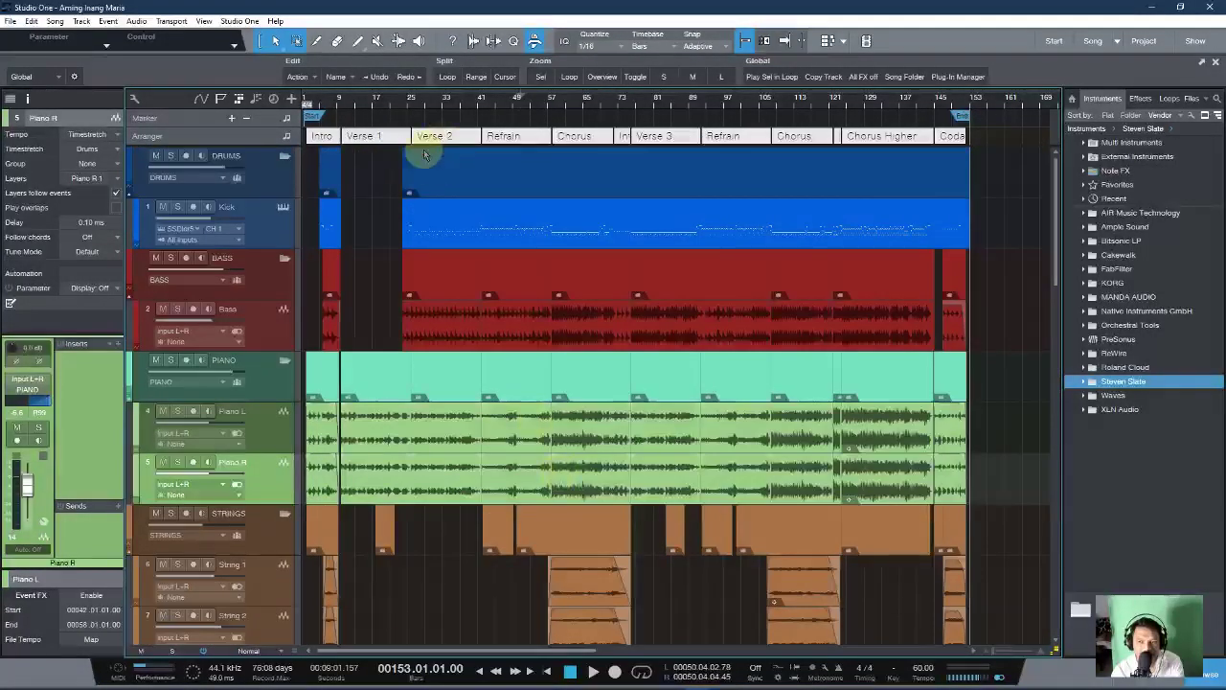
pyautogui.moveTo(278, 250); pyautogui.dragTo(274, 263)
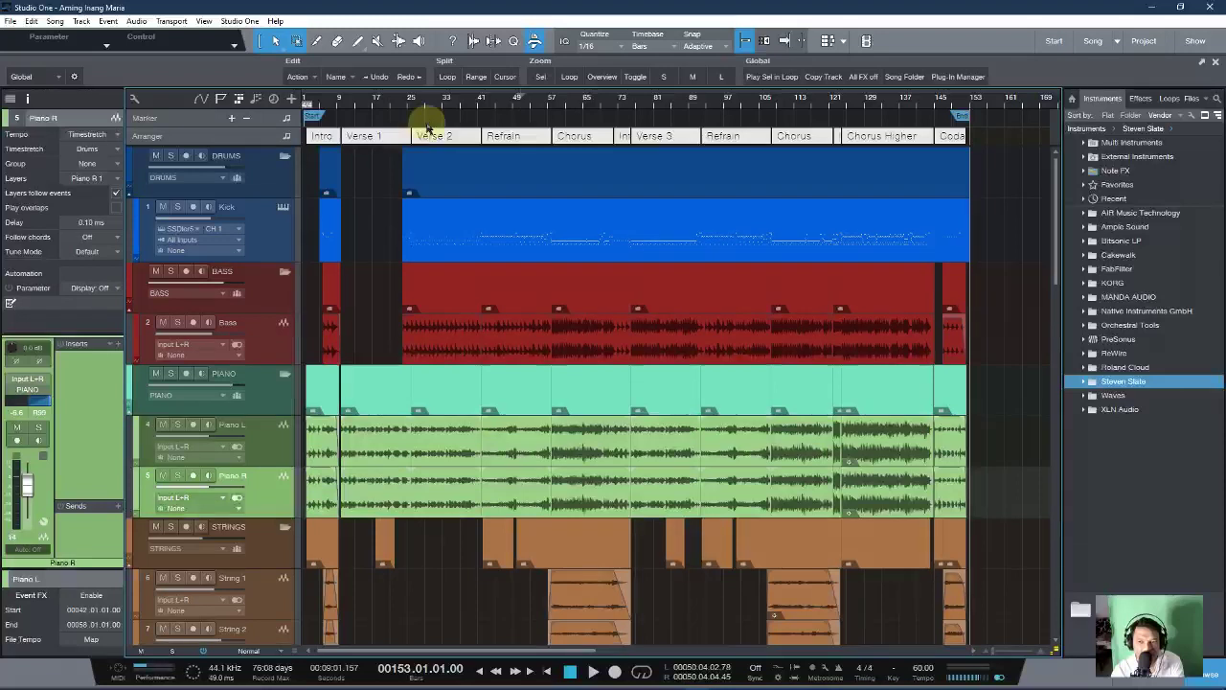
# Examine the Piano L and Piano R waveforms up close and place the playback position at bar 31 on Piano L.
pyautogui.moveTo(415, 105); pyautogui.dragTo(506, 109)
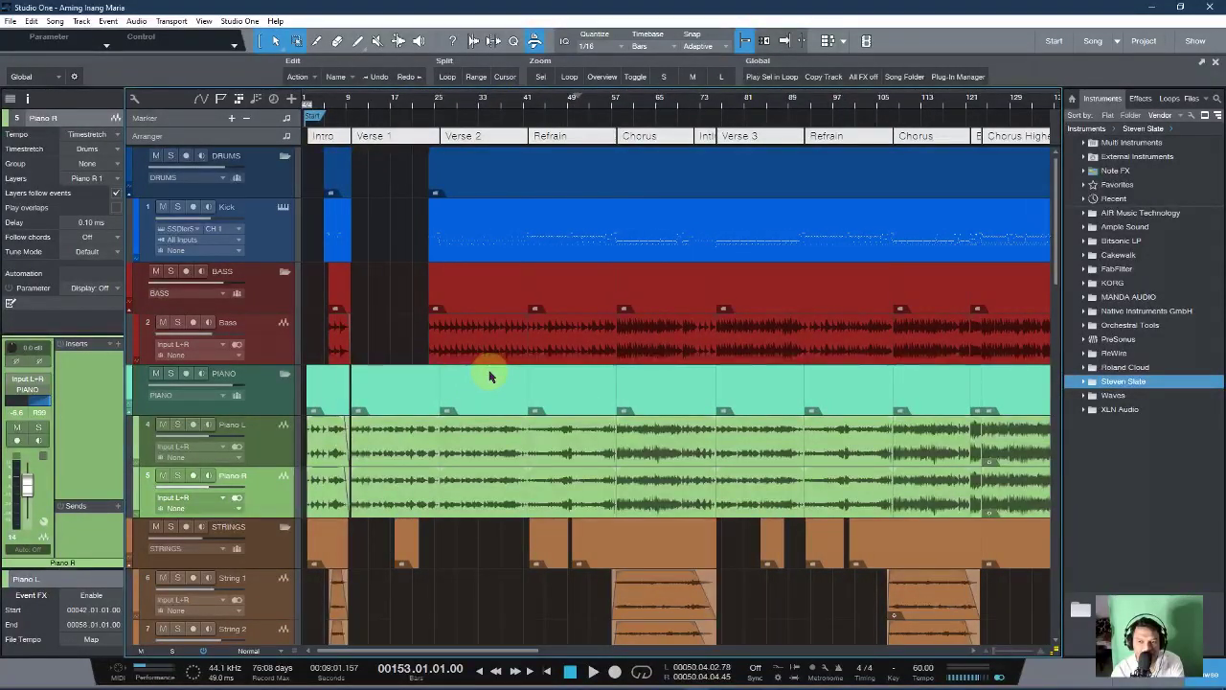
pyautogui.scroll(-2, 490, 378)
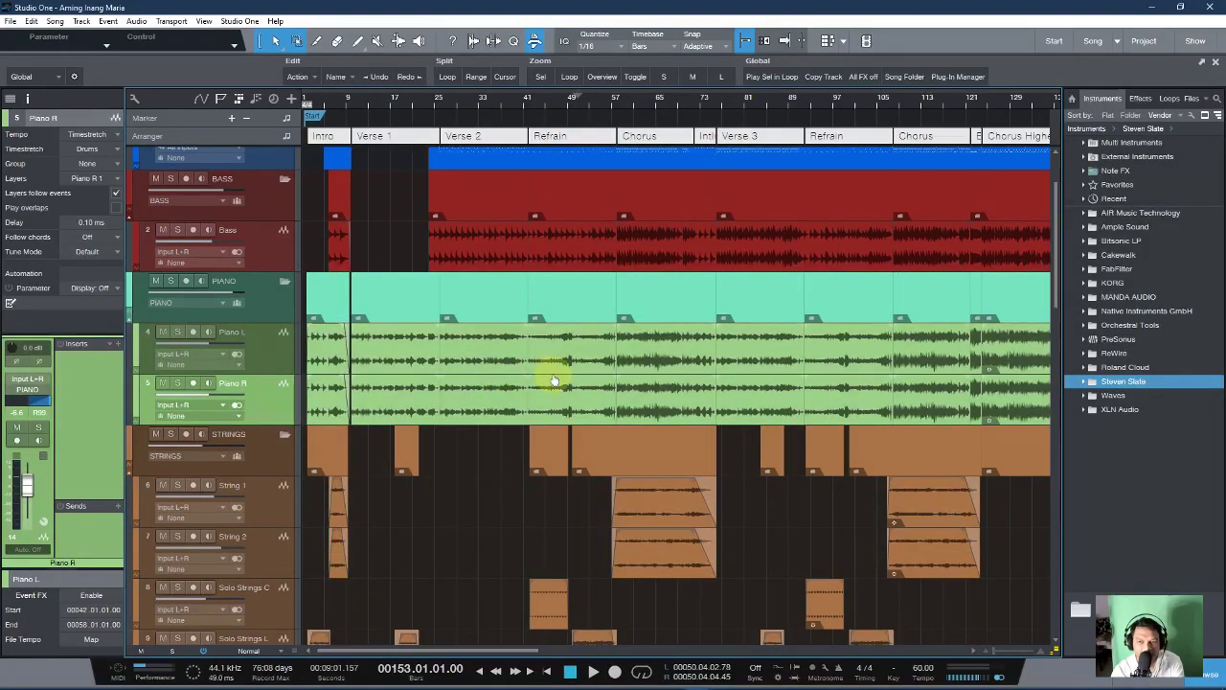
pyautogui.scroll(2, 509, 324)
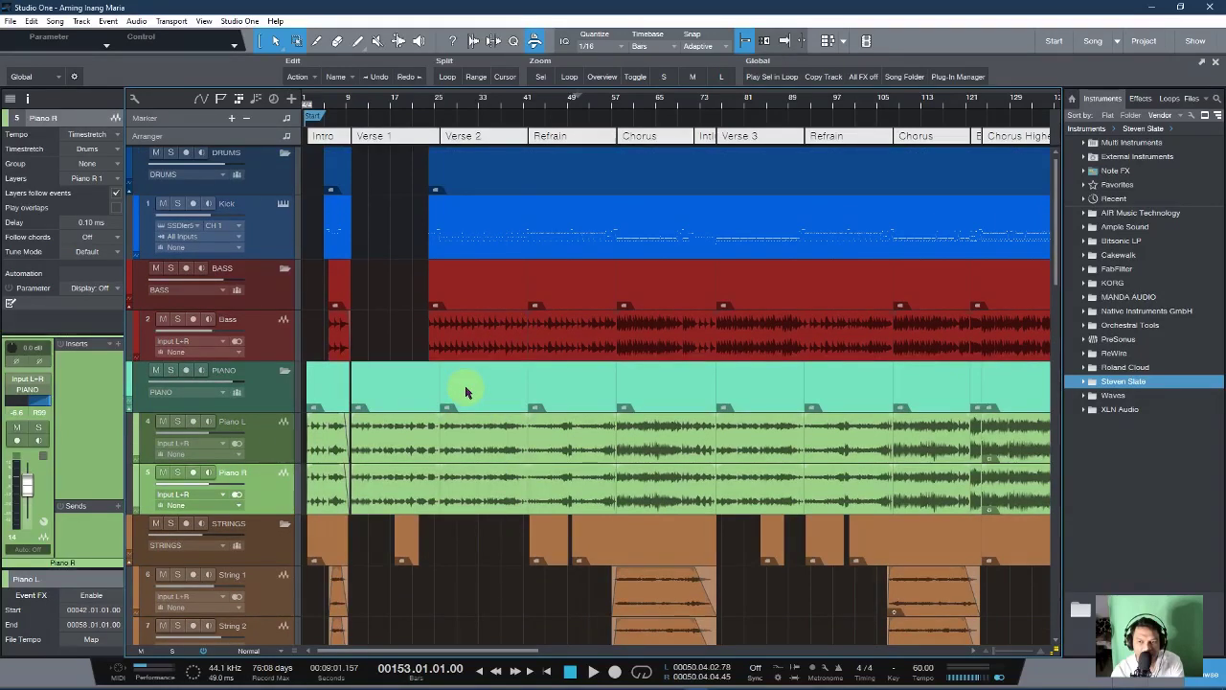
pyautogui.click(467, 439)
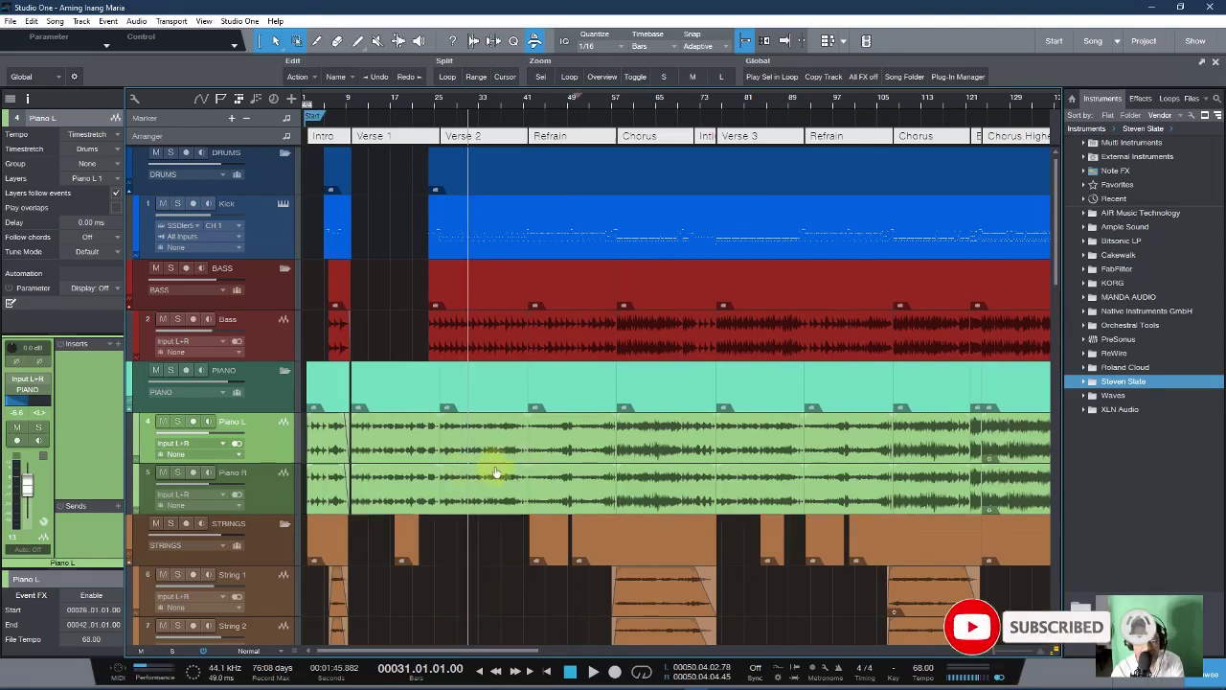
pyautogui.scroll(-3, 616, 466)
pyautogui.scroll(3, 610, 462)
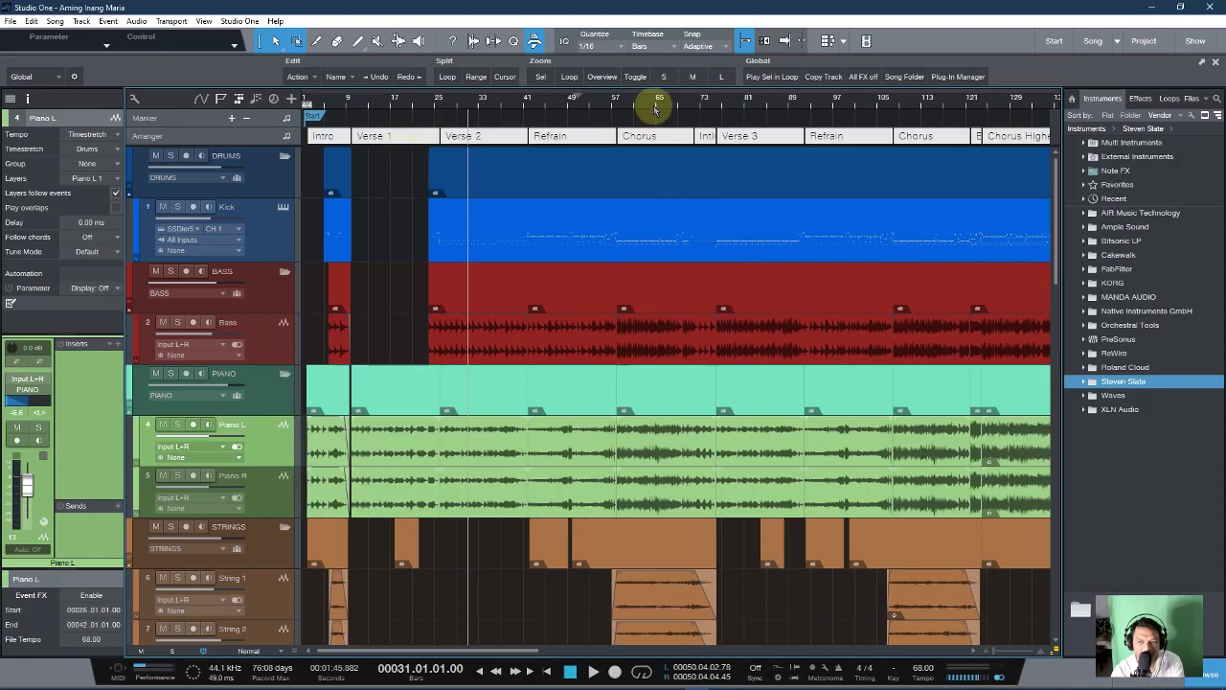
# Look over the piano tracks and check which instruments the XLN Audio folder contains, leaving the folder collapsed.
pyautogui.moveTo(648, 109); pyautogui.dragTo(642, 83)
pyautogui.press('z')
pyautogui.scroll(-1, 561, 470)
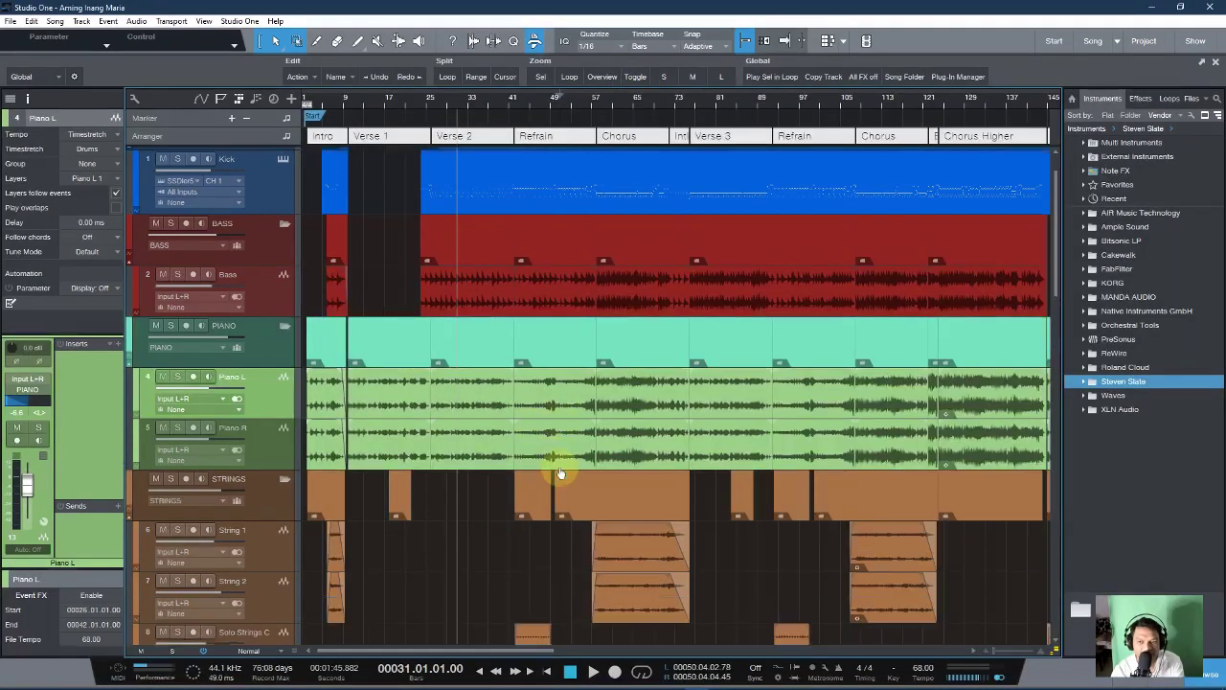
pyautogui.keyDown('shift'); pyautogui.click(251, 433); pyautogui.keyUp('shift')
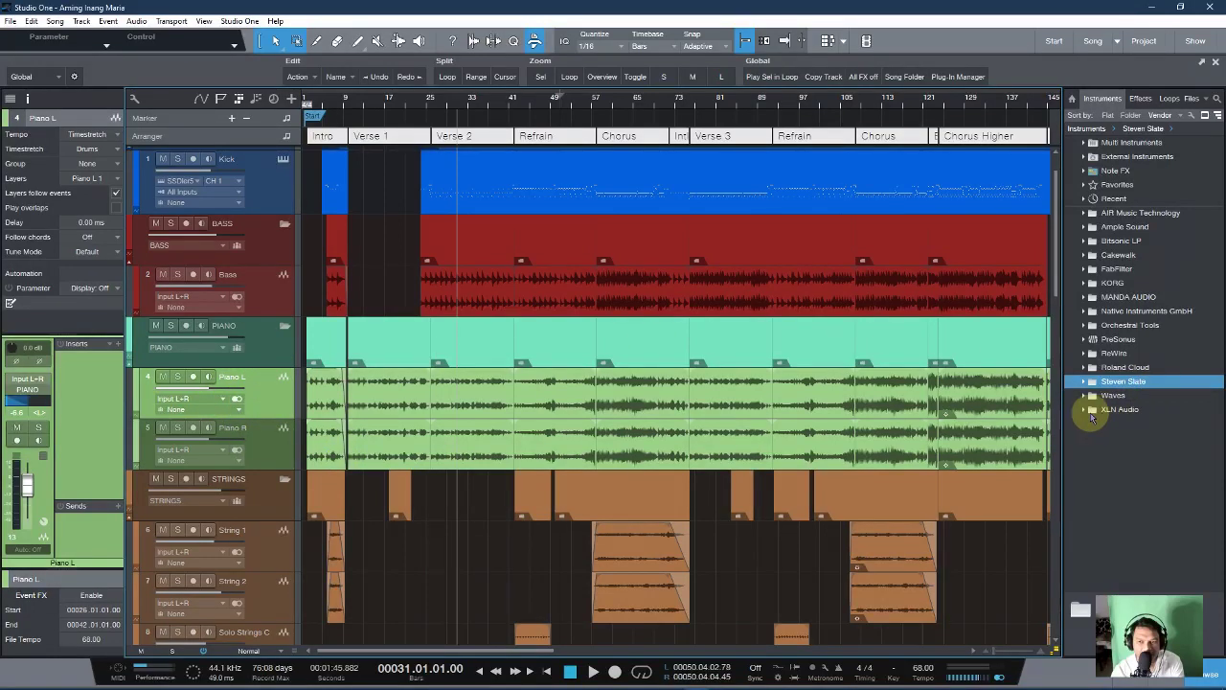
pyautogui.click(1083, 412)
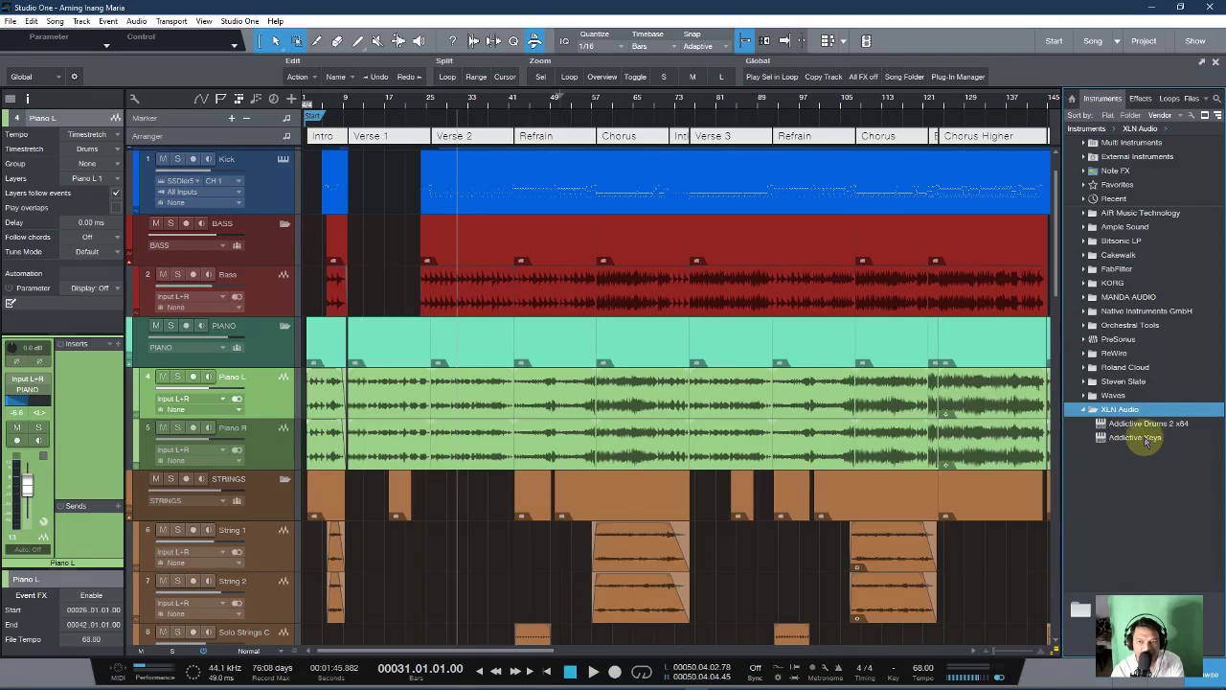
pyautogui.click(1084, 409)
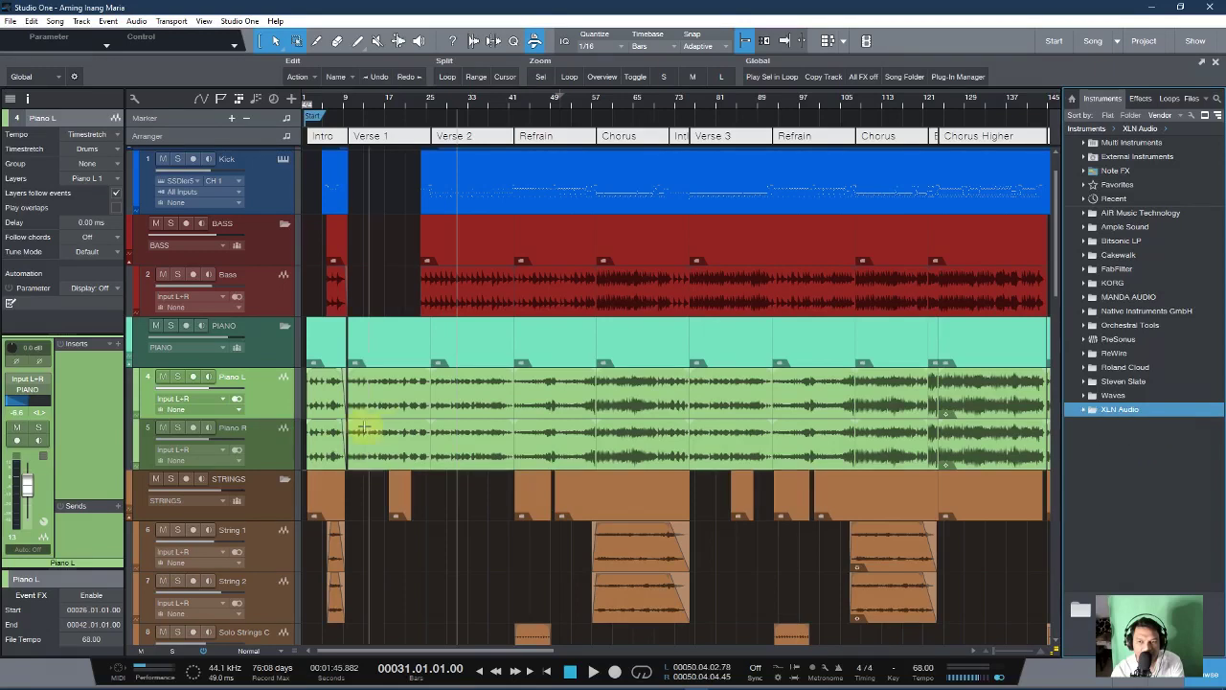
# Solo the PIANO folder track and move the playback position to bar 92 at the second Refrain.
pyautogui.click(172, 326)
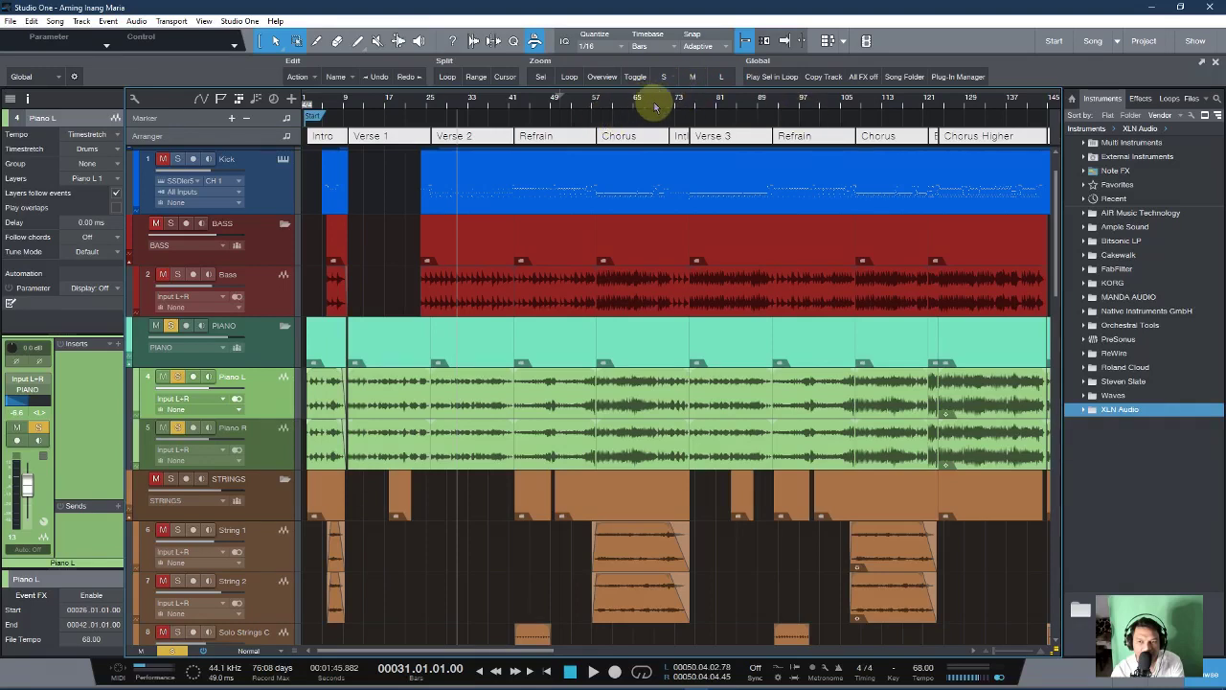
pyautogui.click(775, 104)
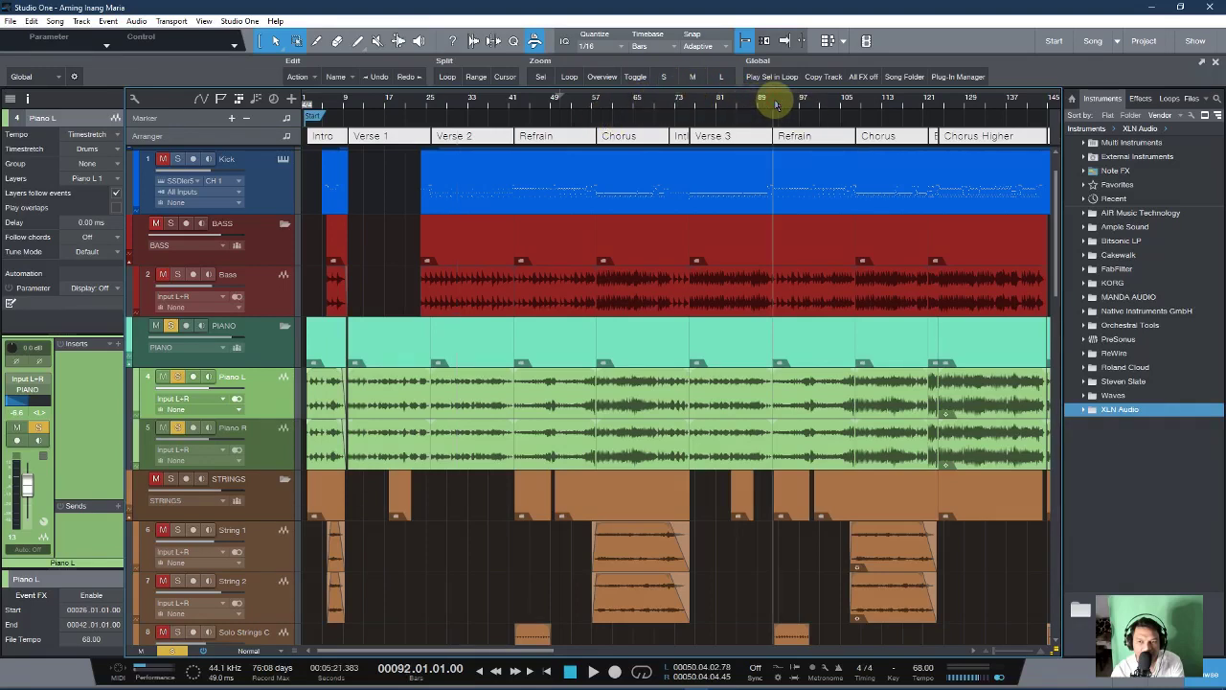
# Play the soloed piano from the second Refrain at bar 92 and again from the Build-up at bar 122.
pyautogui.press('space')
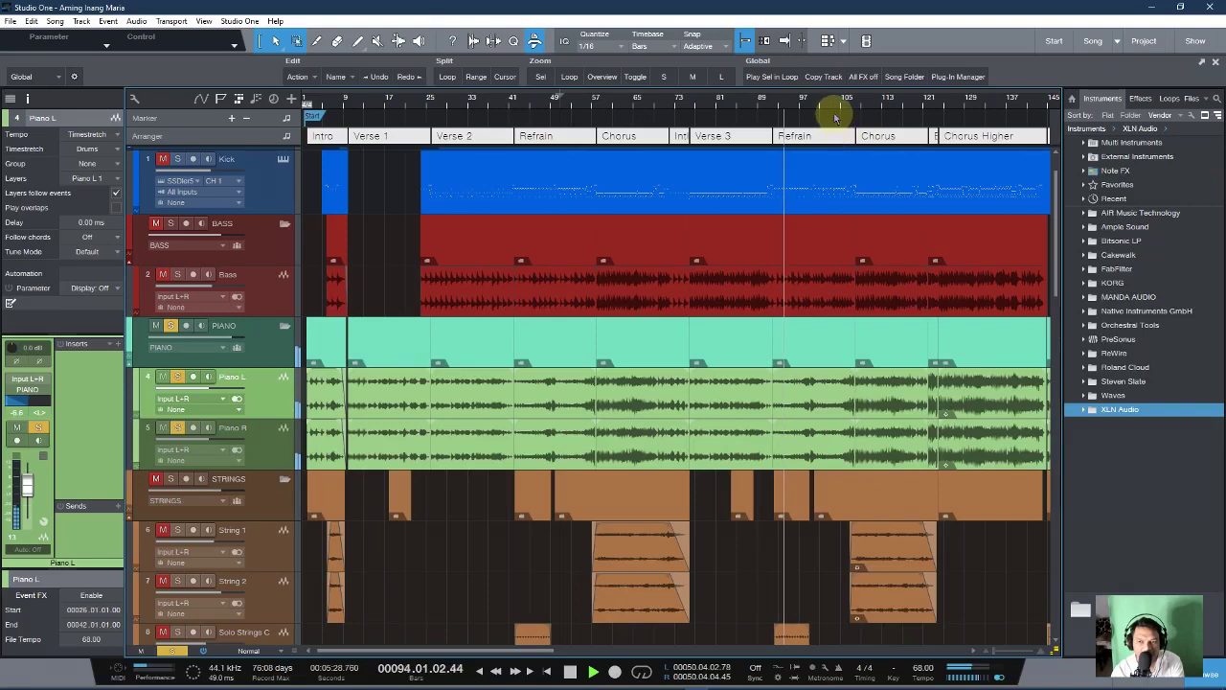
pyautogui.press('space')
pyautogui.press('e')
pyautogui.moveTo(547, 124); pyautogui.dragTo(575, 110)
pyautogui.press('space')
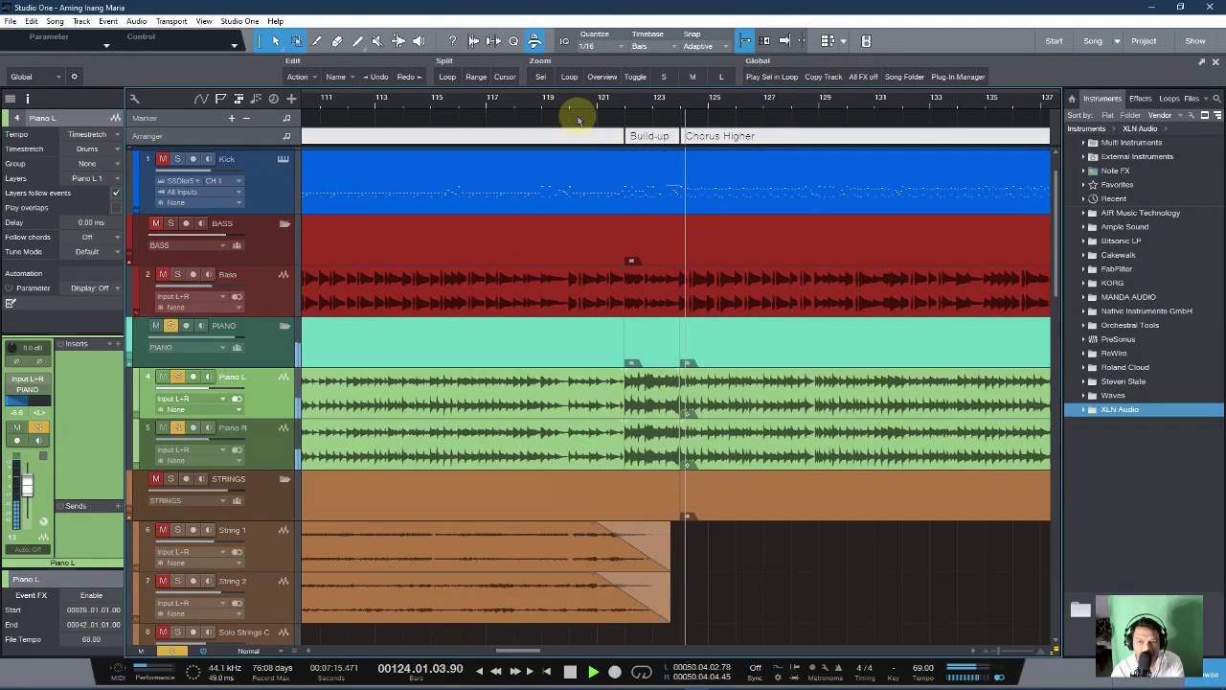
pyautogui.press('space')
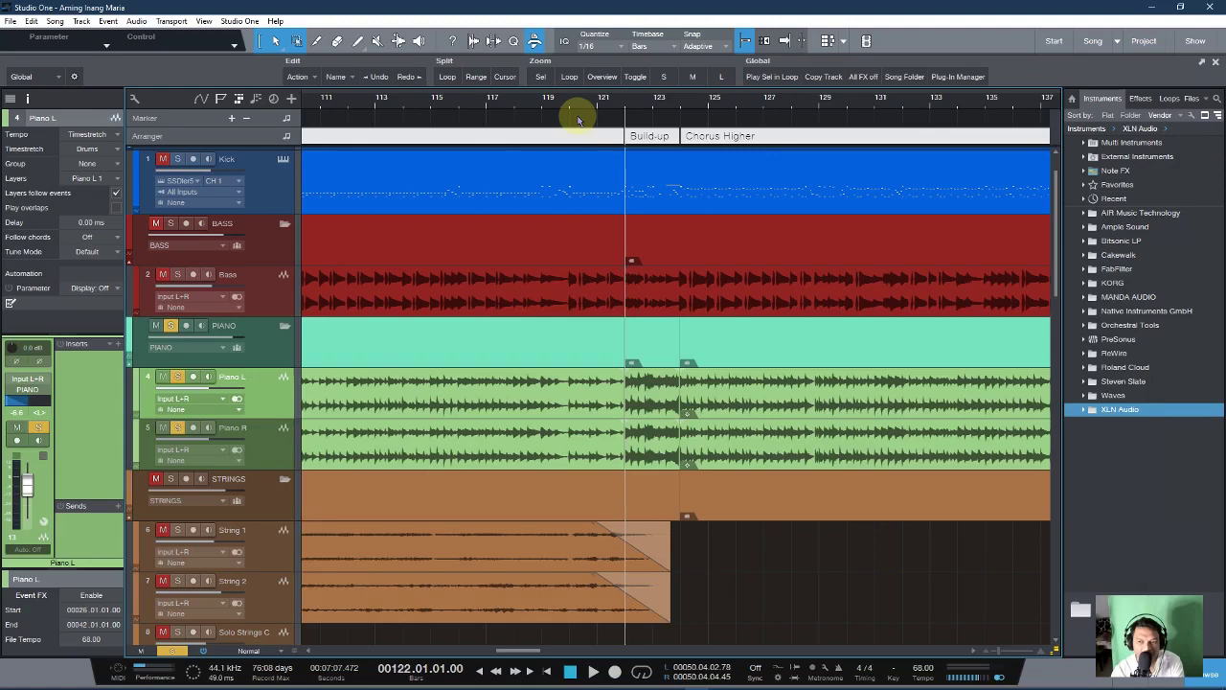
# Clear the piano solo and check which instruments the Steven Slate folder contains, leaving the folder collapsed.
pyautogui.moveTo(562, 102)
pyautogui.mouseDown()
pyautogui.moveTo(616, 60)
pyautogui.moveTo(694, 49)
pyautogui.mouseUp()
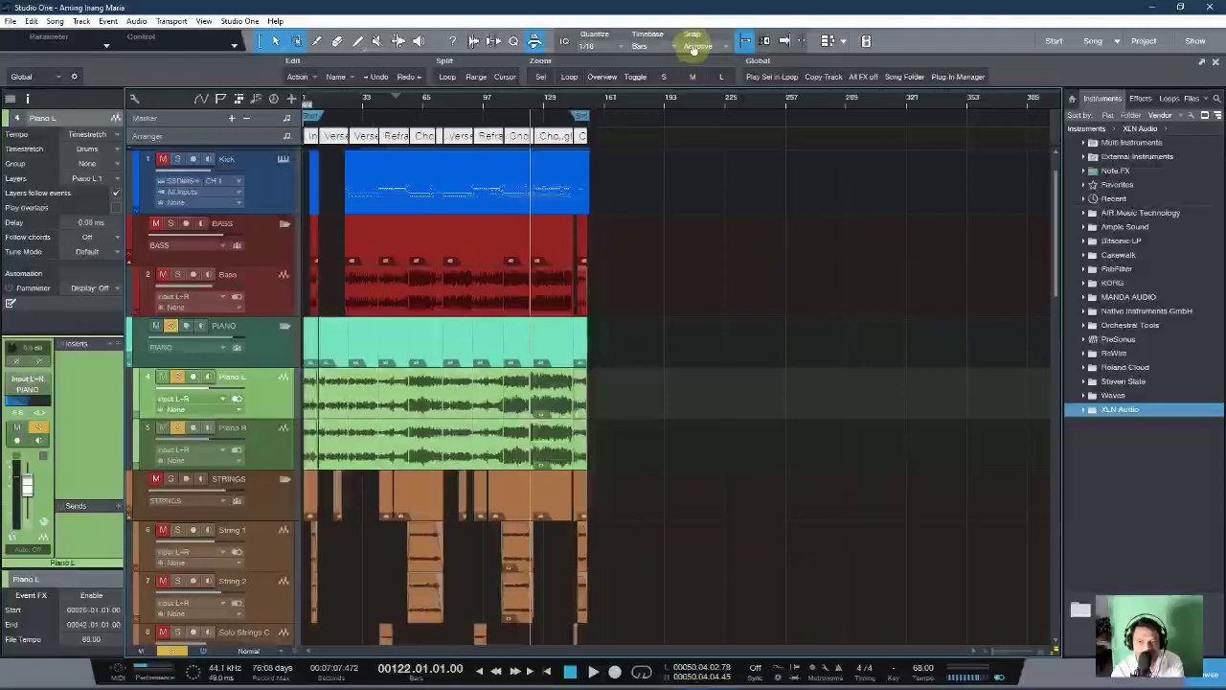
pyautogui.press('z')
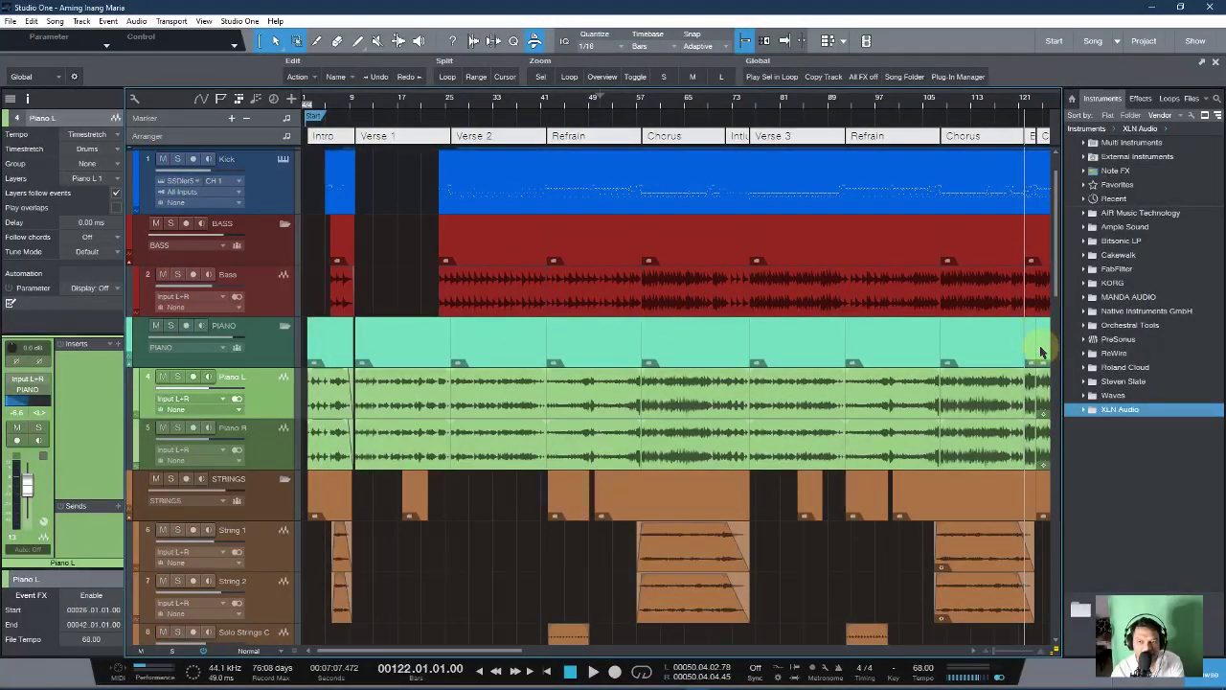
pyautogui.doubleClick(1106, 381)
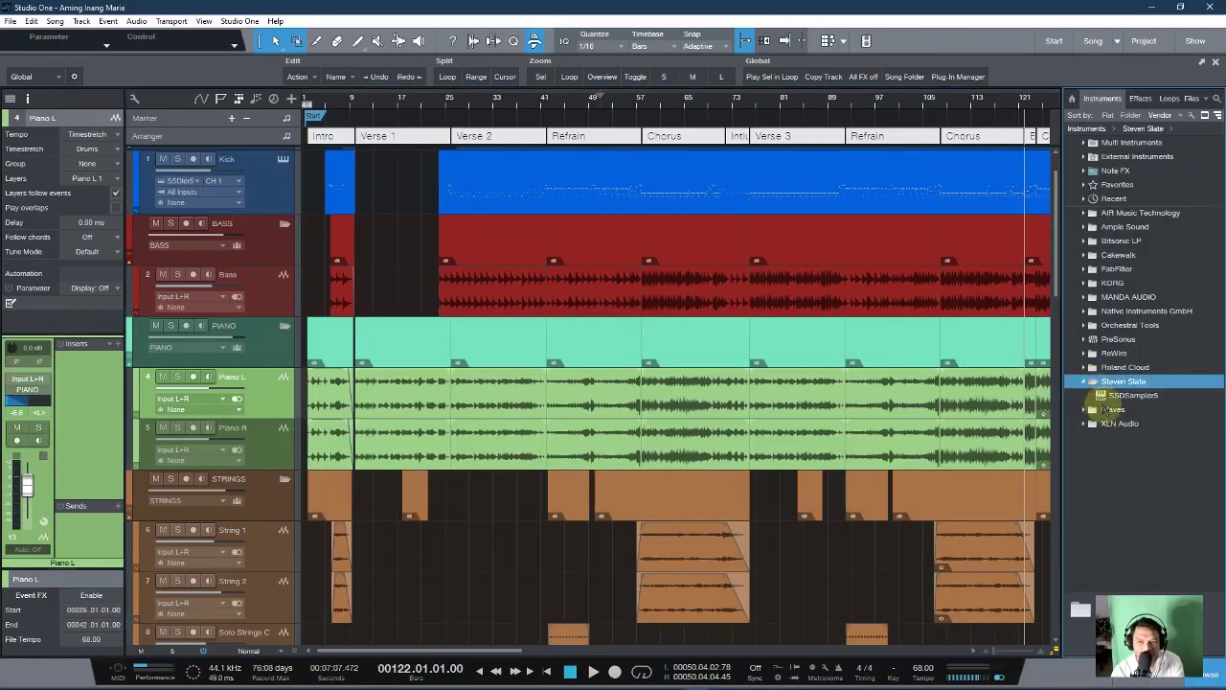
pyautogui.click(1083, 381)
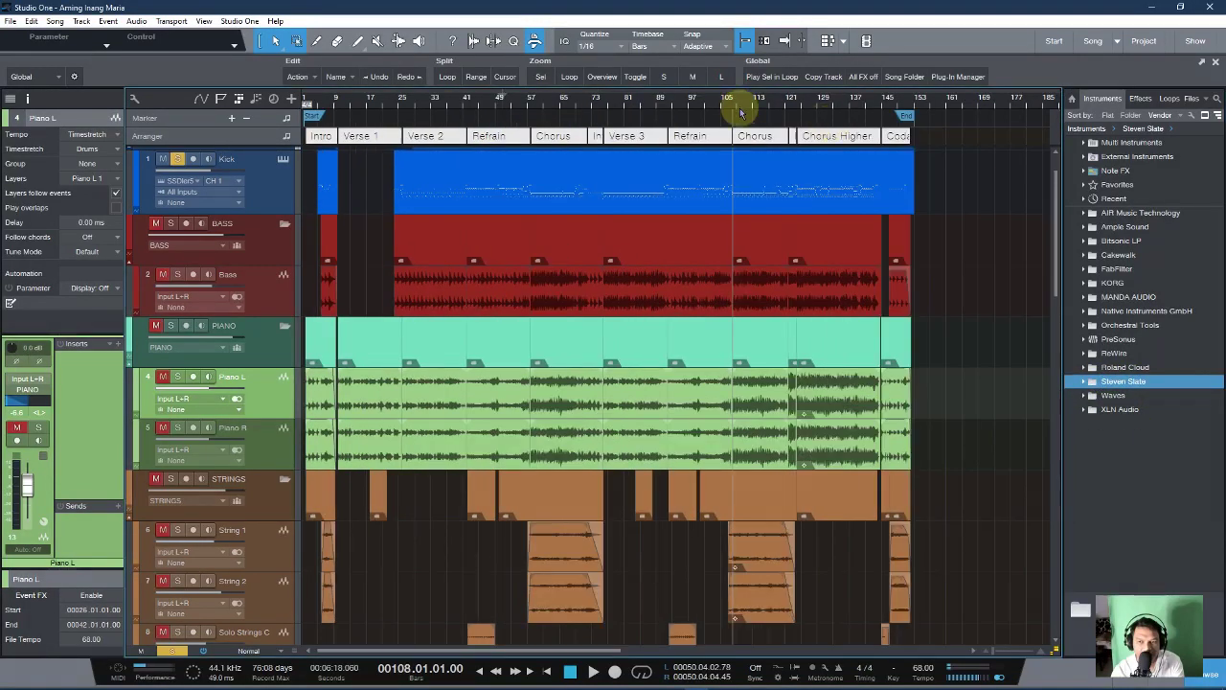
# Play the soloed drums from the Chorus at bar 108 and inspect the Mixtool insert on the DRUMS bus.
pyautogui.press('space')
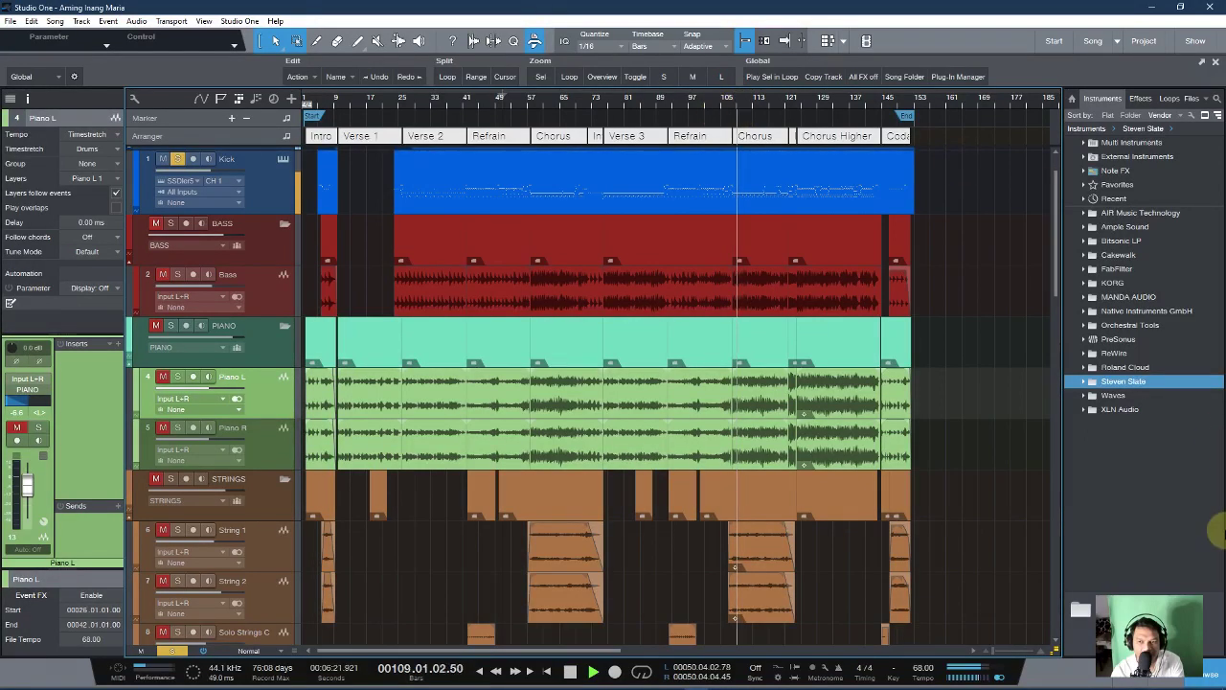
pyautogui.press('F3')
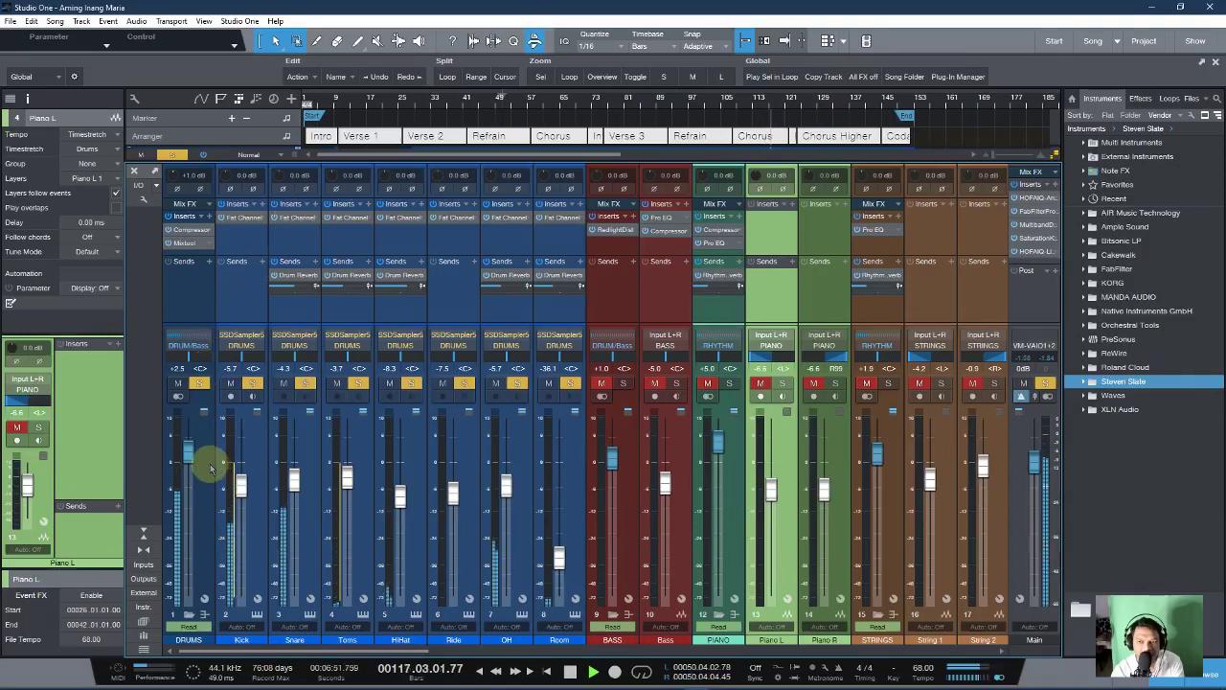
pyautogui.click(186, 243)
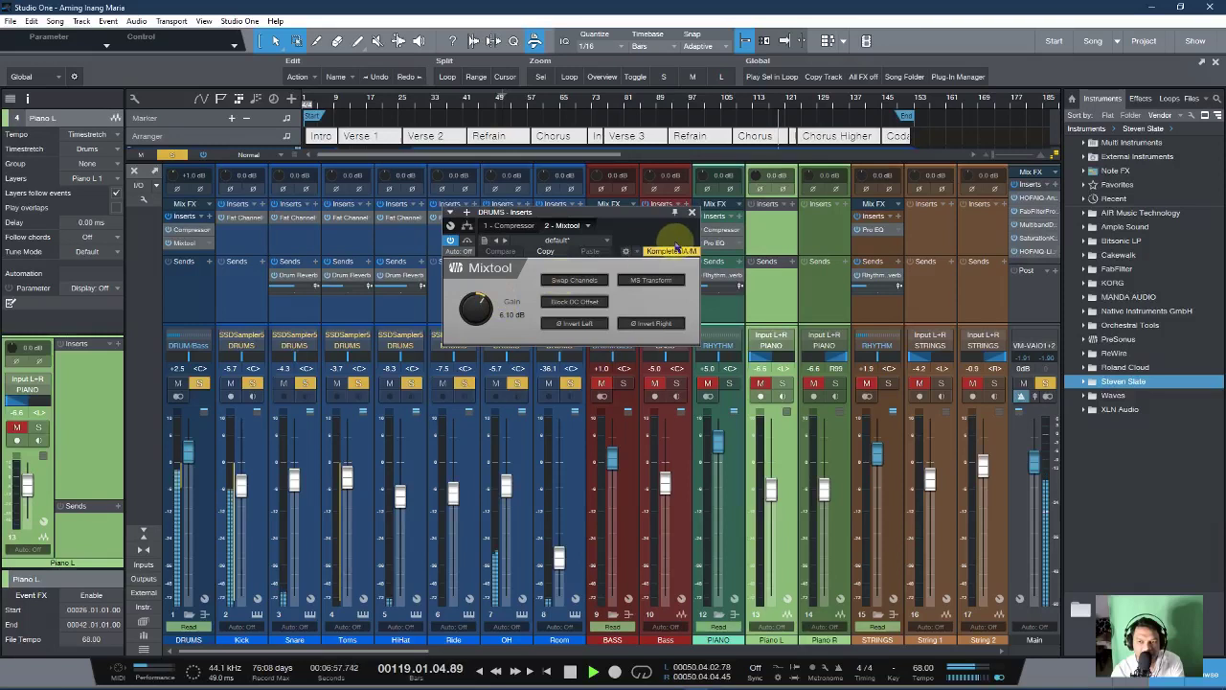
pyautogui.click(692, 214)
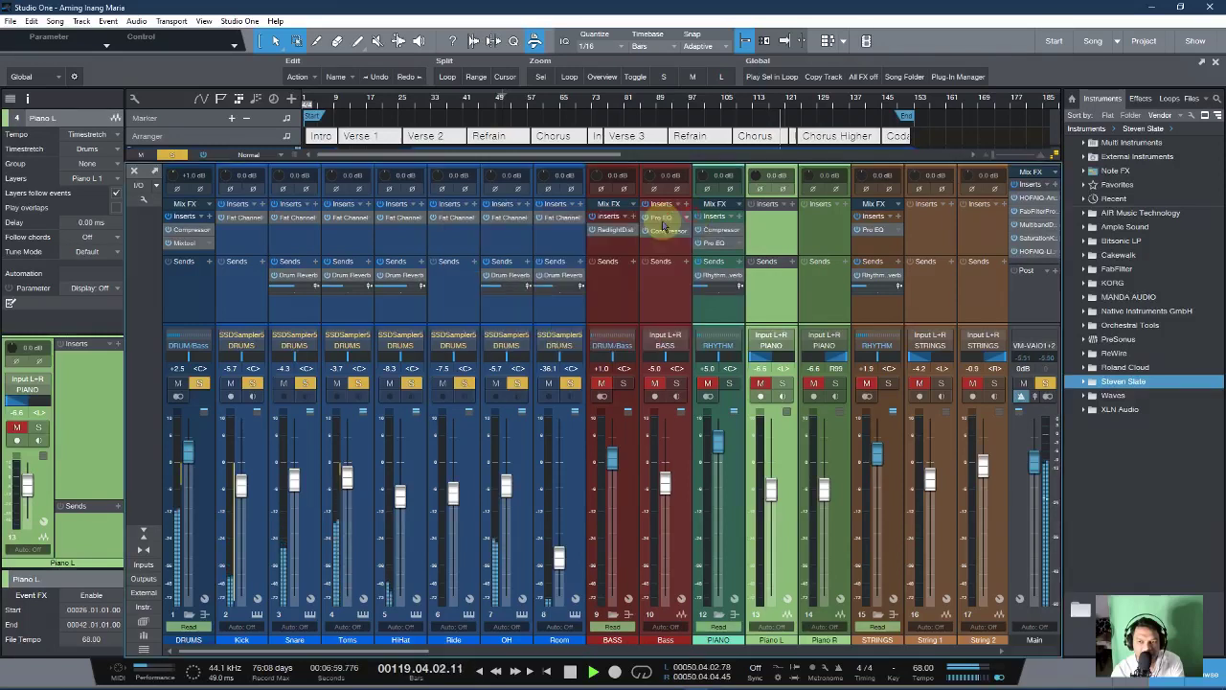
# Inspect the DRUMS bus Compressor and its splitter routing, close the insert window and stop playback.
pyautogui.click(196, 233)
pyautogui.moveTo(739, 87); pyautogui.dragTo(602, 183)
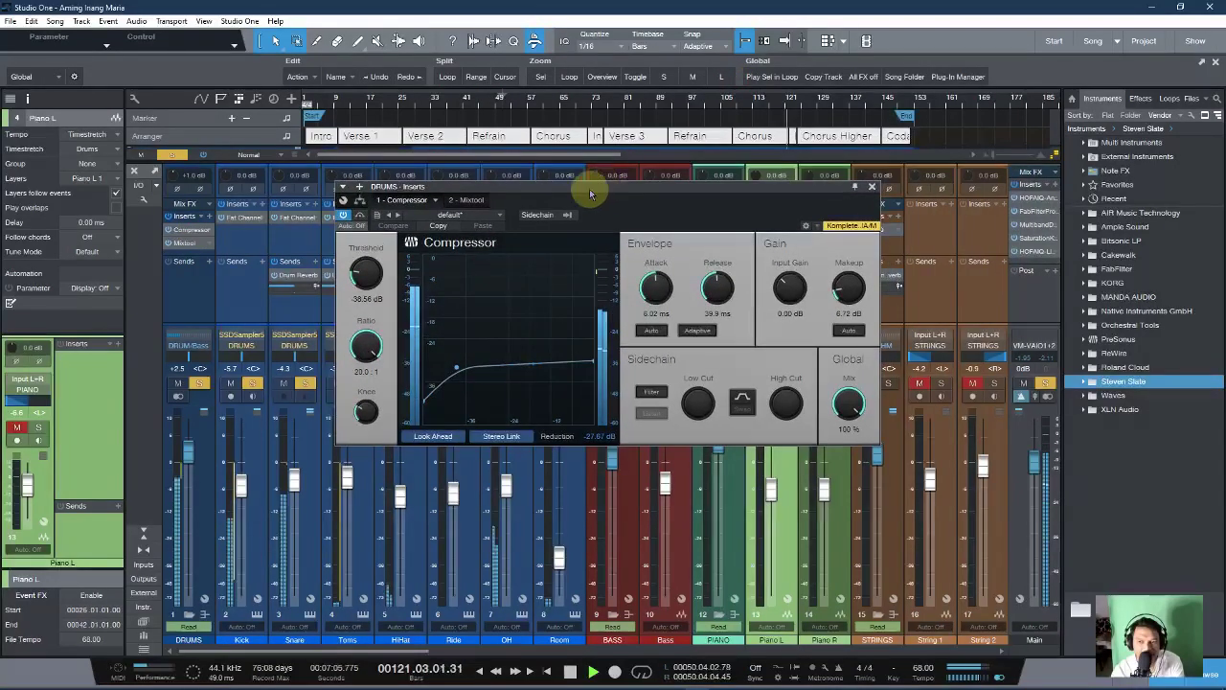
pyautogui.click(355, 199)
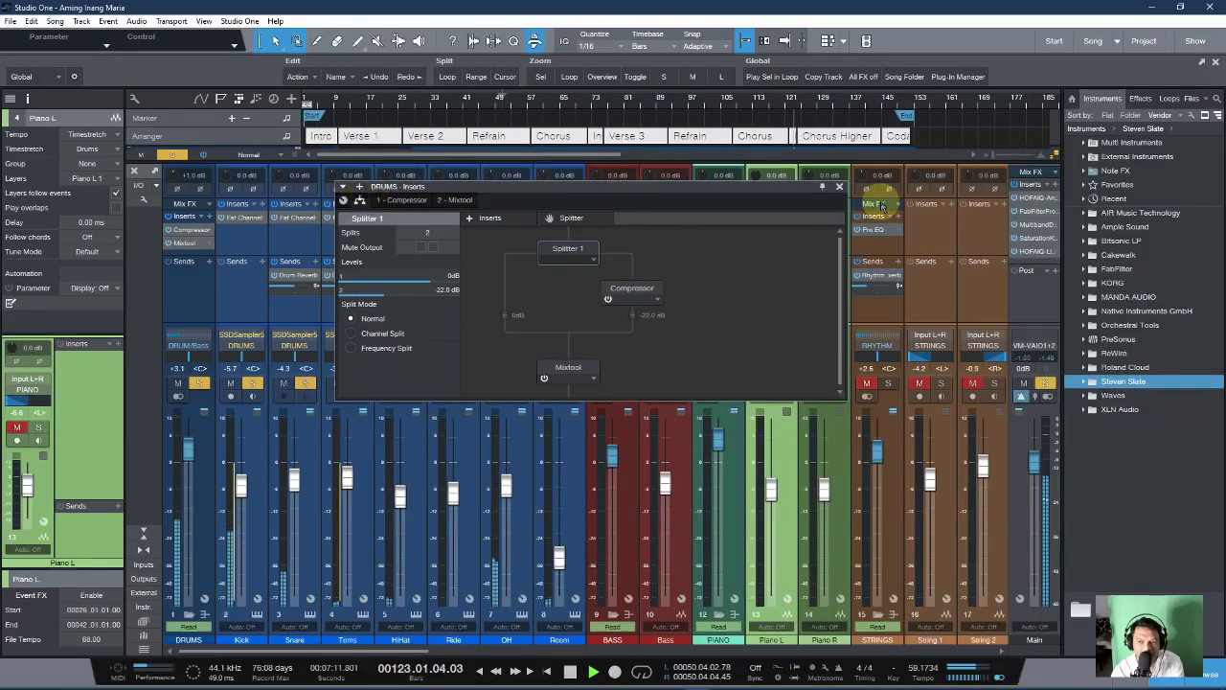
pyautogui.click(838, 192)
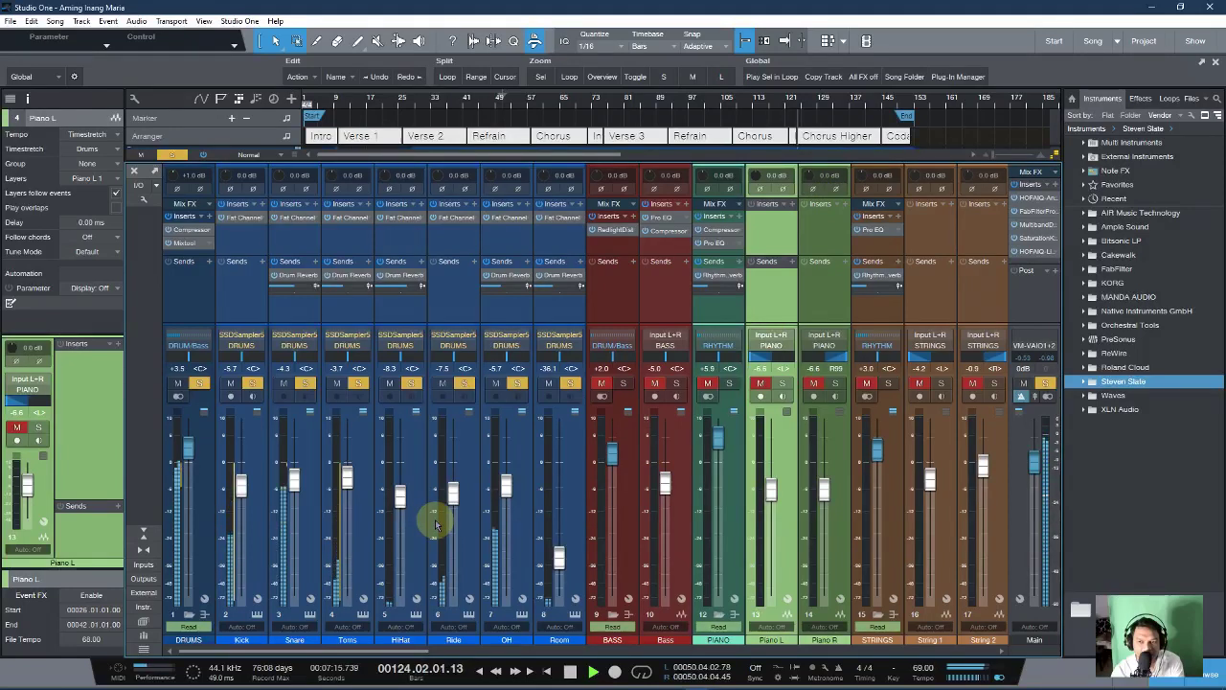
pyautogui.press('space')
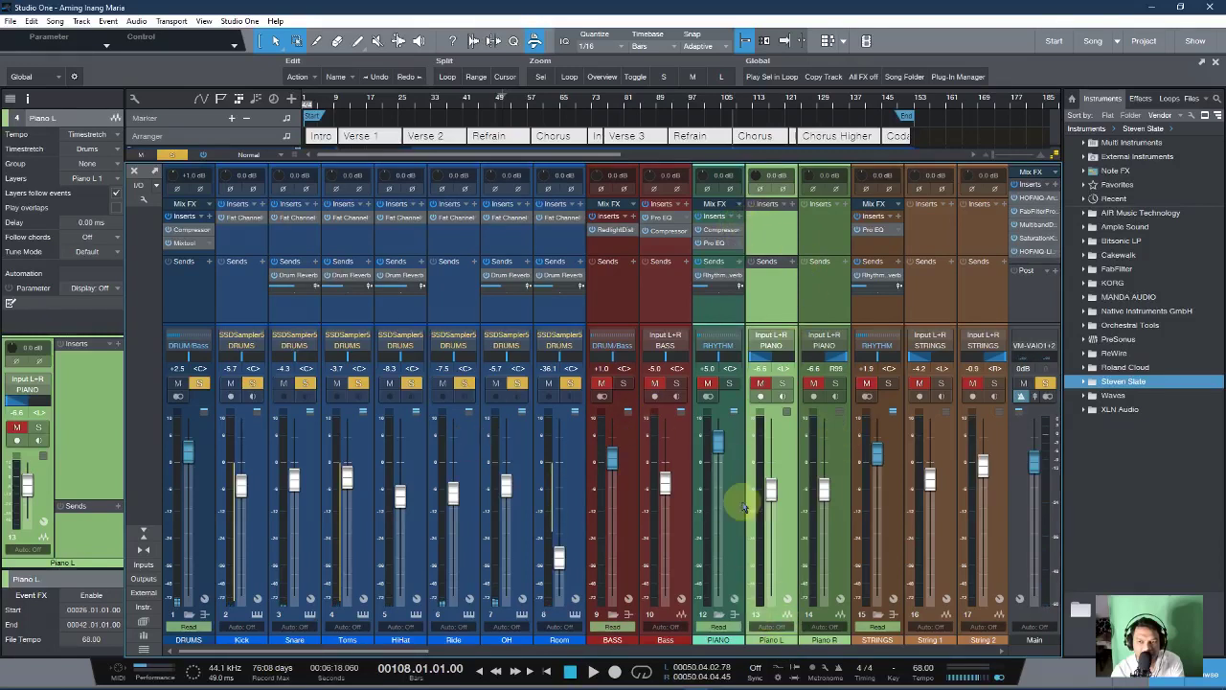
# Inspect the Pro EQ on the PIANO bus, look over the vocal channels and effect buses in the mixer, and return to the arrangement.
pyautogui.click(718, 245)
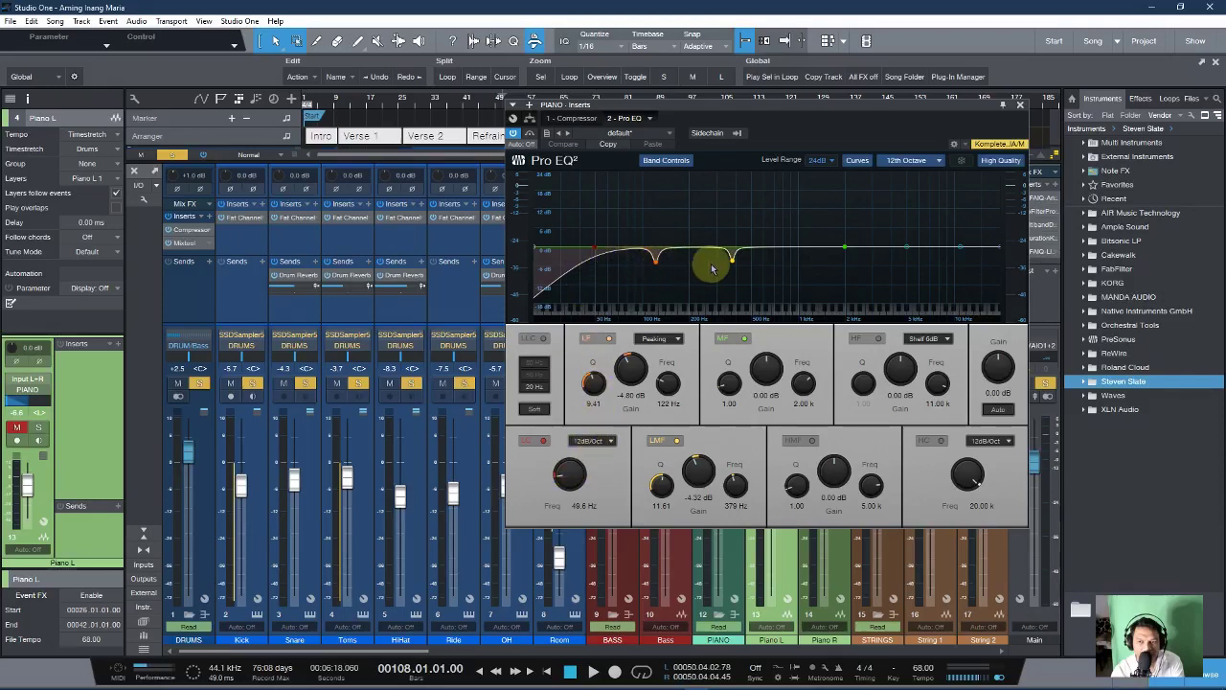
pyautogui.click(1020, 106)
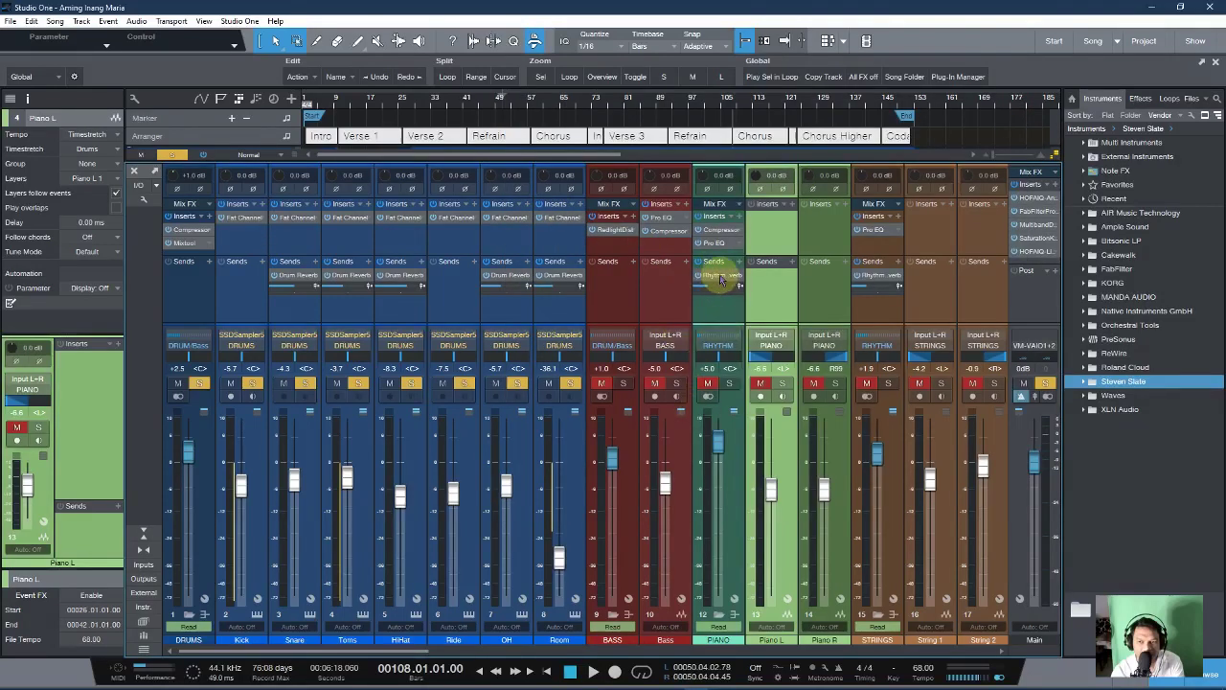
pyautogui.moveTo(419, 661); pyautogui.dragTo(914, 669)
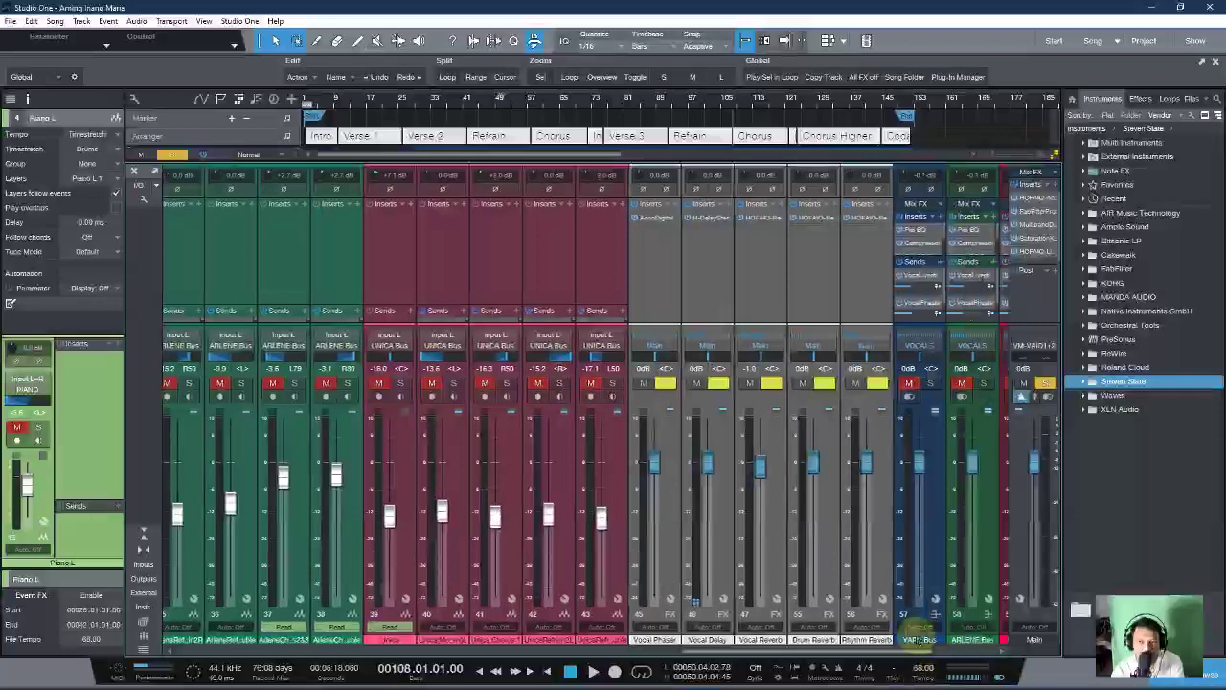
pyautogui.moveTo(834, 651); pyautogui.dragTo(280, 649)
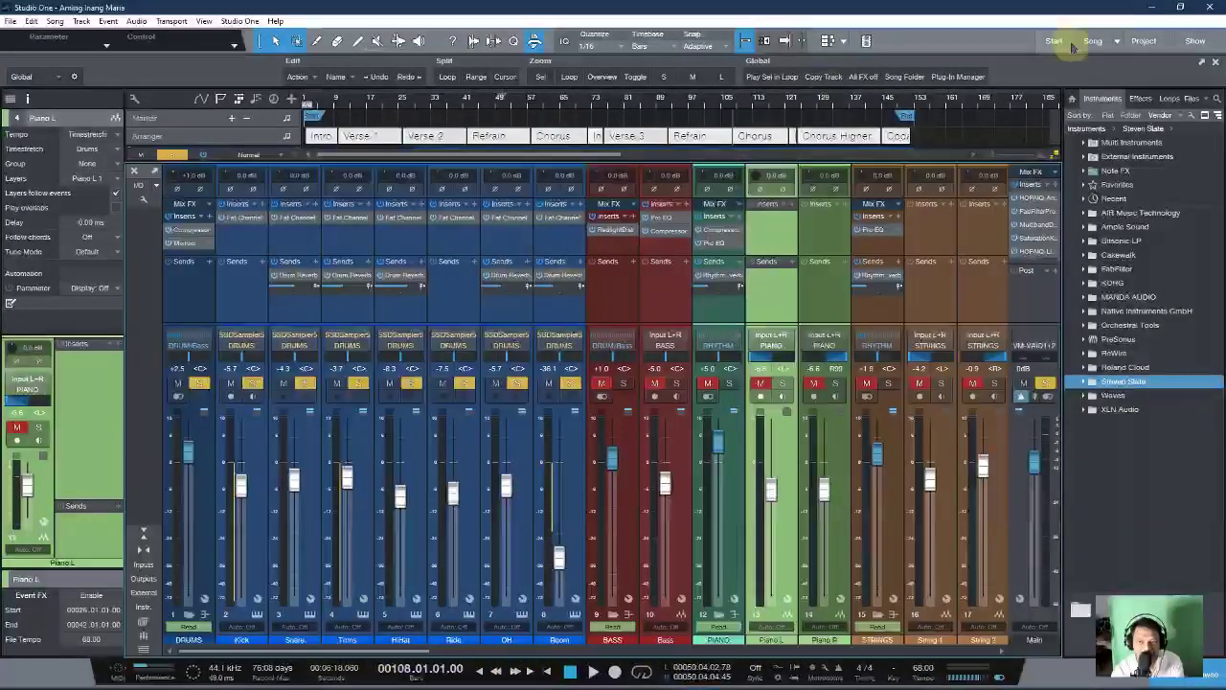
pyautogui.press('F3')
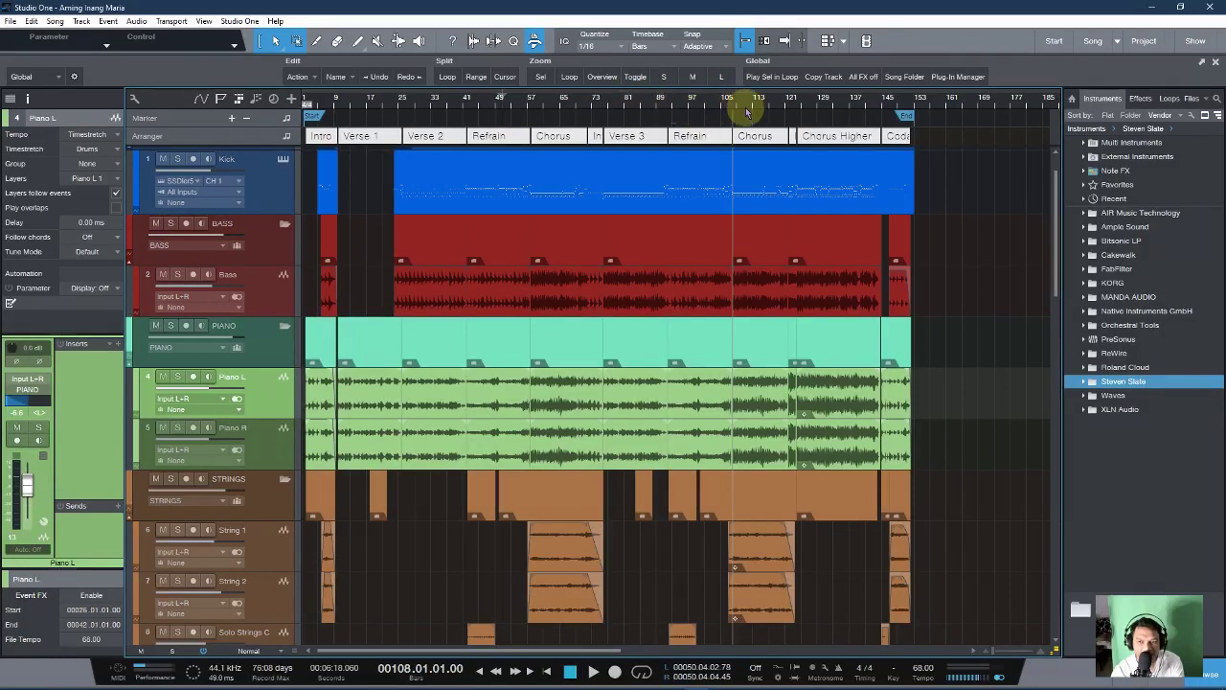
# Solo the BASS folder track and play it from bar 124 at Chorus Higher, glancing at its mixer channels before stopping.
pyautogui.click(798, 105)
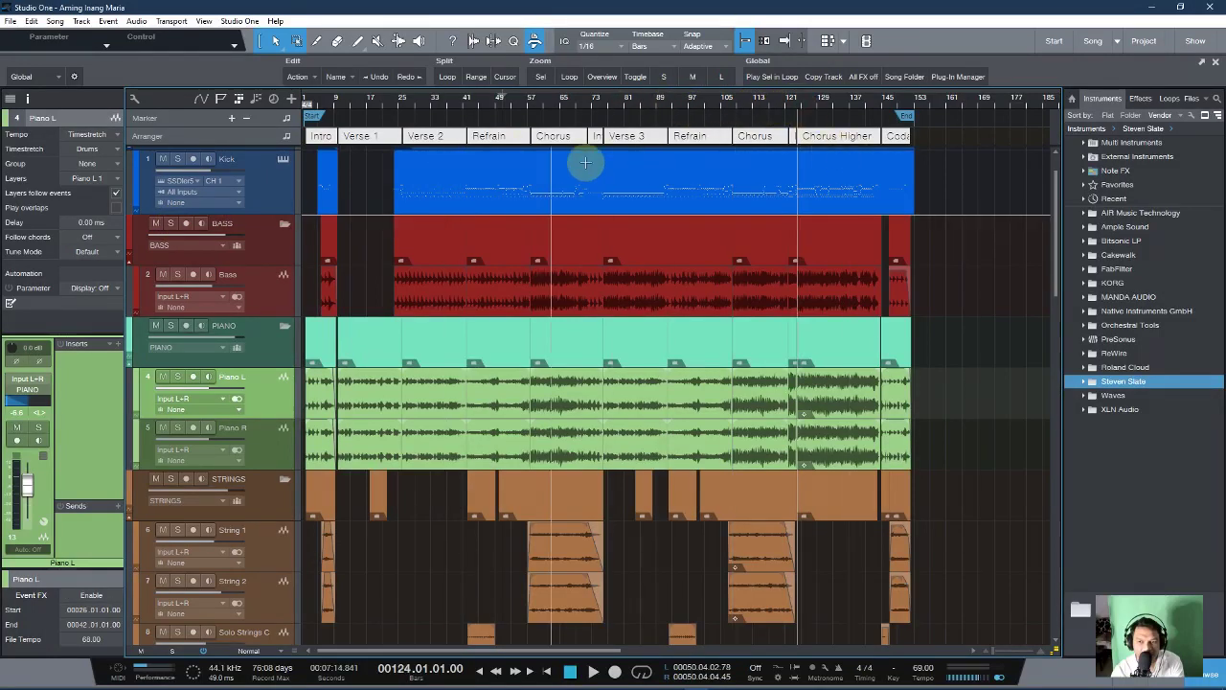
pyautogui.click(171, 224)
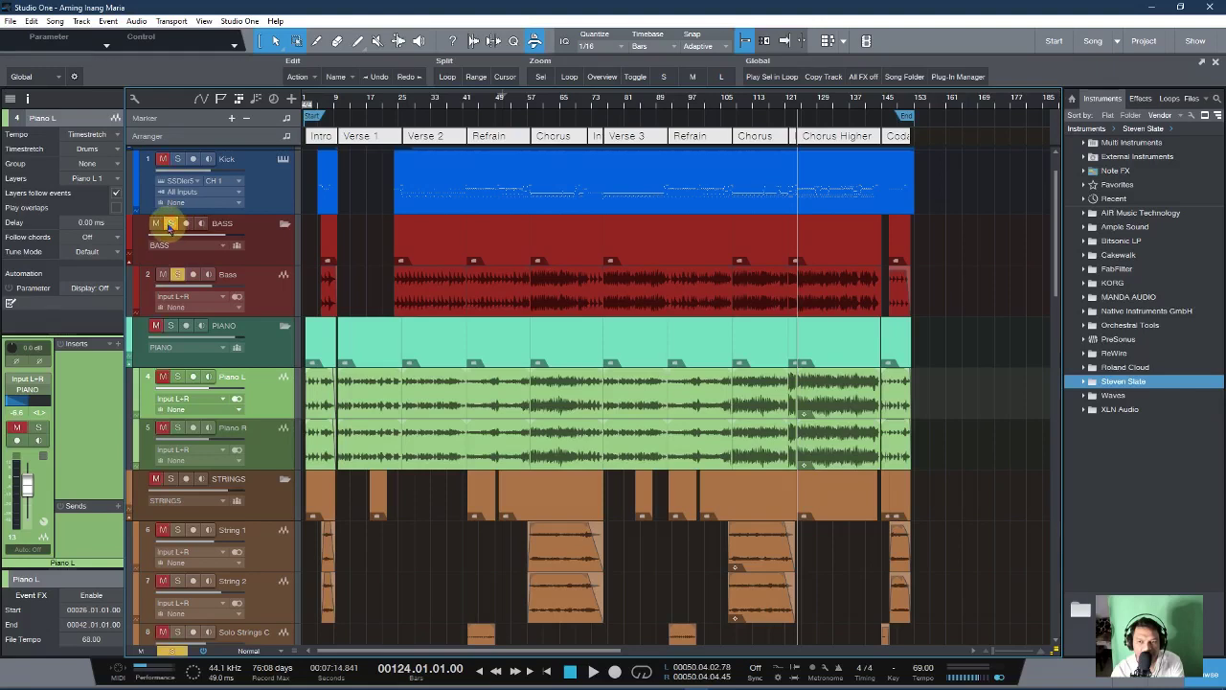
pyautogui.press('space')
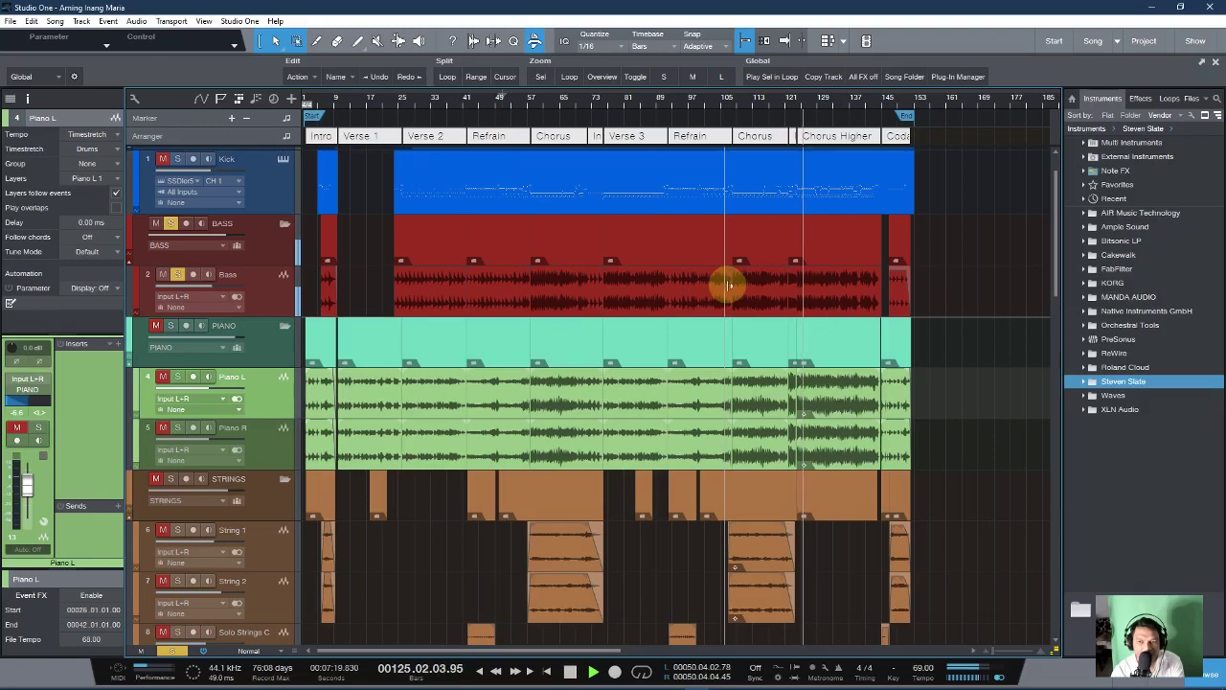
pyautogui.press('F3')
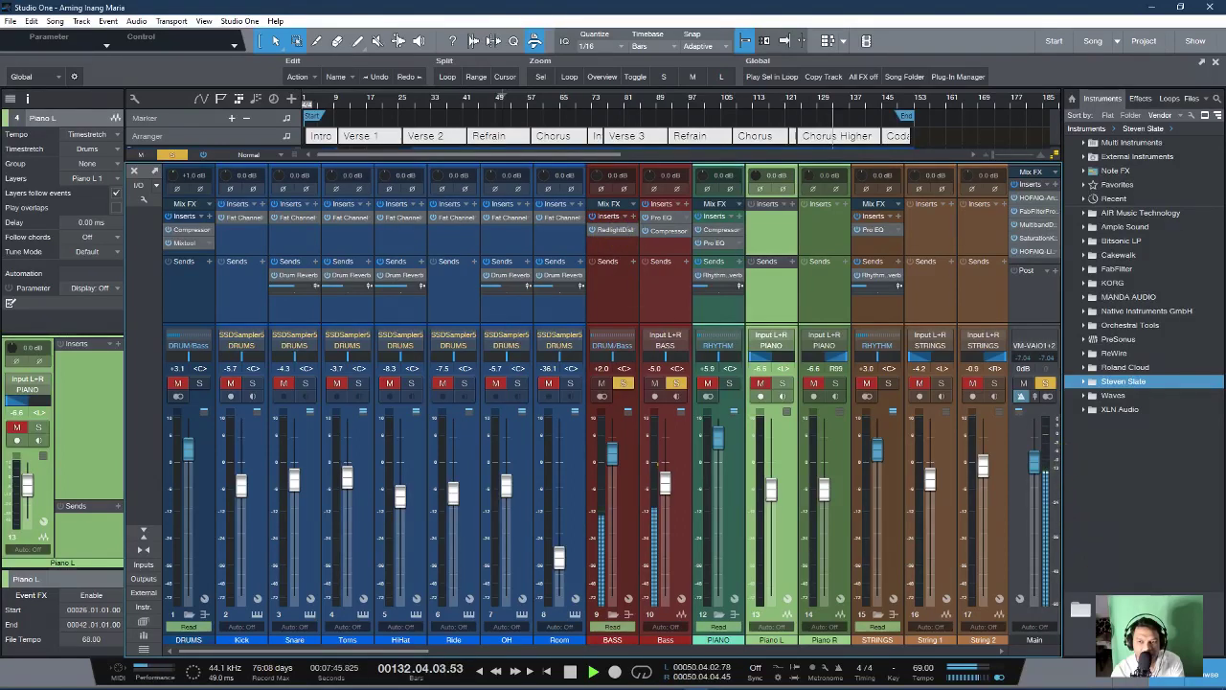
pyautogui.press('F3')
pyautogui.press('space')
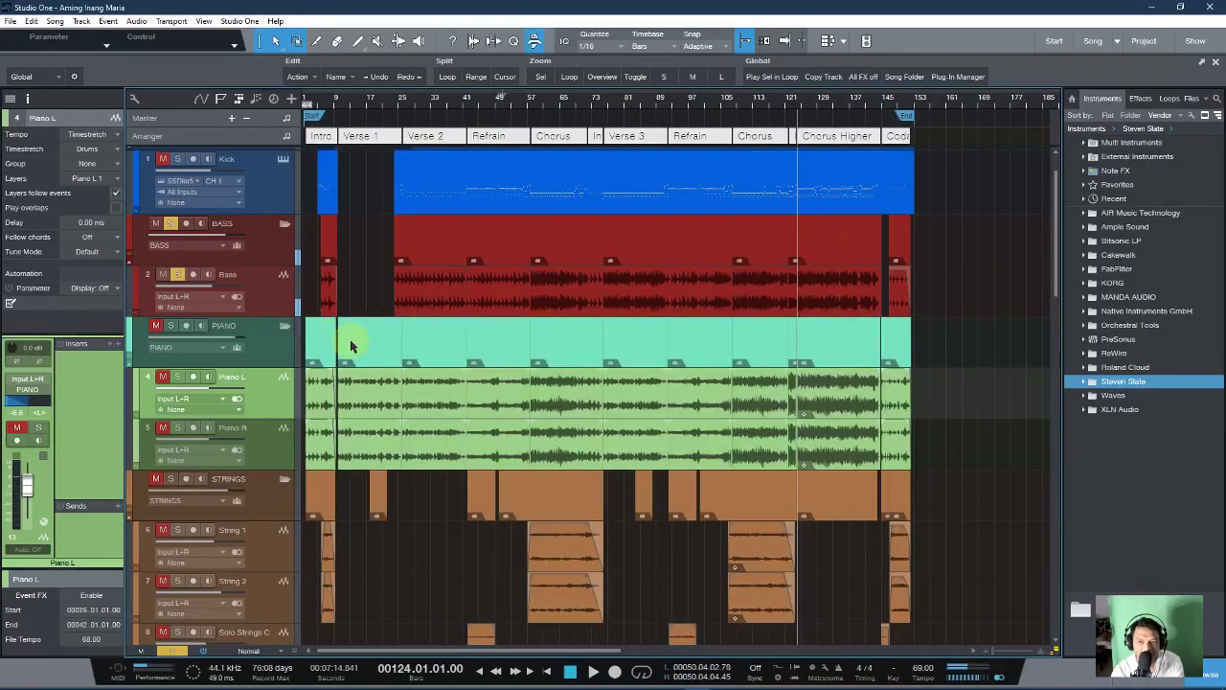
# Bring the STRINGS tracks into view and expand the Roland Cloud folder to check its instruments.
pyautogui.scroll(-4, 509, 399)
pyautogui.scroll(-2, 511, 352)
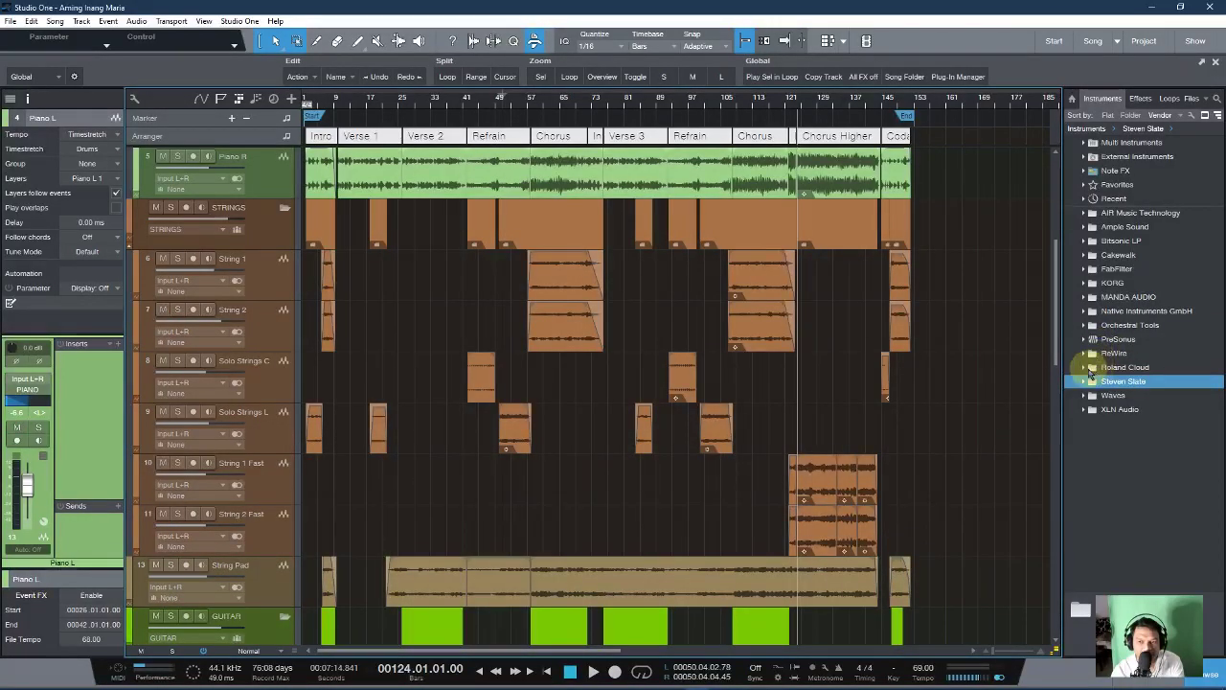
pyautogui.click(1088, 370)
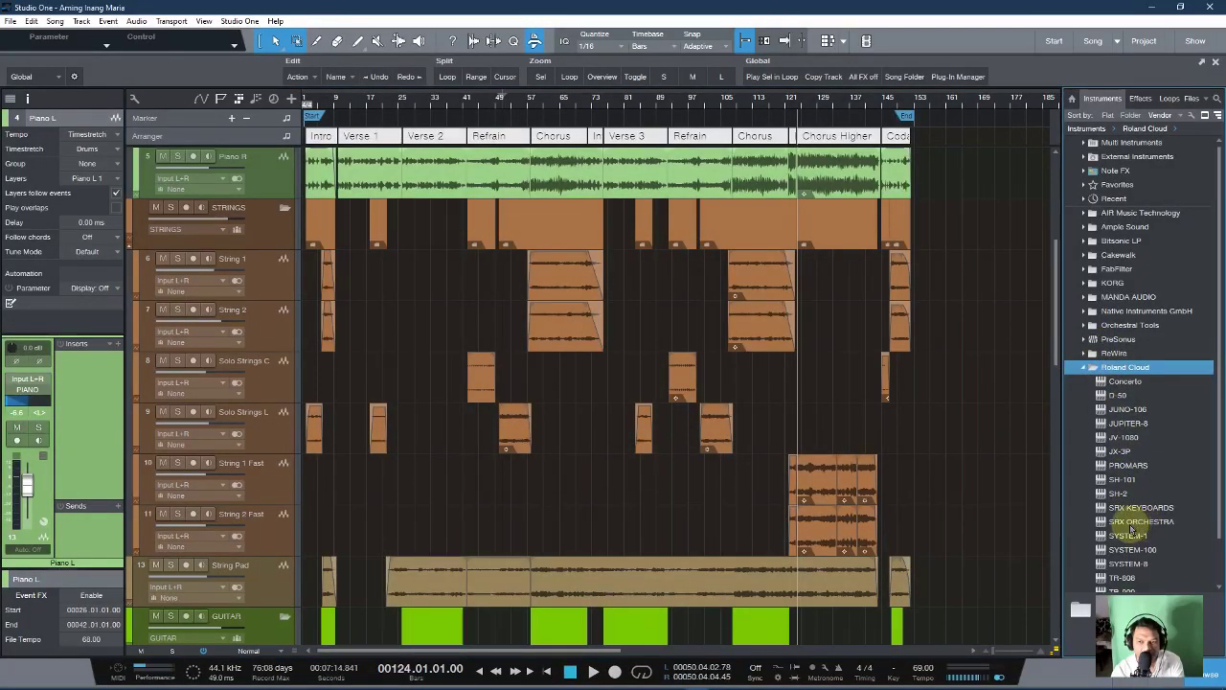
pyautogui.scroll(-1, 1145, 508)
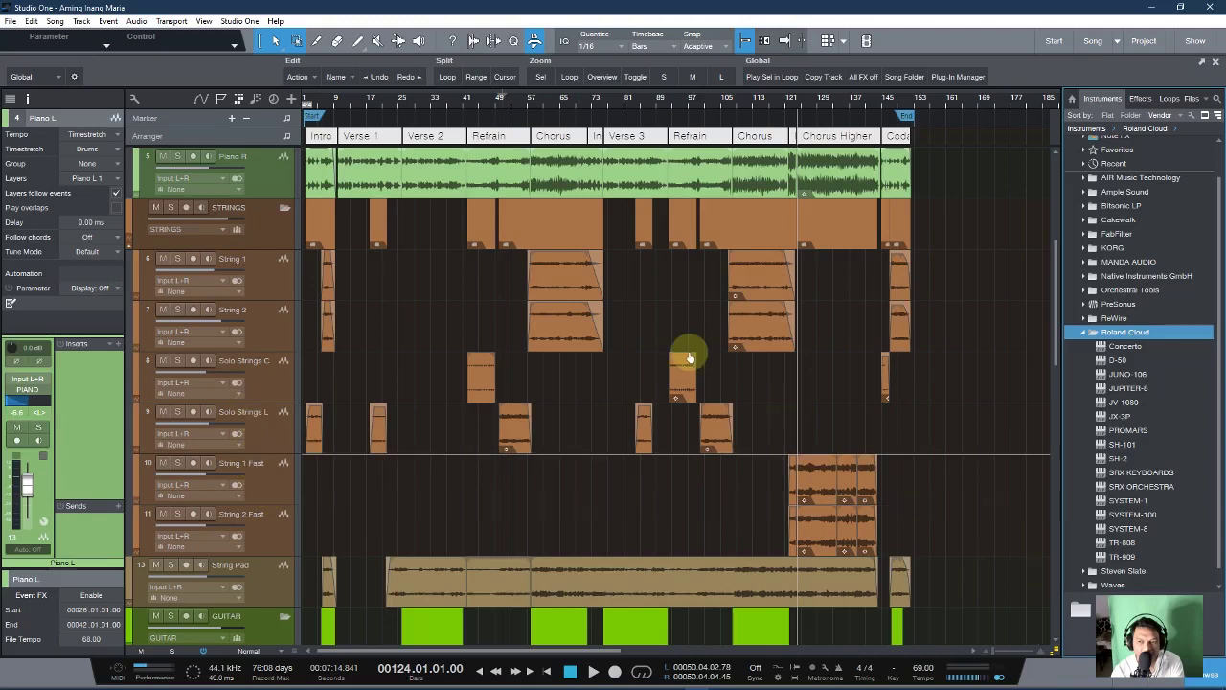
# Examine the string clips up close in the Intro and Verse 1, and look over the strings across the whole song.
pyautogui.moveTo(341, 103); pyautogui.dragTo(367, 235)
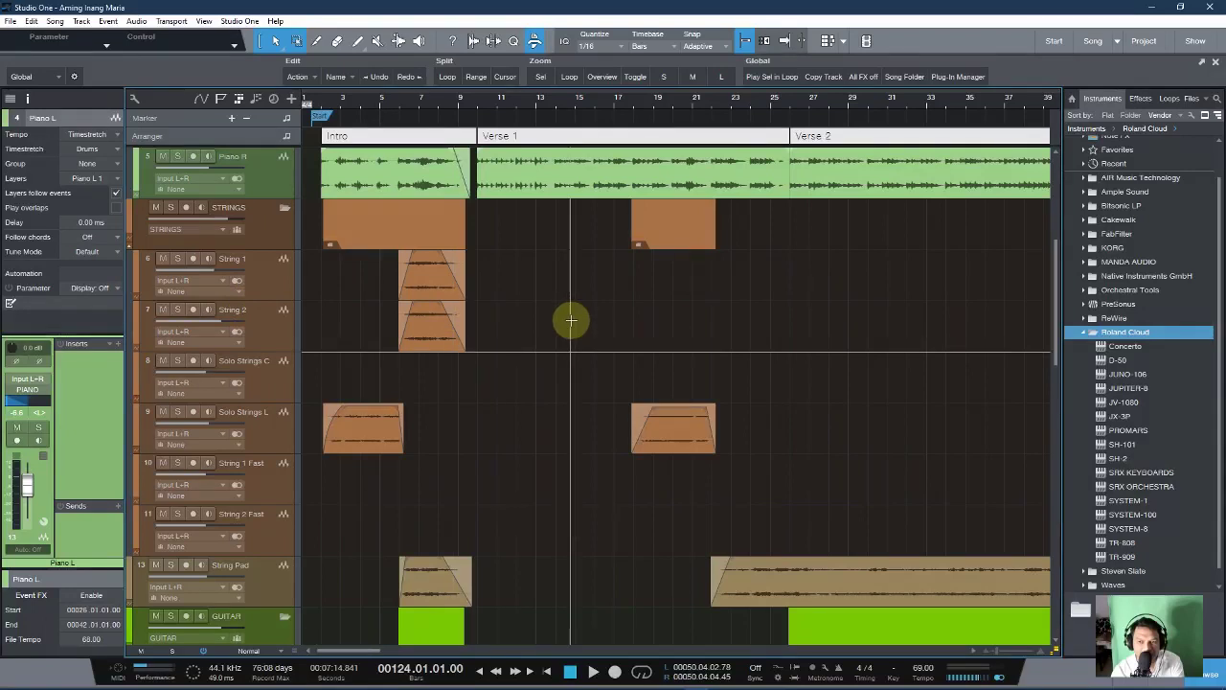
pyautogui.scroll(-1, 479, 281)
pyautogui.scroll(2, 489, 267)
pyautogui.moveTo(521, 100); pyautogui.dragTo(466, 33)
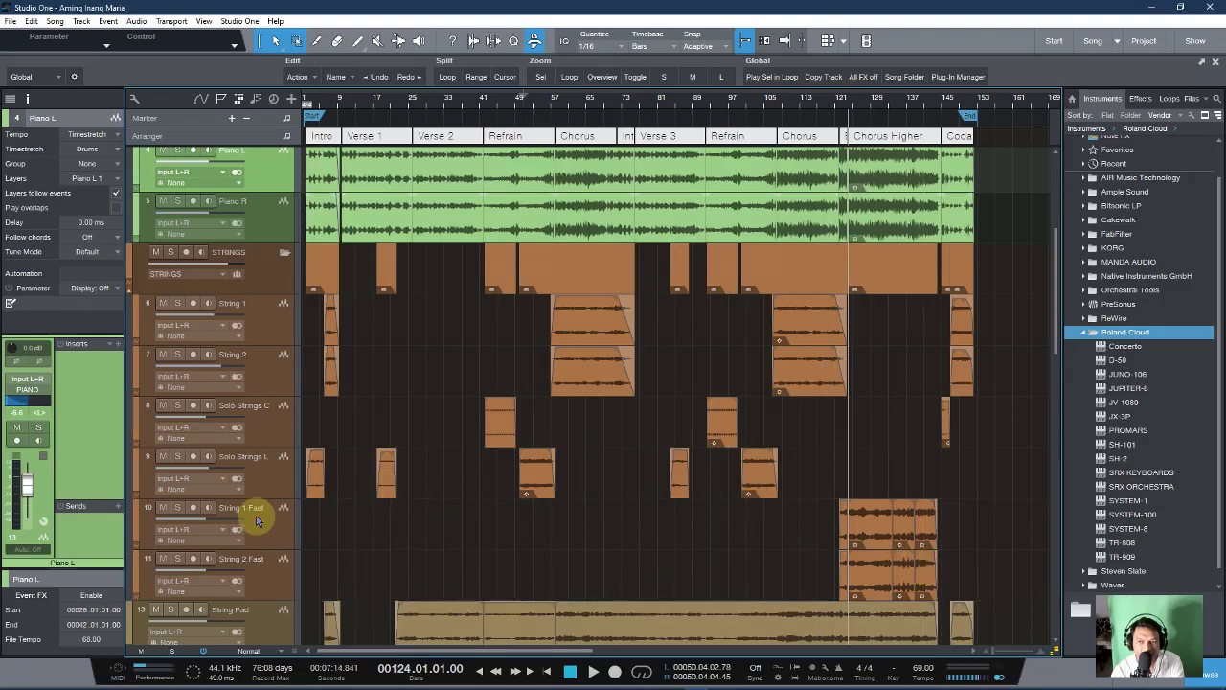
pyautogui.moveTo(889, 520); pyautogui.dragTo(881, 559)
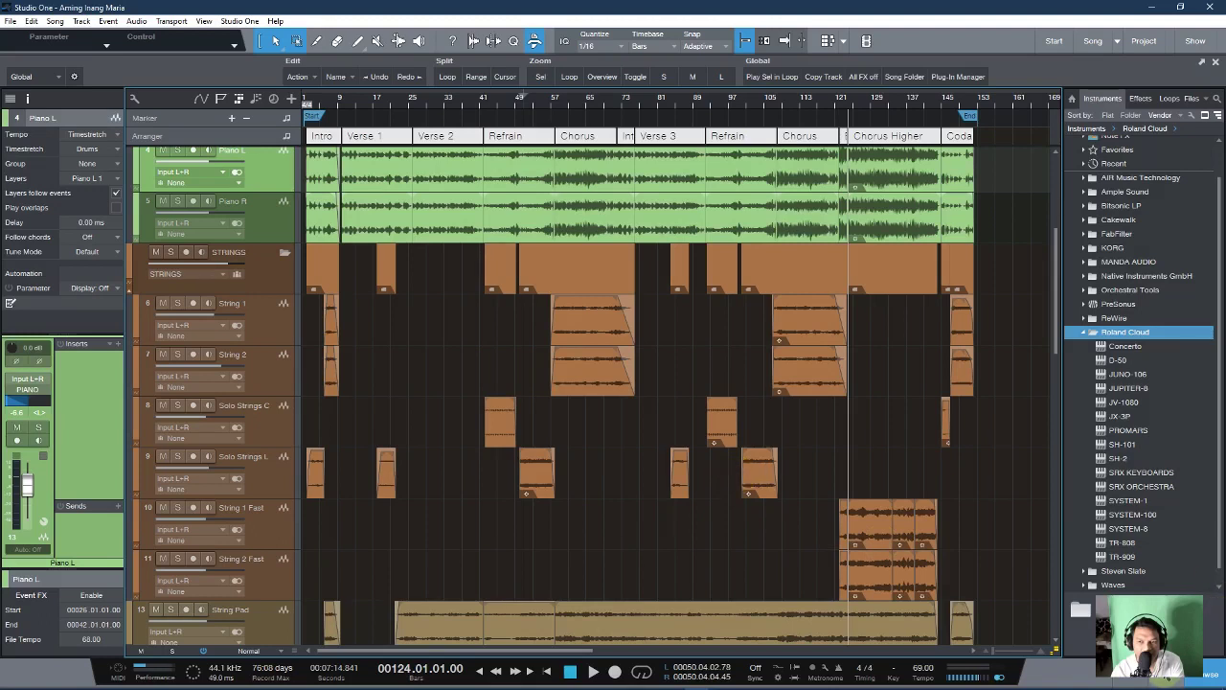
# Check the routing and sends of the string channels in the mixer, and return to the String Pad and GUITAR tracks in the arrangement.
pyautogui.press('F3')
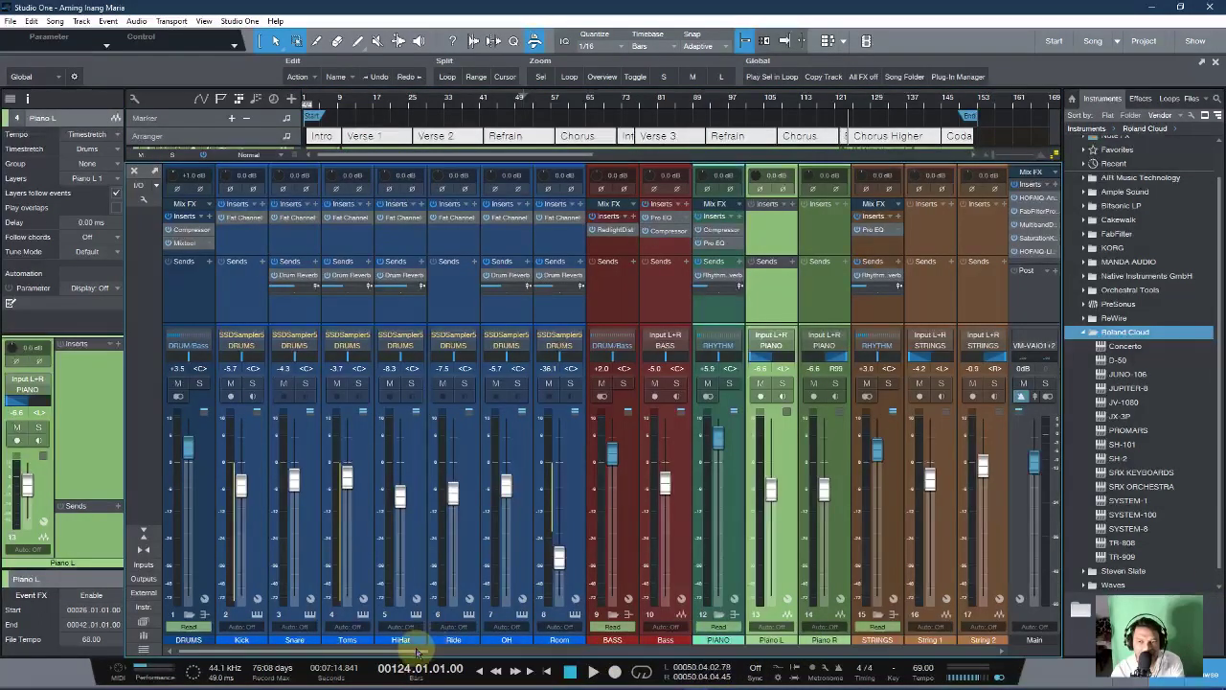
pyautogui.scroll(-6, 416, 651)
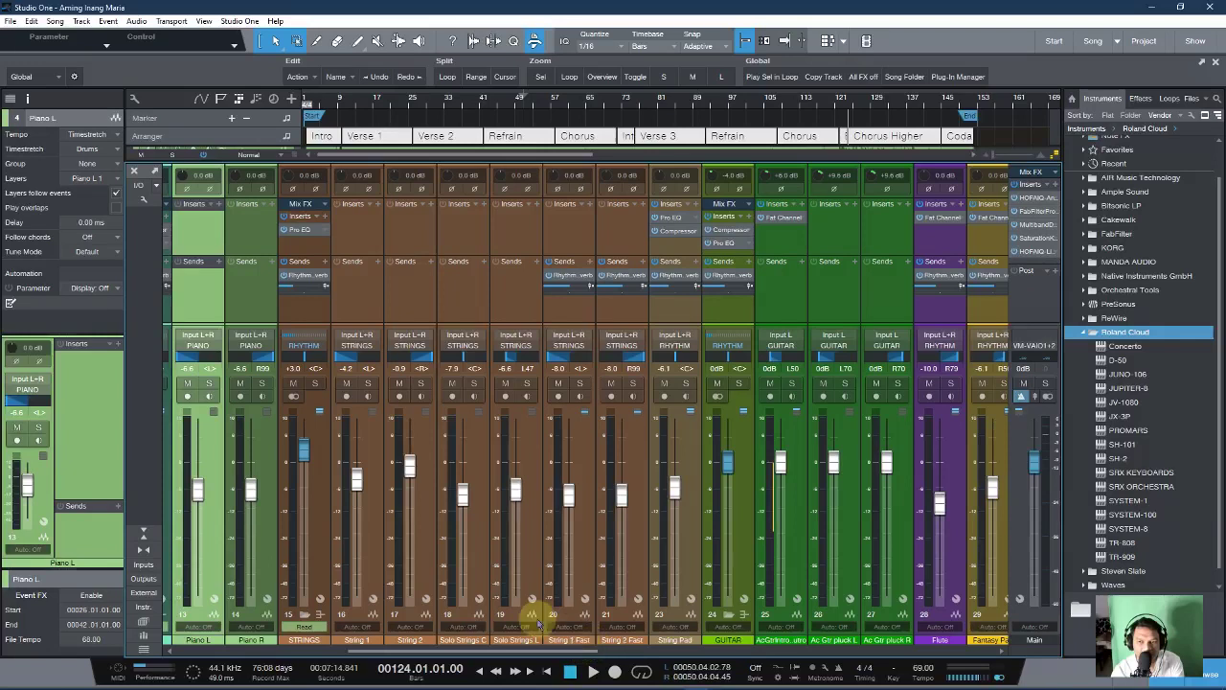
pyautogui.press('F3')
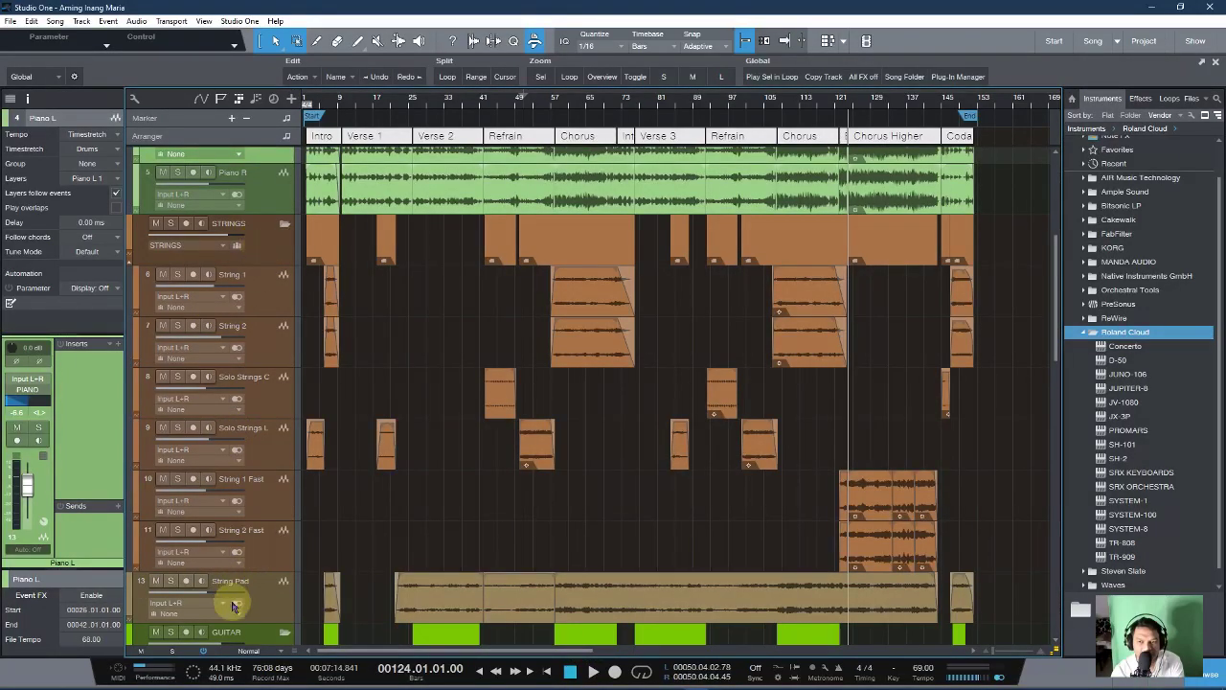
pyautogui.scroll(-2, 623, 566)
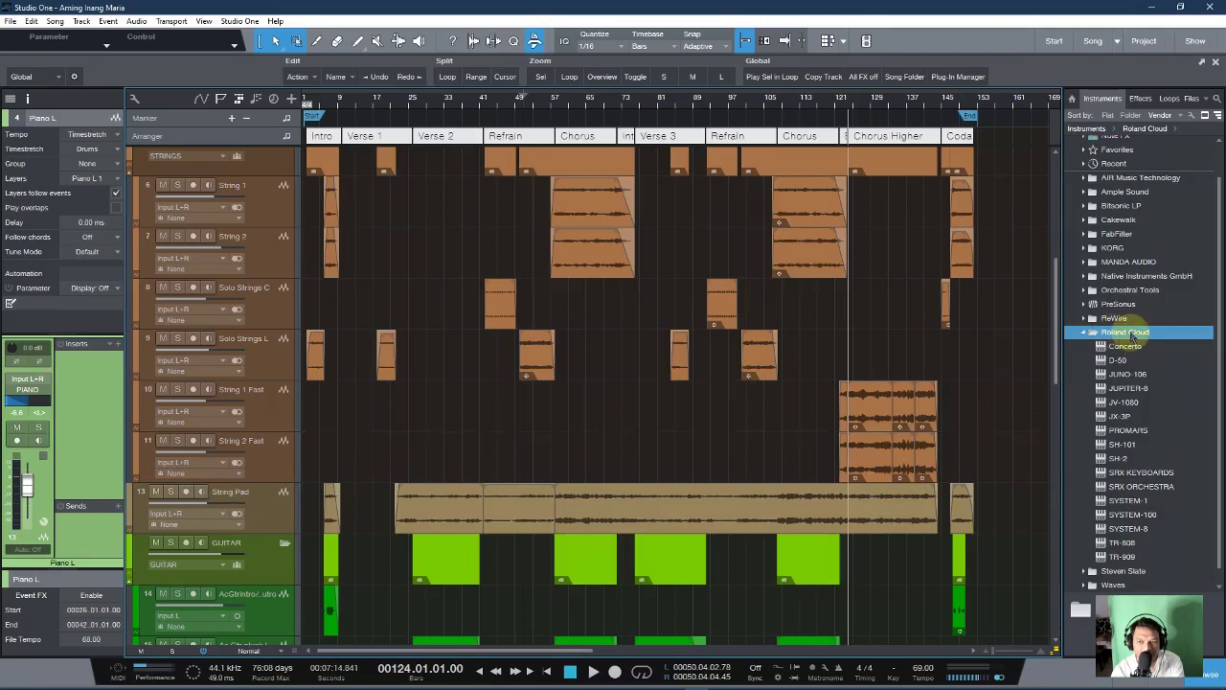
# Collapse the Roland Cloud folder, then solo the STRINGS folder track and play it from bar 58 near the first Chorus.
pyautogui.click(1086, 333)
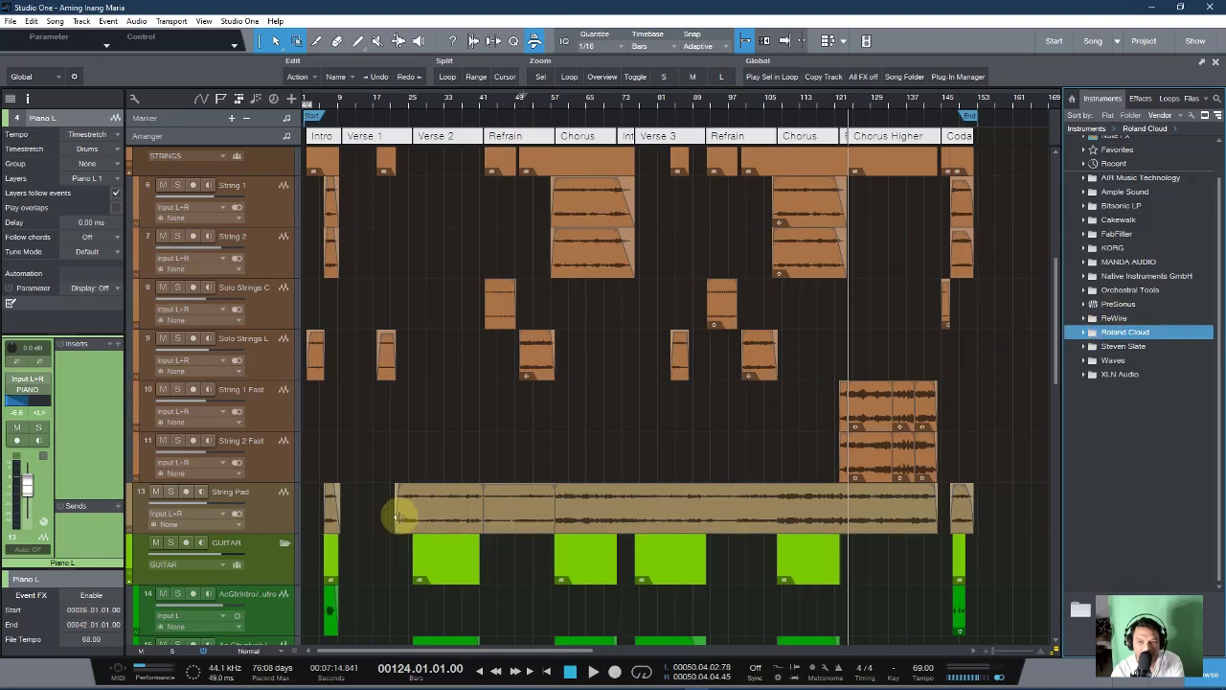
pyautogui.scroll(3, 398, 517)
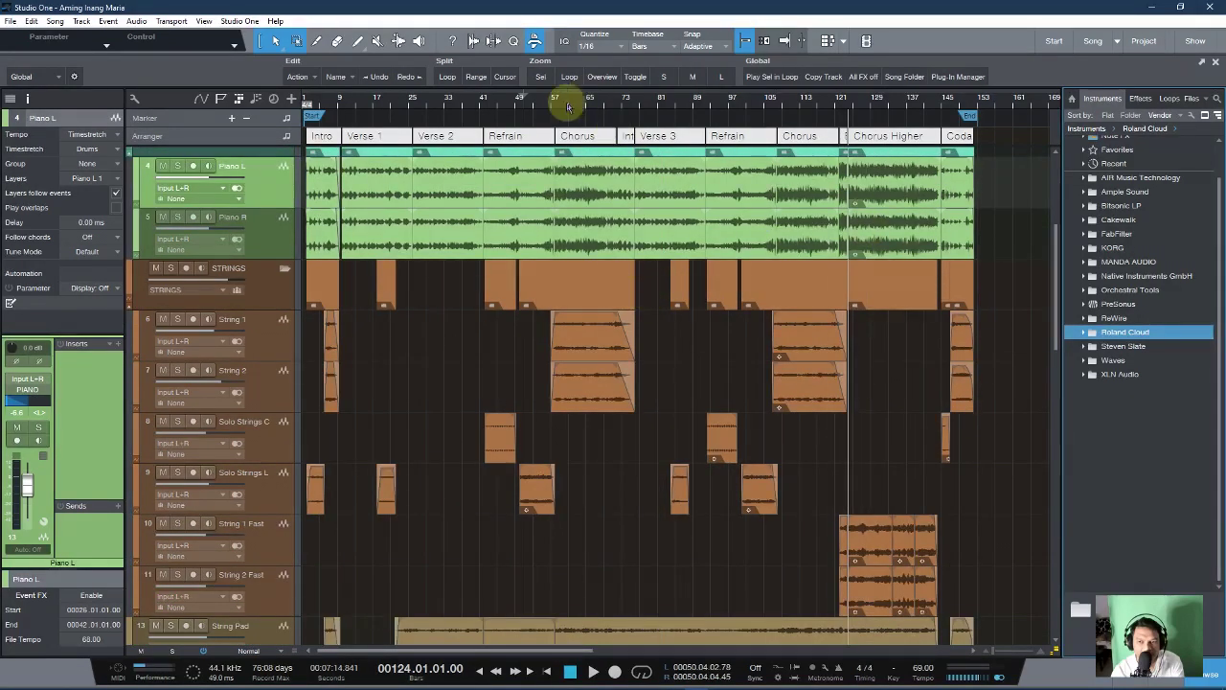
pyautogui.click(172, 272)
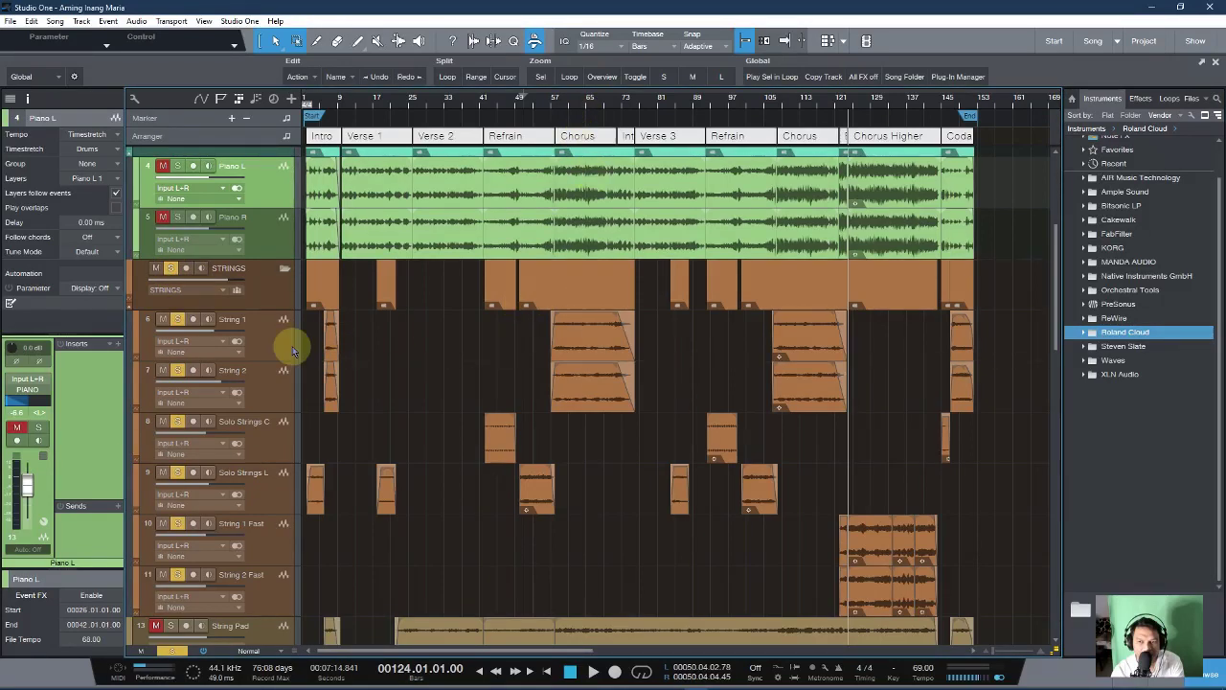
pyautogui.click(556, 102)
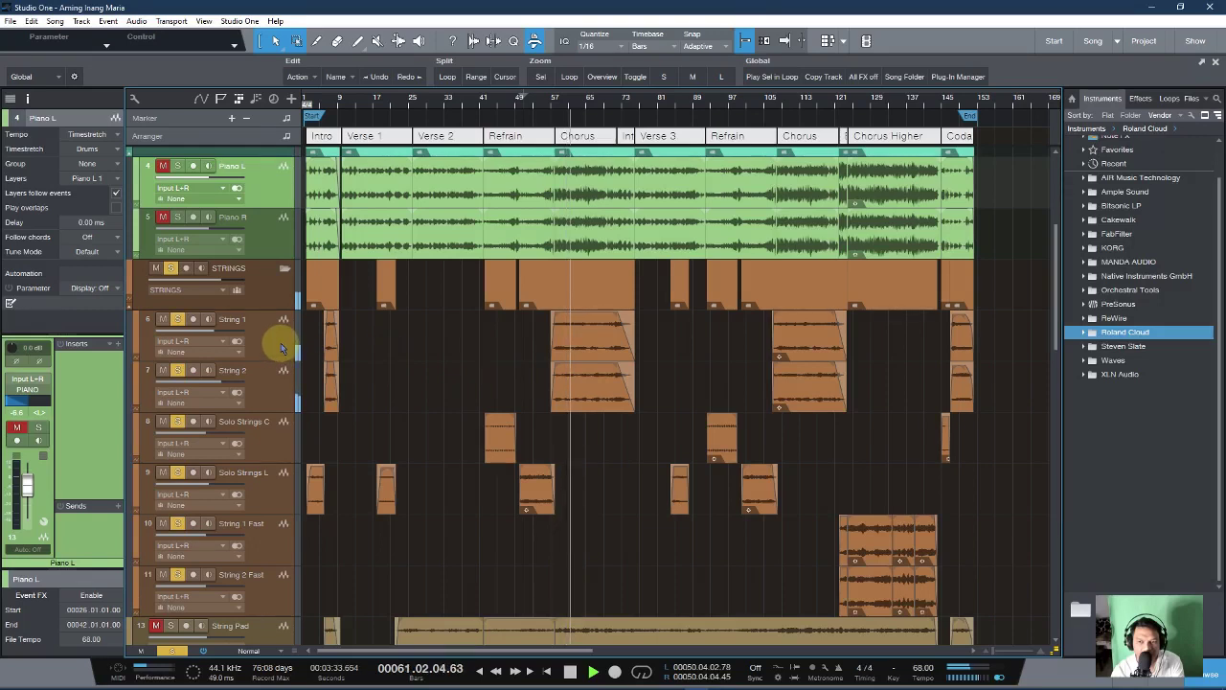
pyautogui.press('space')
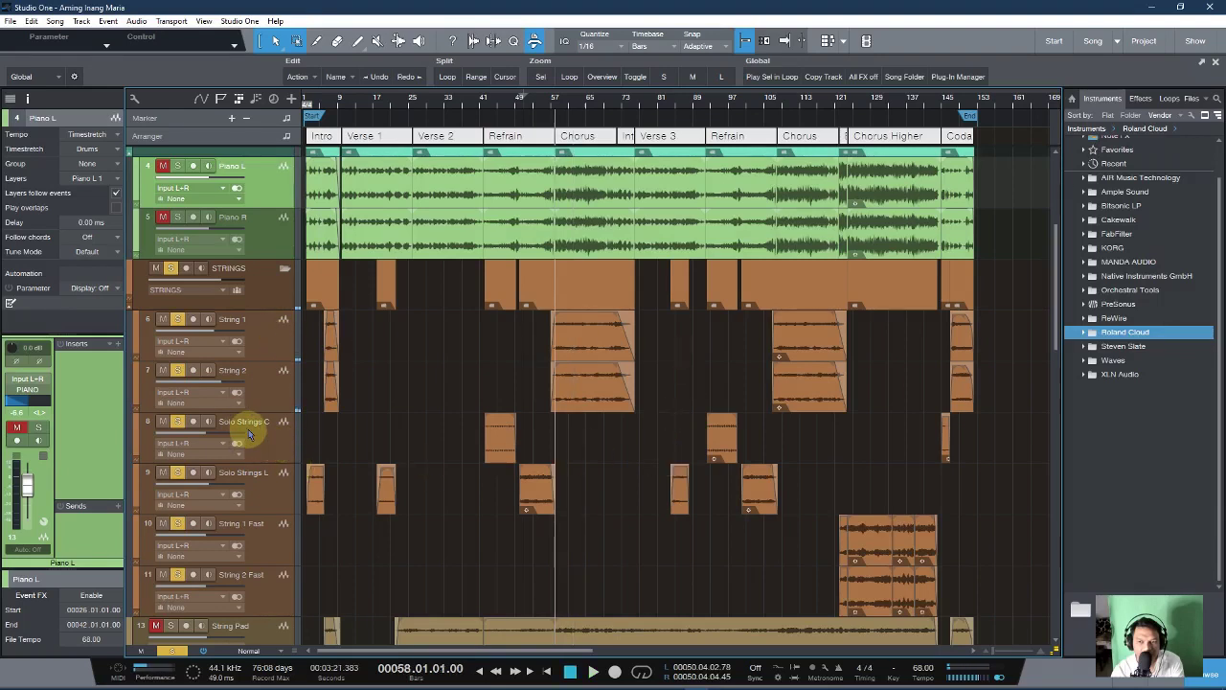
# Audition the solo strings in the second Refrain, playing from bar 94 and again from bar 102.
pyautogui.click(709, 106)
pyautogui.click(624, 534)
pyautogui.press('space')
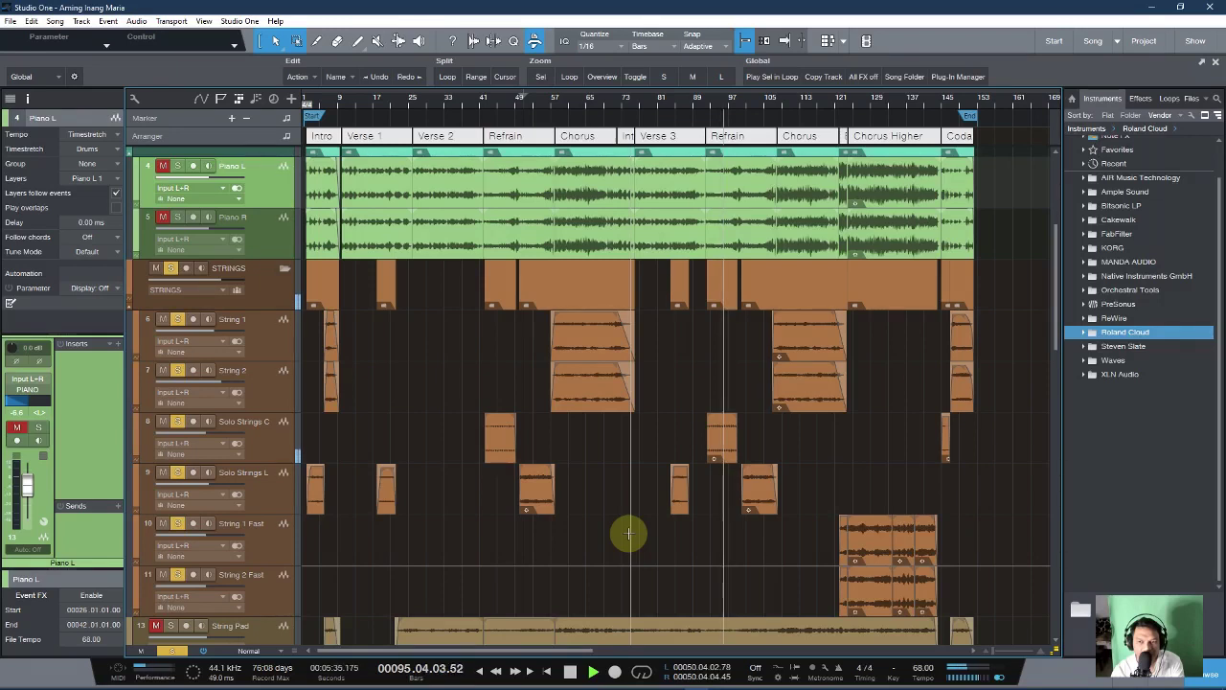
pyautogui.press('space')
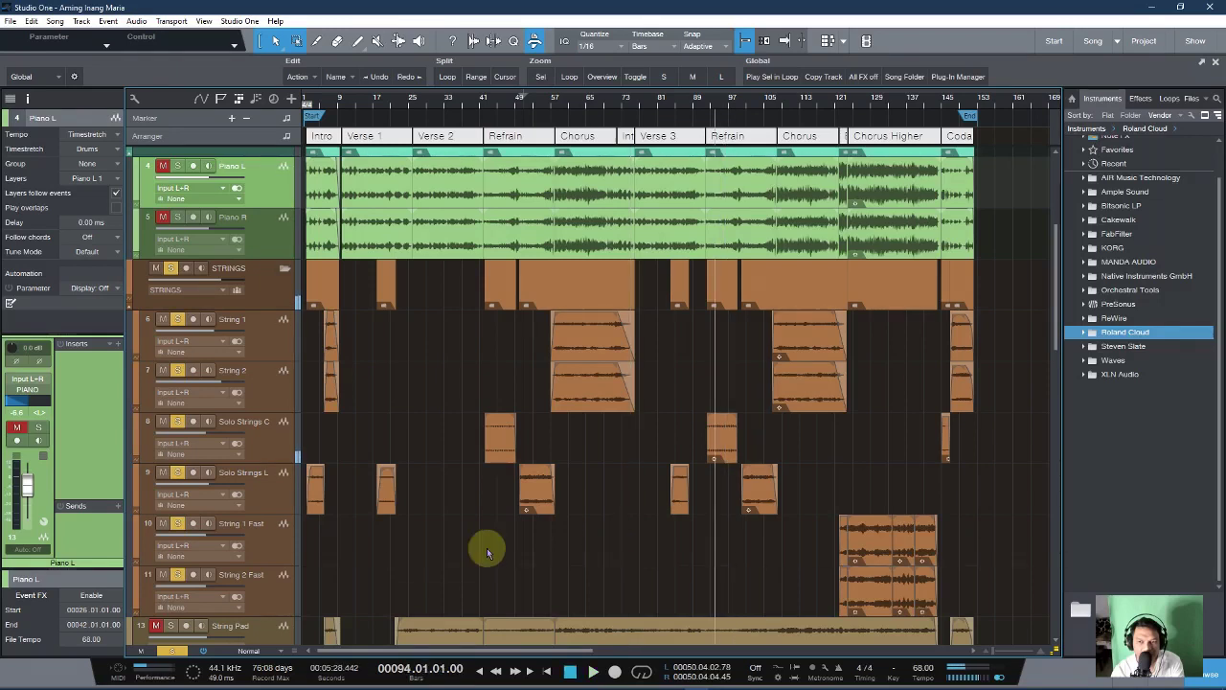
pyautogui.click(750, 101)
pyautogui.press('space')
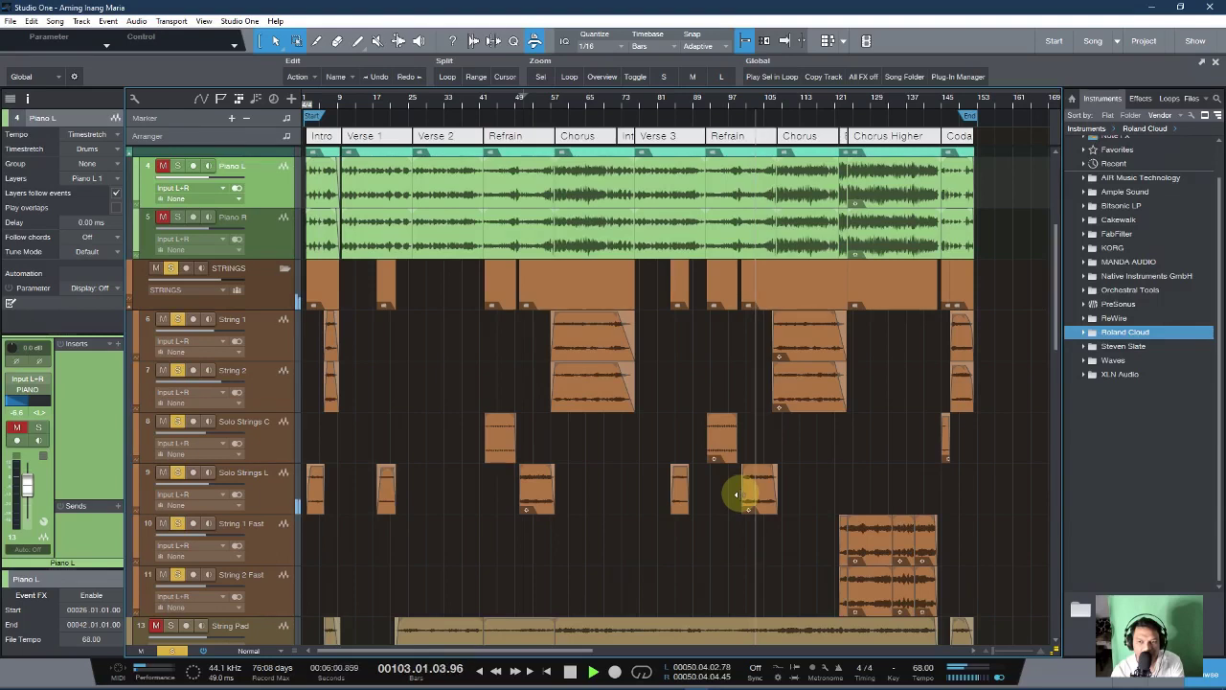
pyautogui.press('space')
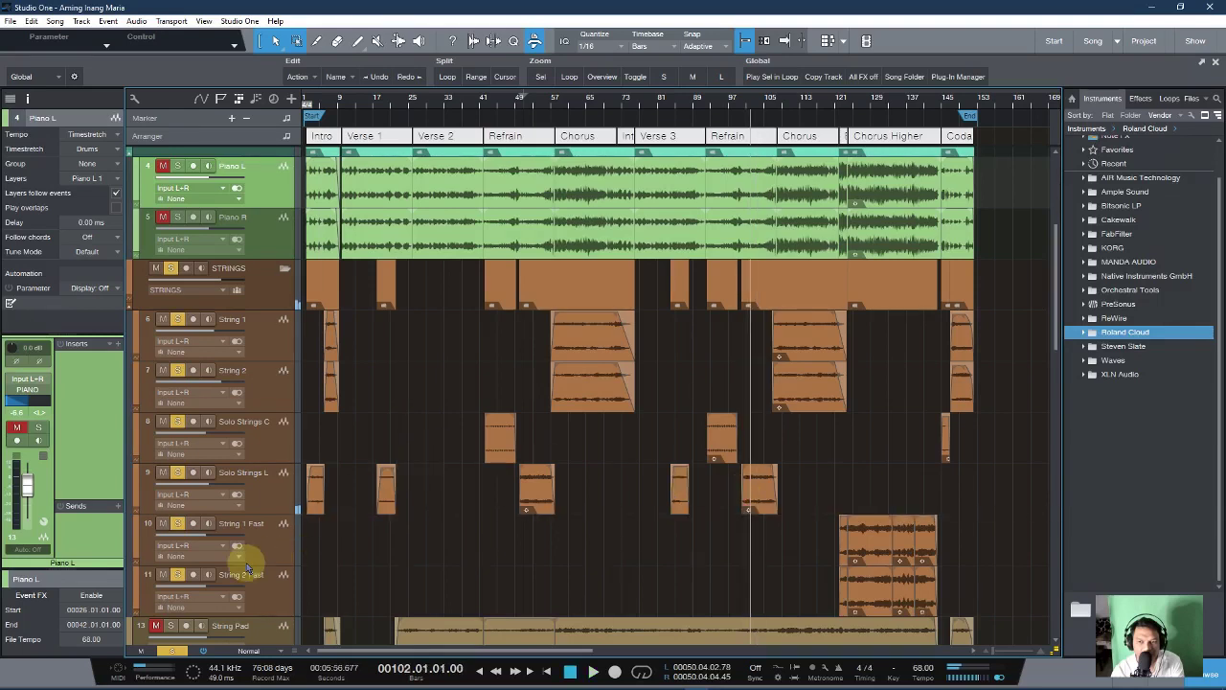
# Play the soloed fast strings from bar 126 in Chorus Higher and stop playback.
pyautogui.scroll(-1, 596, 554)
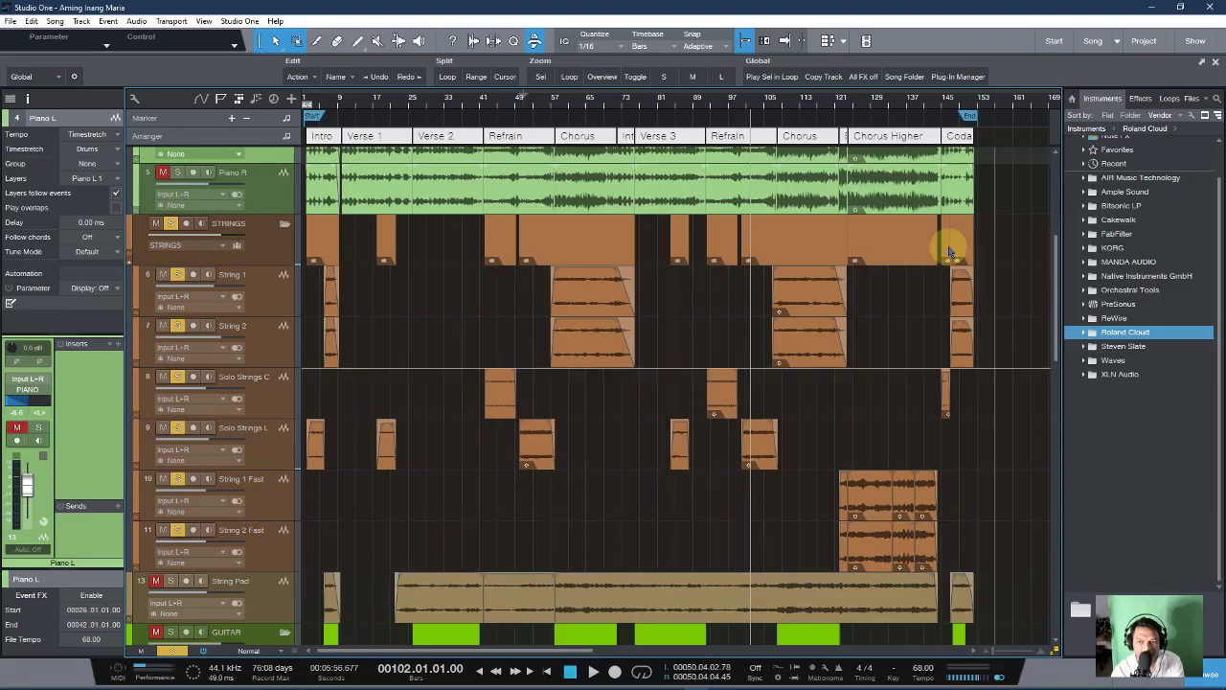
pyautogui.click(865, 104)
pyautogui.press('space')
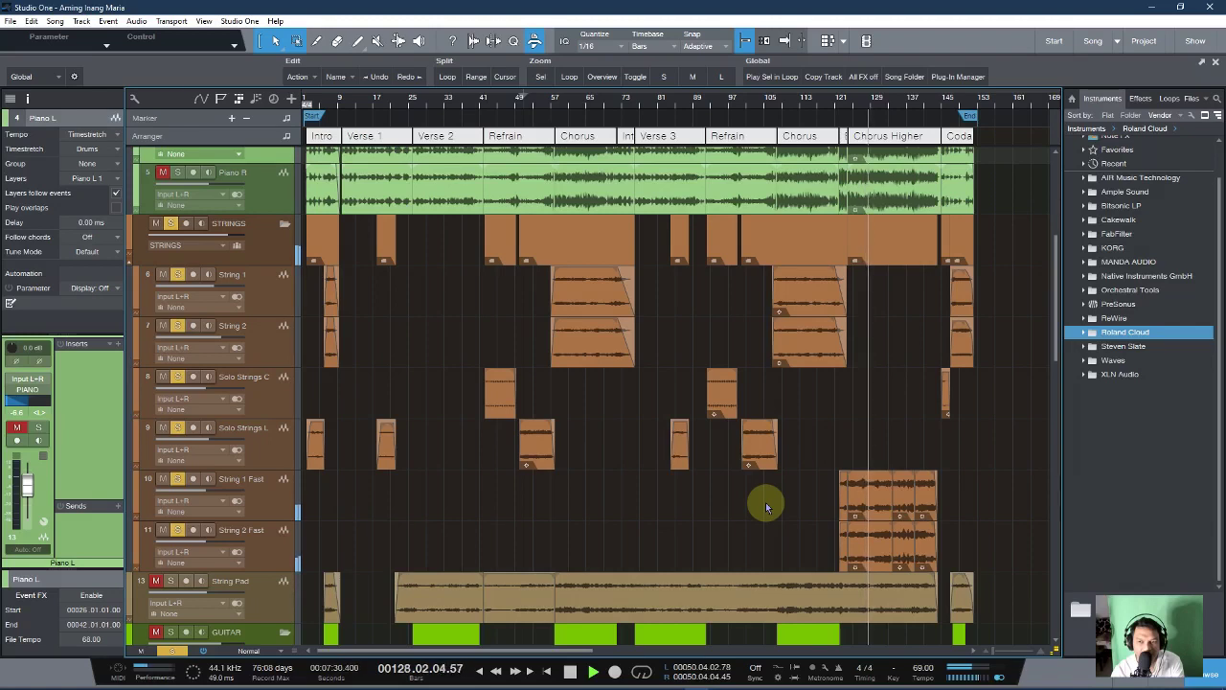
pyautogui.press('space')
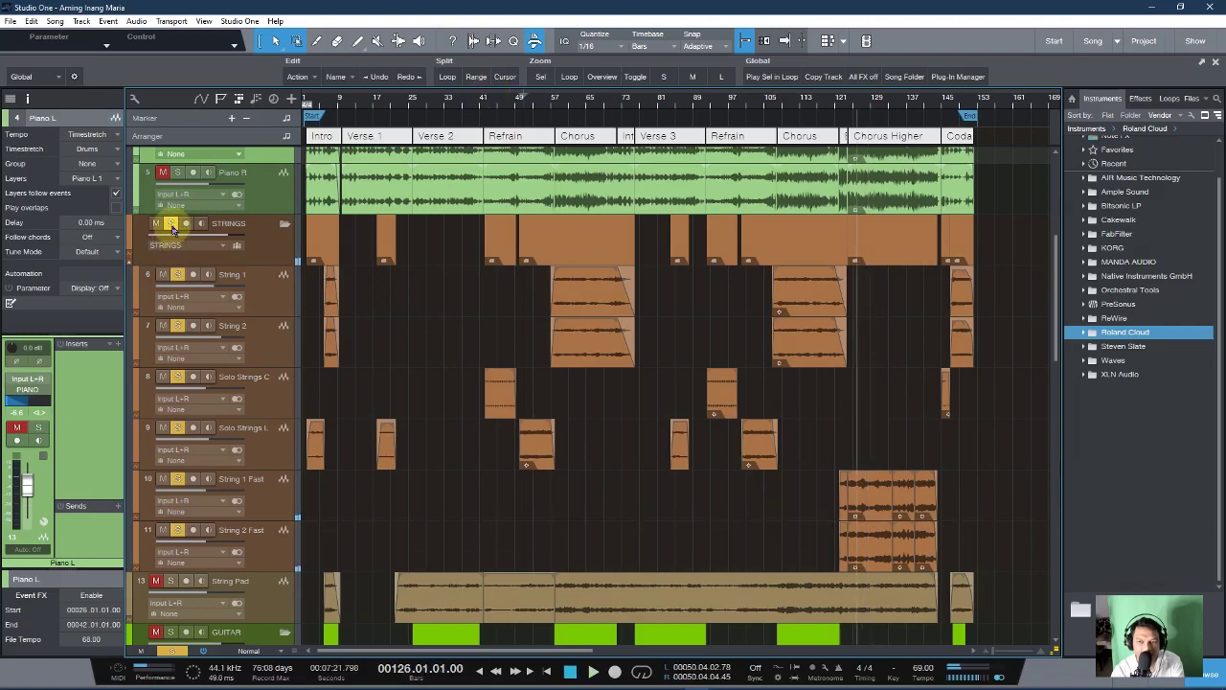
# Take the STRINGS folder out of solo, then solo the String Pad track and play it from bar 109 in the Chorus.
pyautogui.scroll(-3, 173, 223)
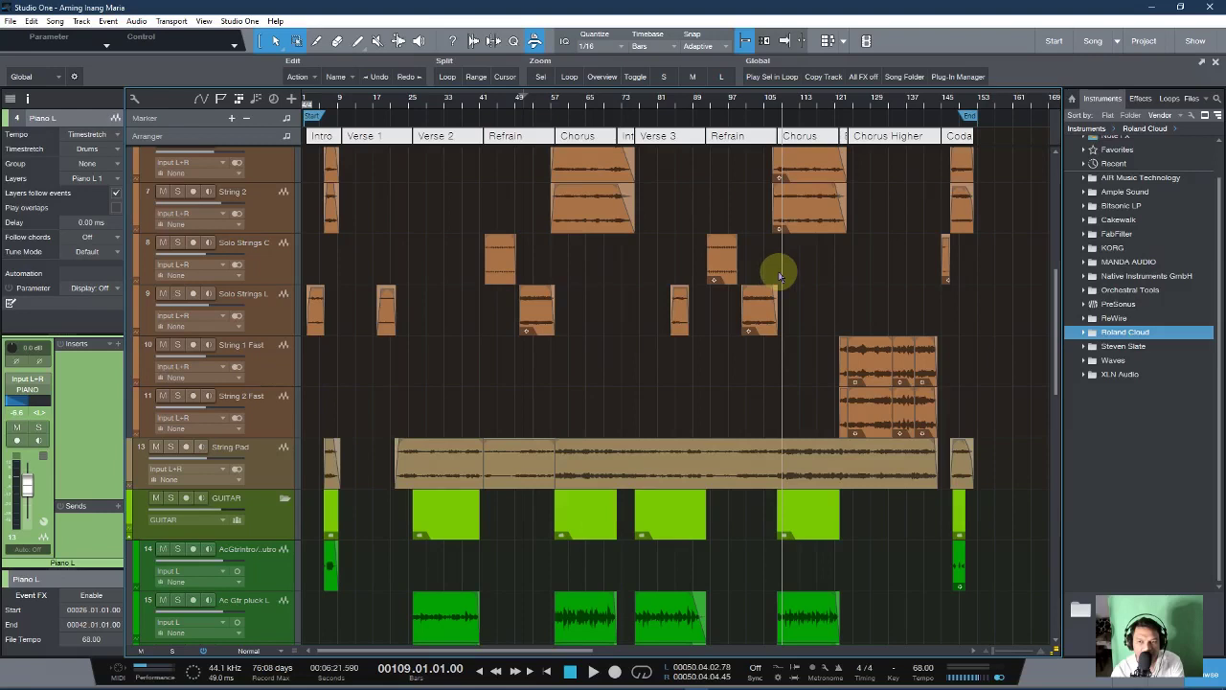
pyautogui.press('space')
pyautogui.click(170, 447)
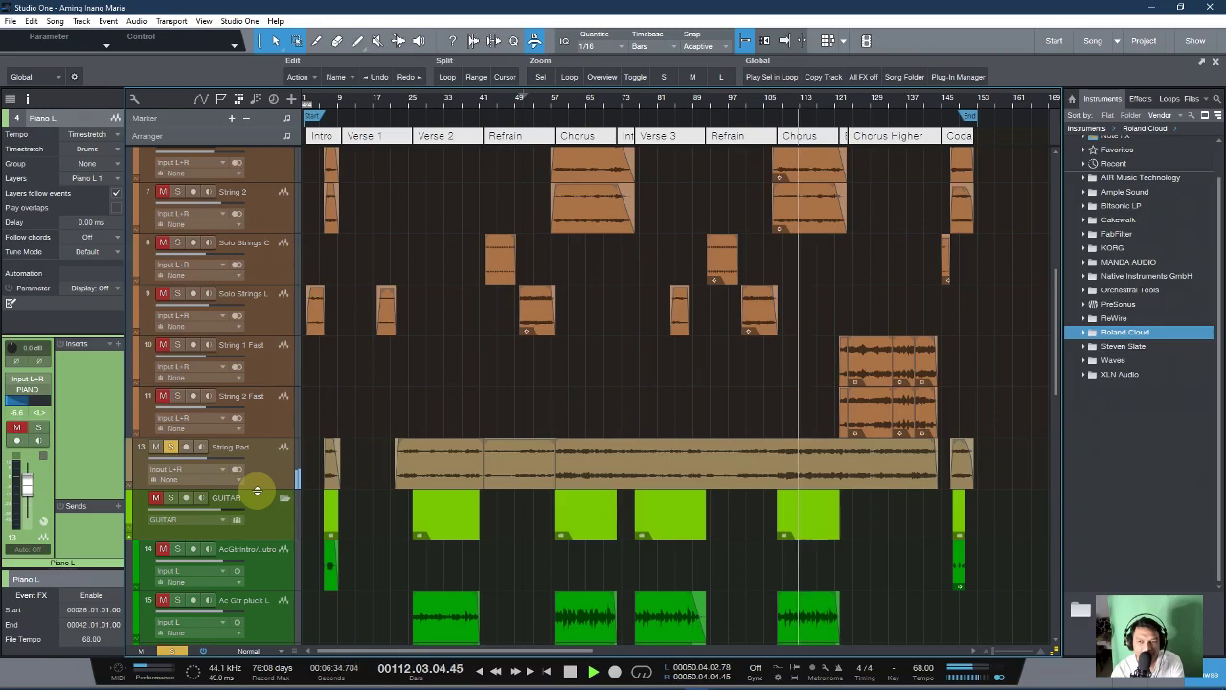
pyautogui.press('space')
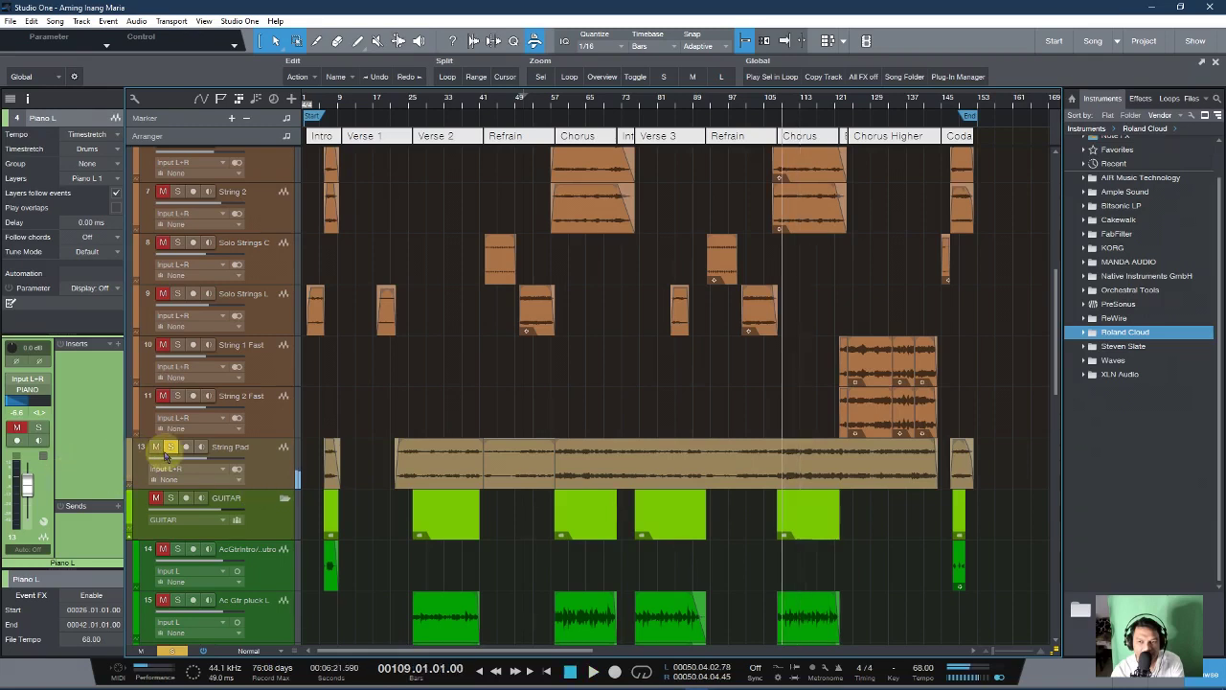
# Unsolo the String Pad and check the routing, inserts and sends of the string, guitar, flute and pad channels in the mixer.
pyautogui.scroll(-3, 230, 431)
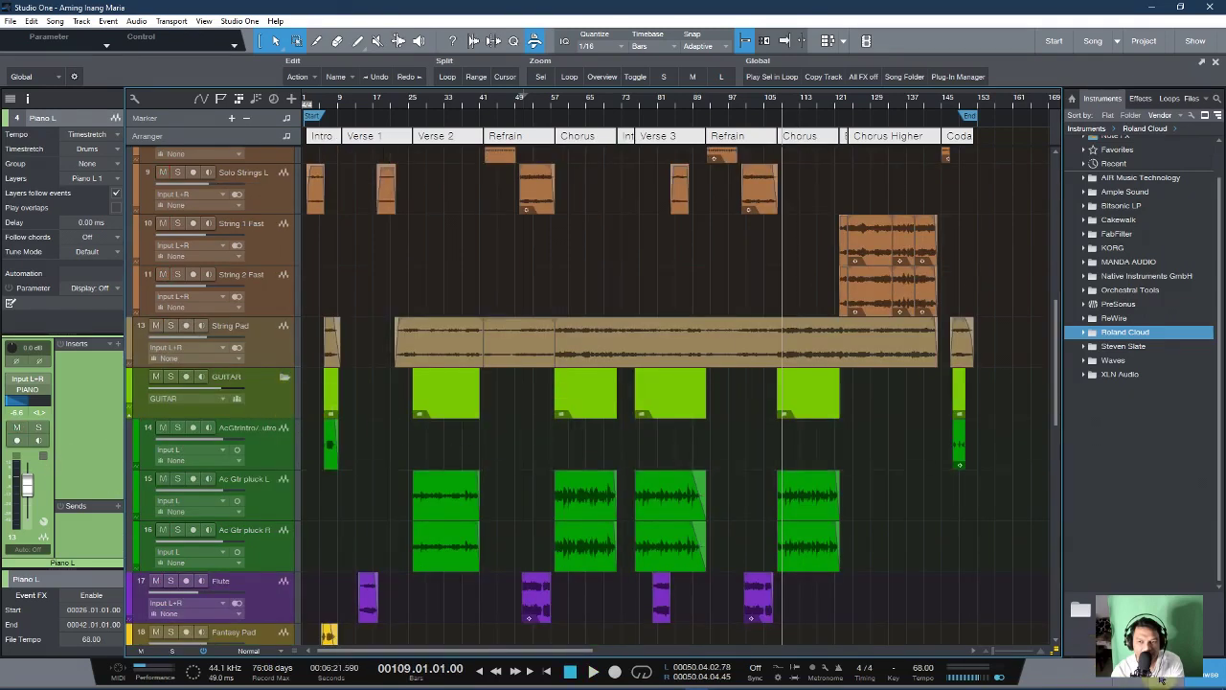
pyautogui.press('F3')
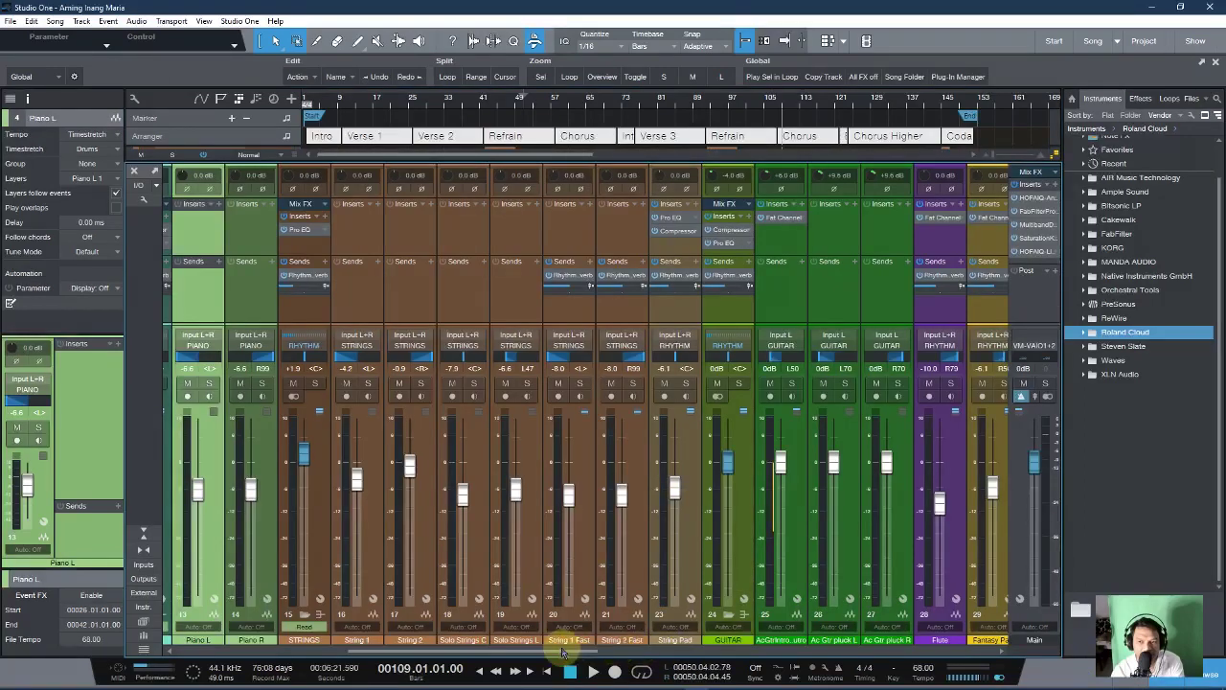
pyautogui.hscroll(2, 579, 594)
pyautogui.hscroll(4, 579, 594)
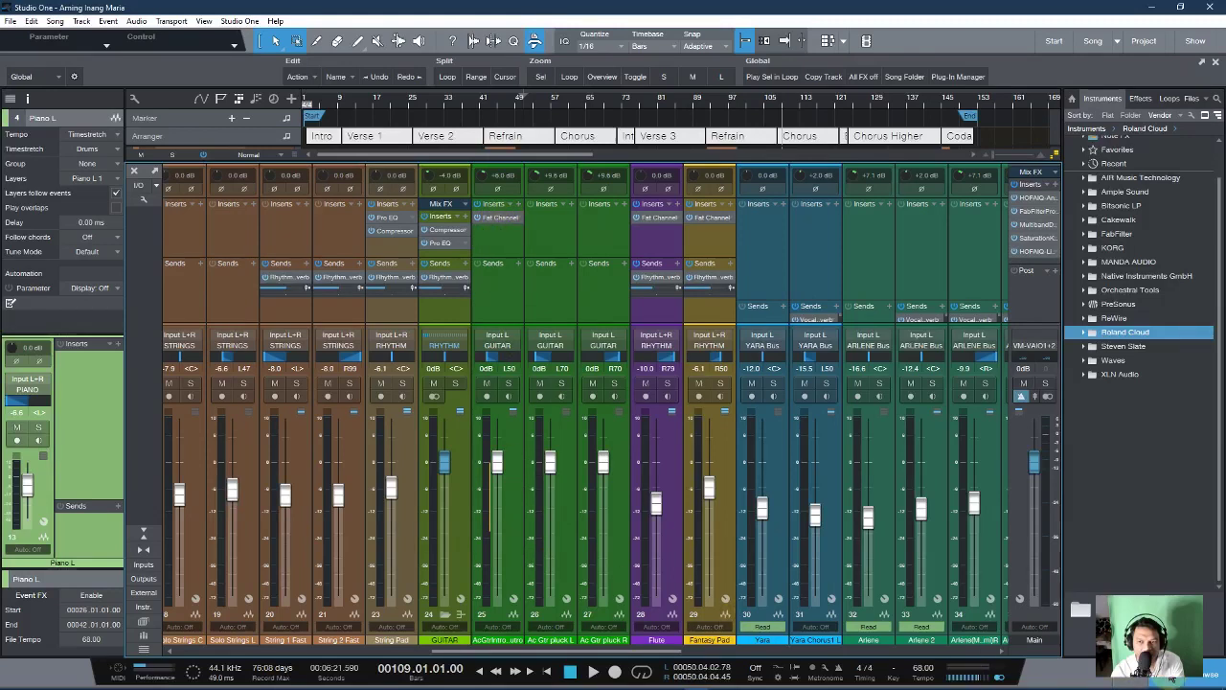
pyautogui.click(1170, 678)
pyautogui.click(1170, 678)
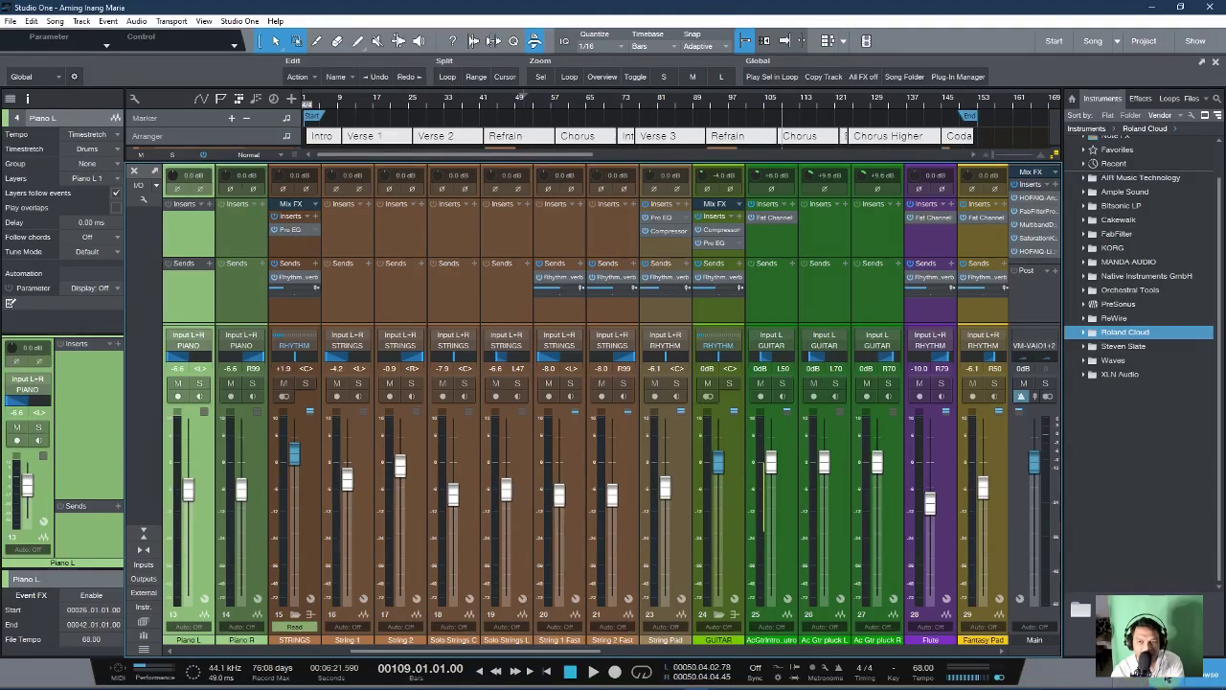
pyautogui.press('F3')
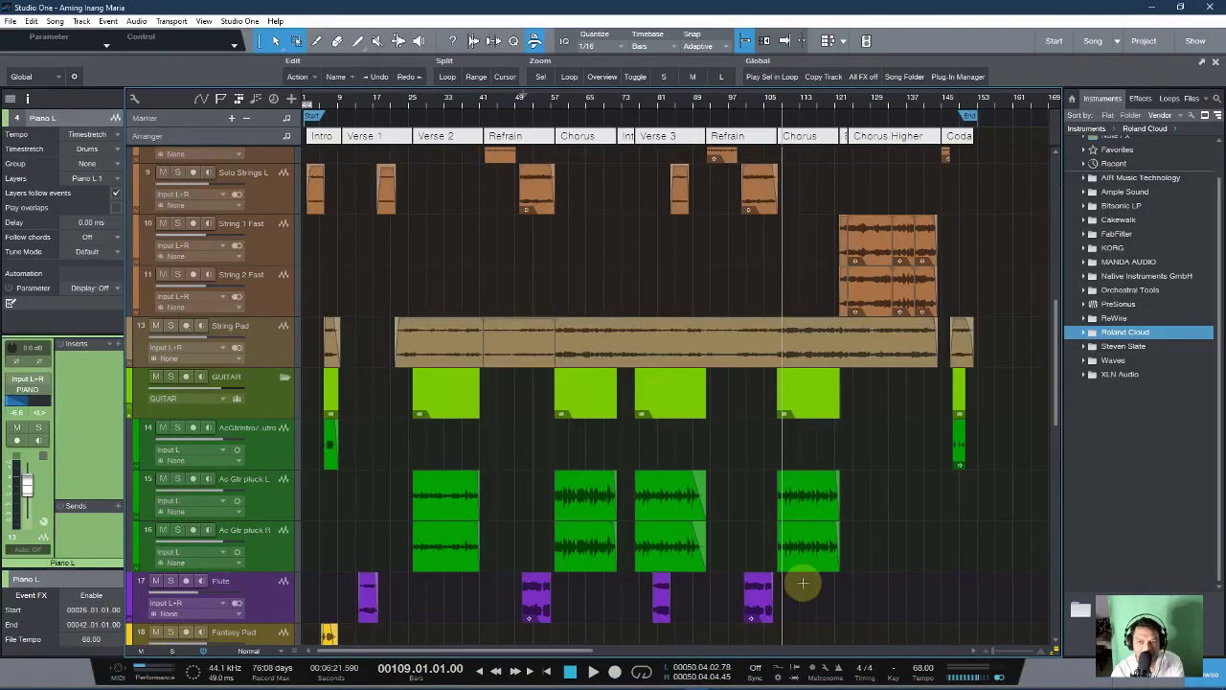
# Solo the acoustic guitar intro track, play it from bar 6 beat 3 in the Intro, and unsolo it after stopping.
pyautogui.moveTo(338, 113); pyautogui.dragTo(418, 137)
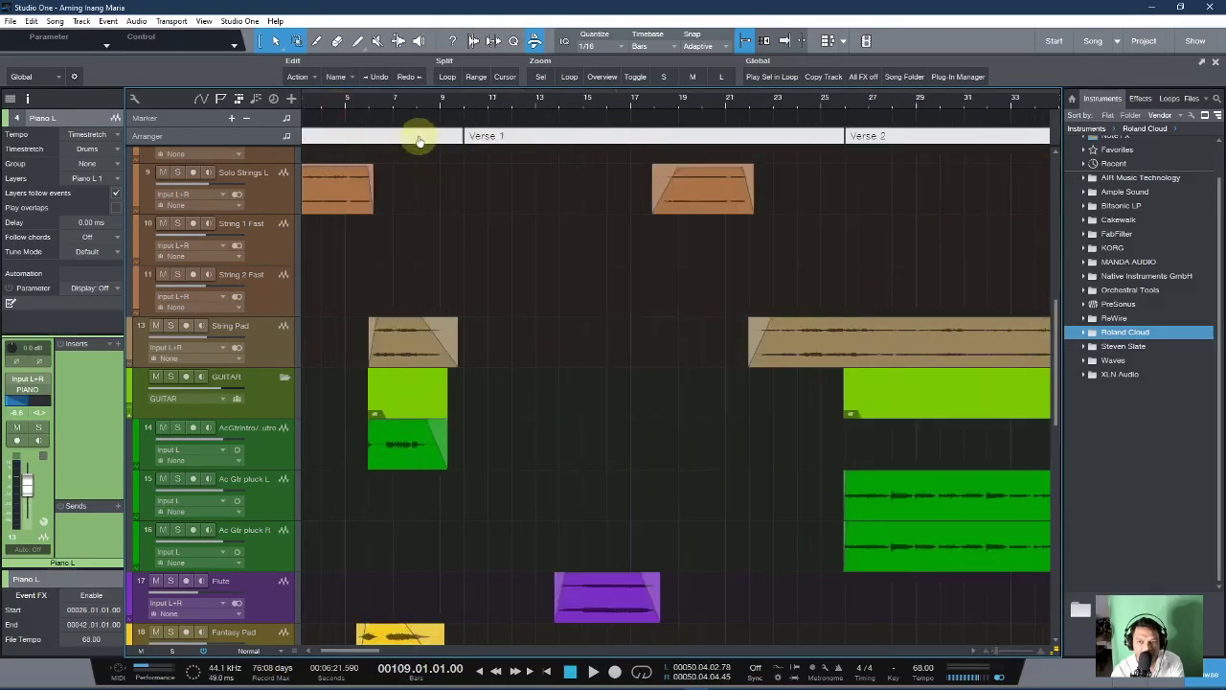
pyautogui.click(427, 106)
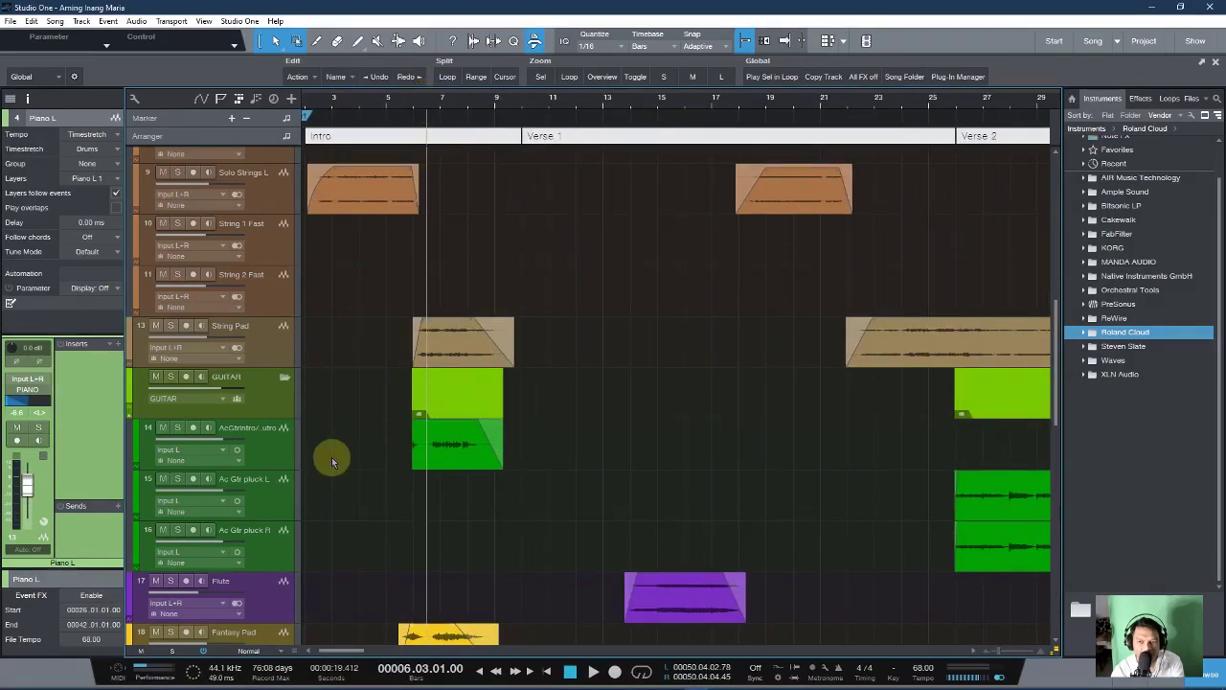
pyautogui.click(177, 428)
pyautogui.press('space')
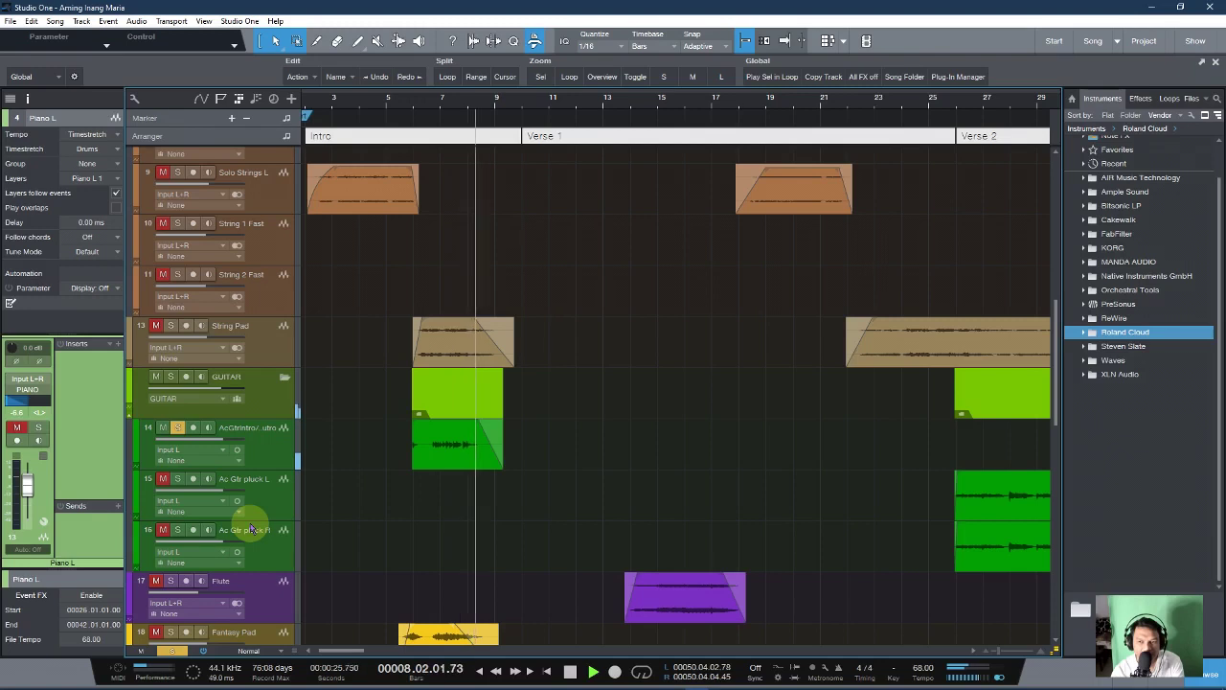
pyautogui.press('space')
pyautogui.moveTo(580, 108); pyautogui.dragTo(470, 59)
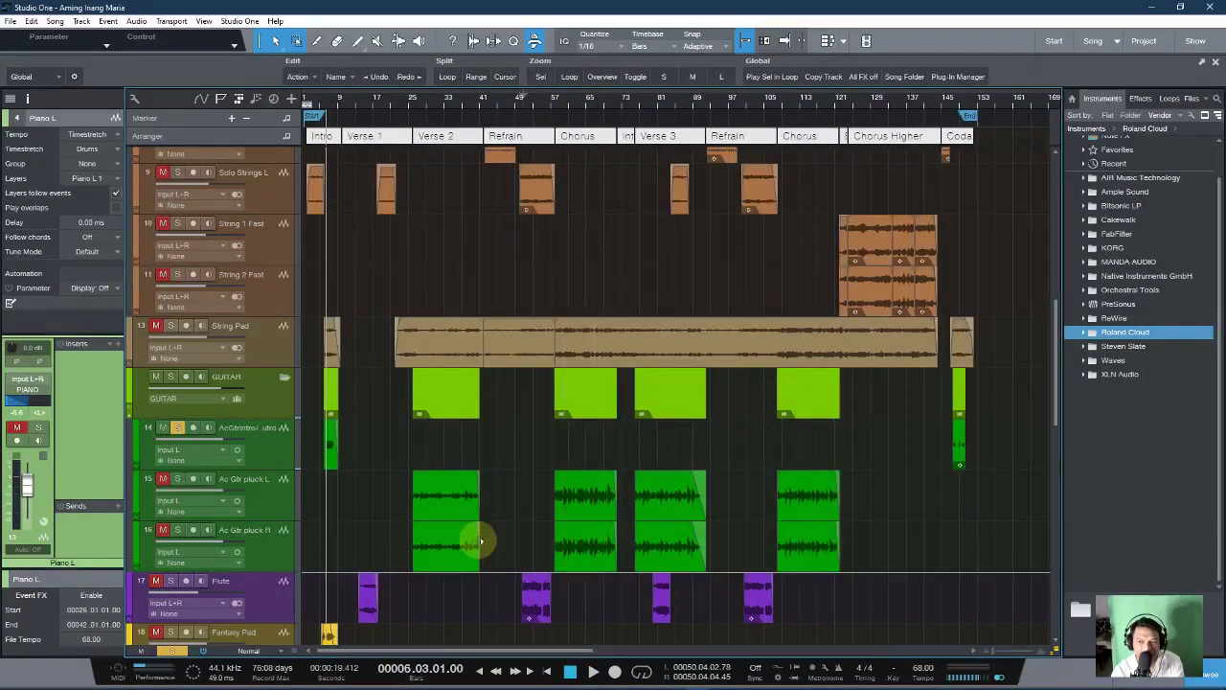
pyautogui.click(175, 427)
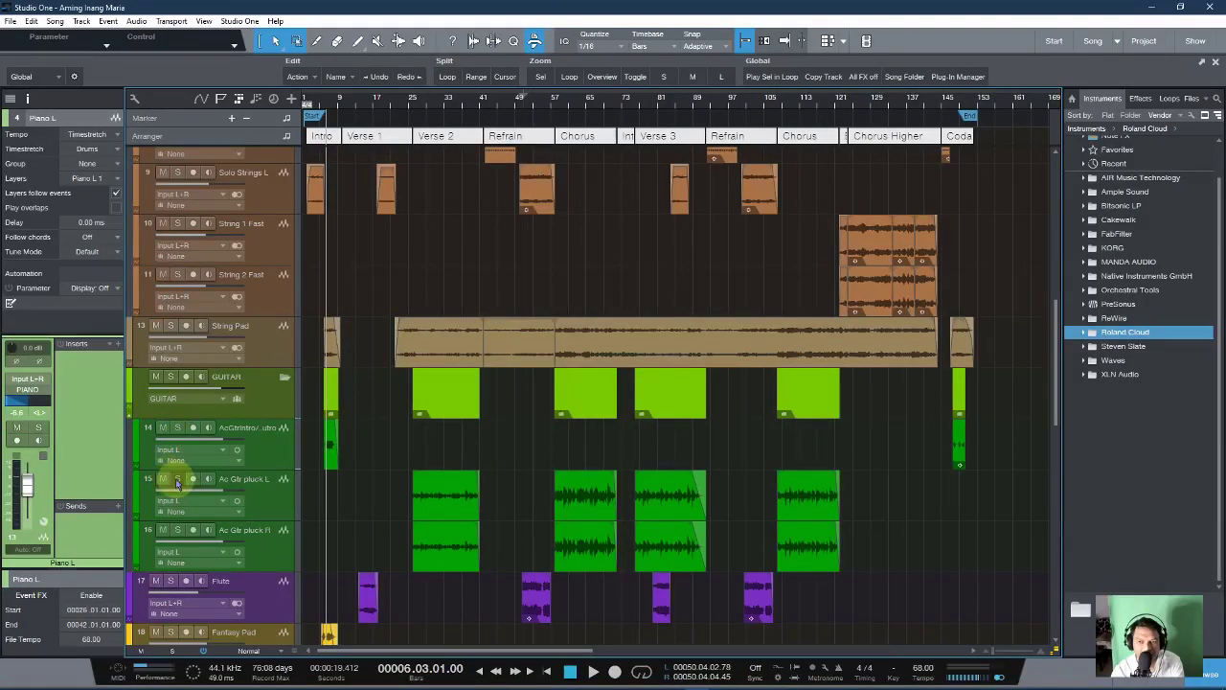
# Select and solo the Ac Gtr pluck L and R tracks together and play them from bar 60 in the Chorus.
pyautogui.click(260, 508)
pyautogui.keyDown('shift'); pyautogui.click(263, 558); pyautogui.keyUp('shift')
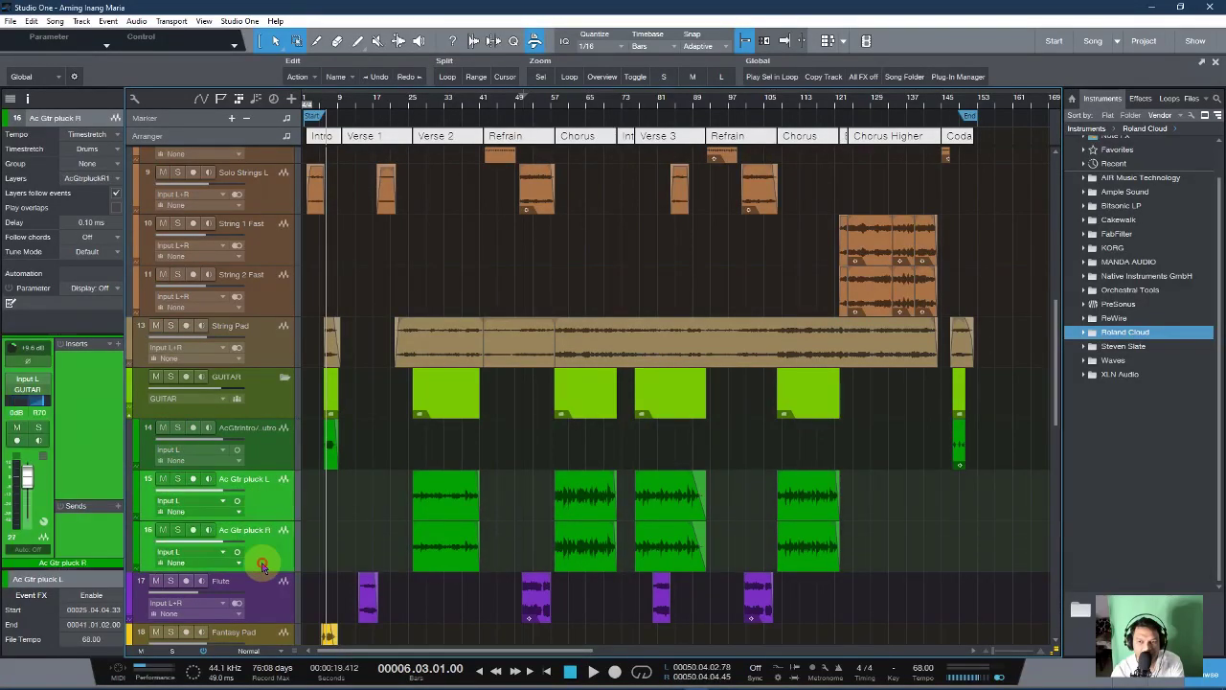
pyautogui.click(177, 478)
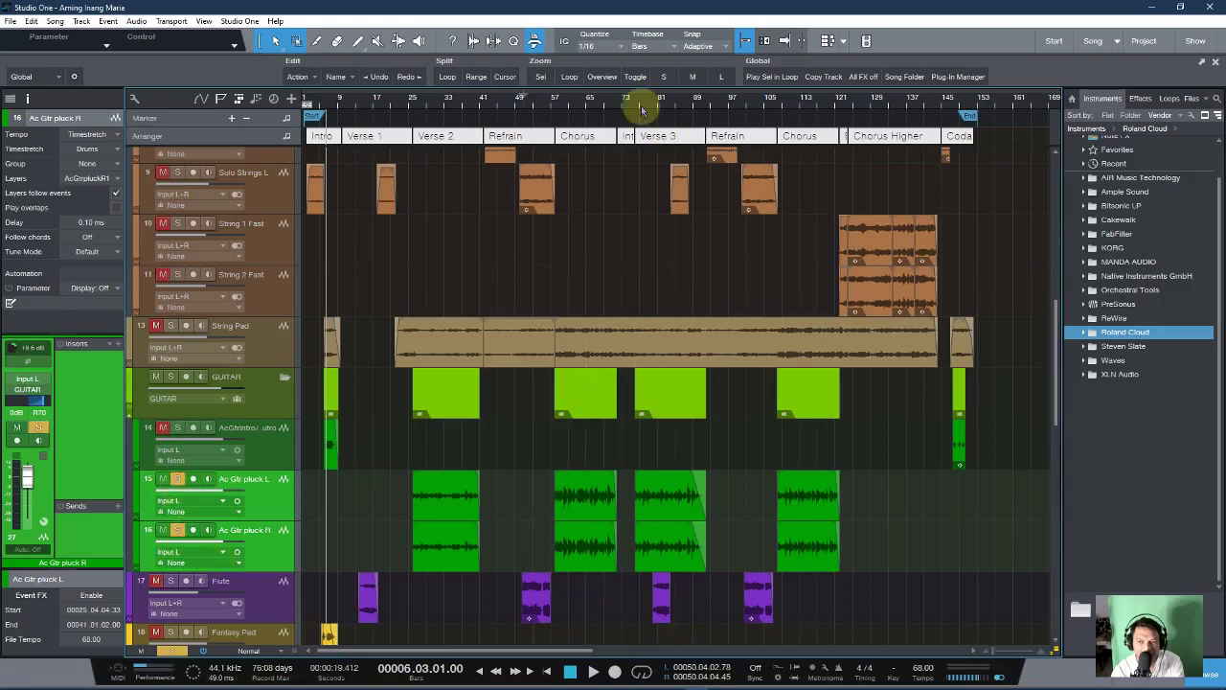
pyautogui.click(566, 105)
pyautogui.press('space')
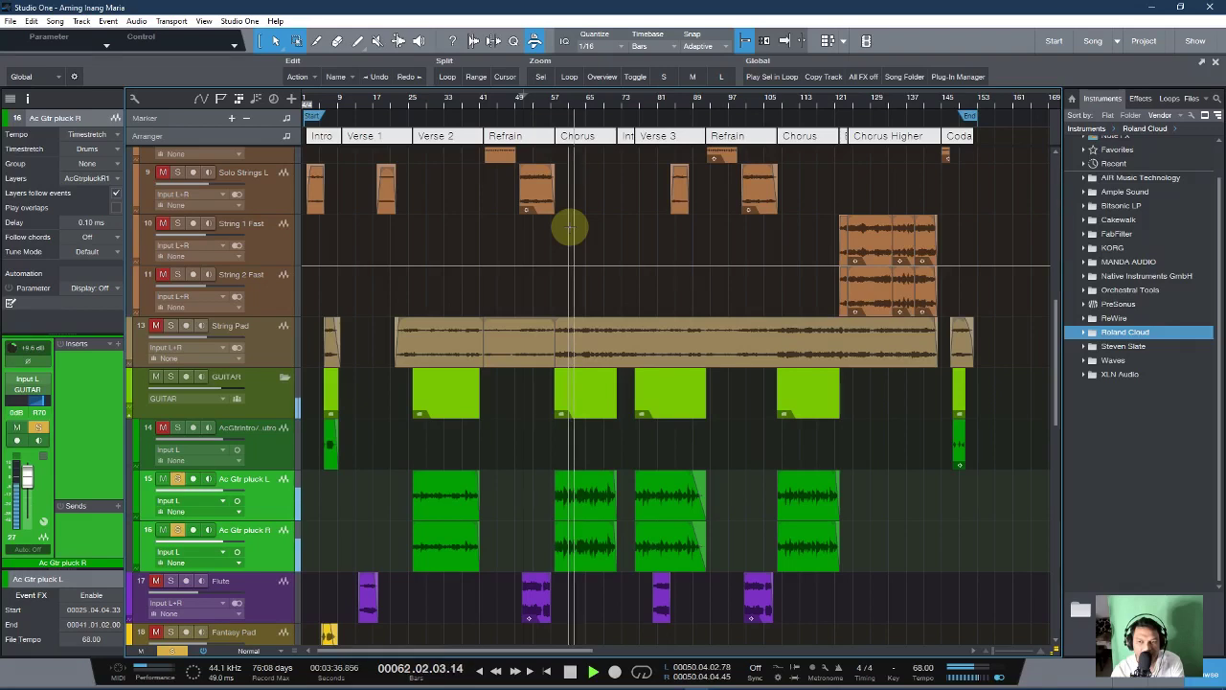
pyautogui.press('space')
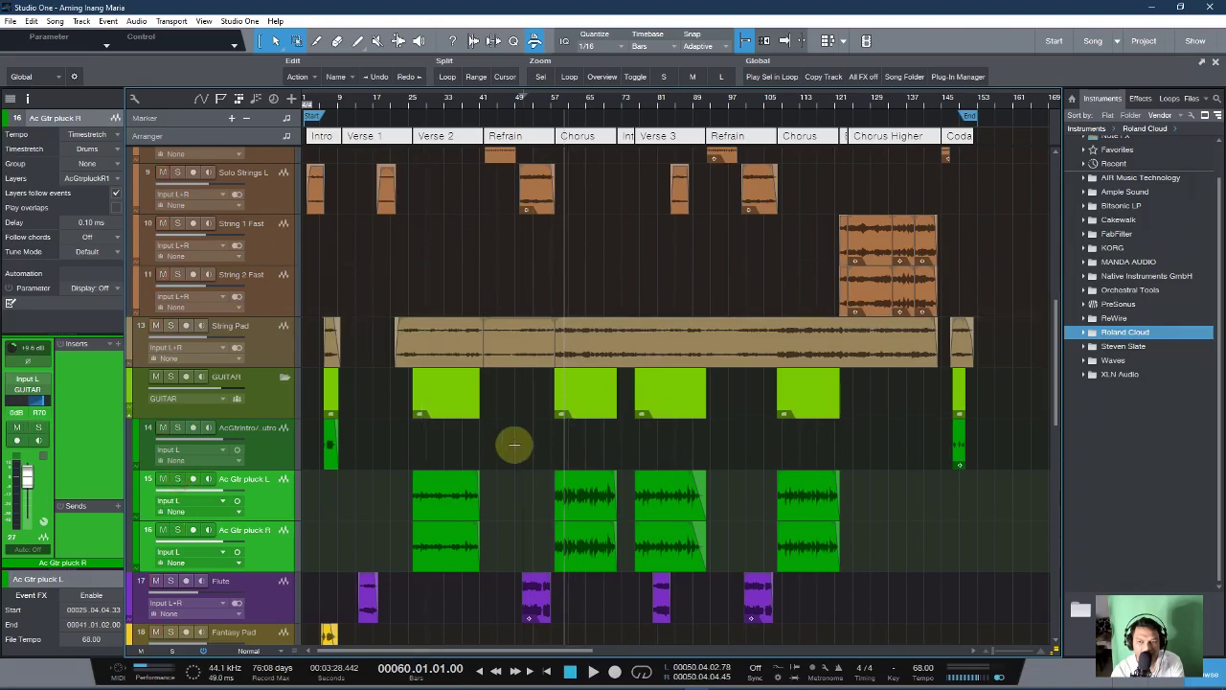
# Unsolo the plucked guitars, then solo the Flute track and play it from bar 52 in the Refrain.
pyautogui.scroll(-5, 620, 448)
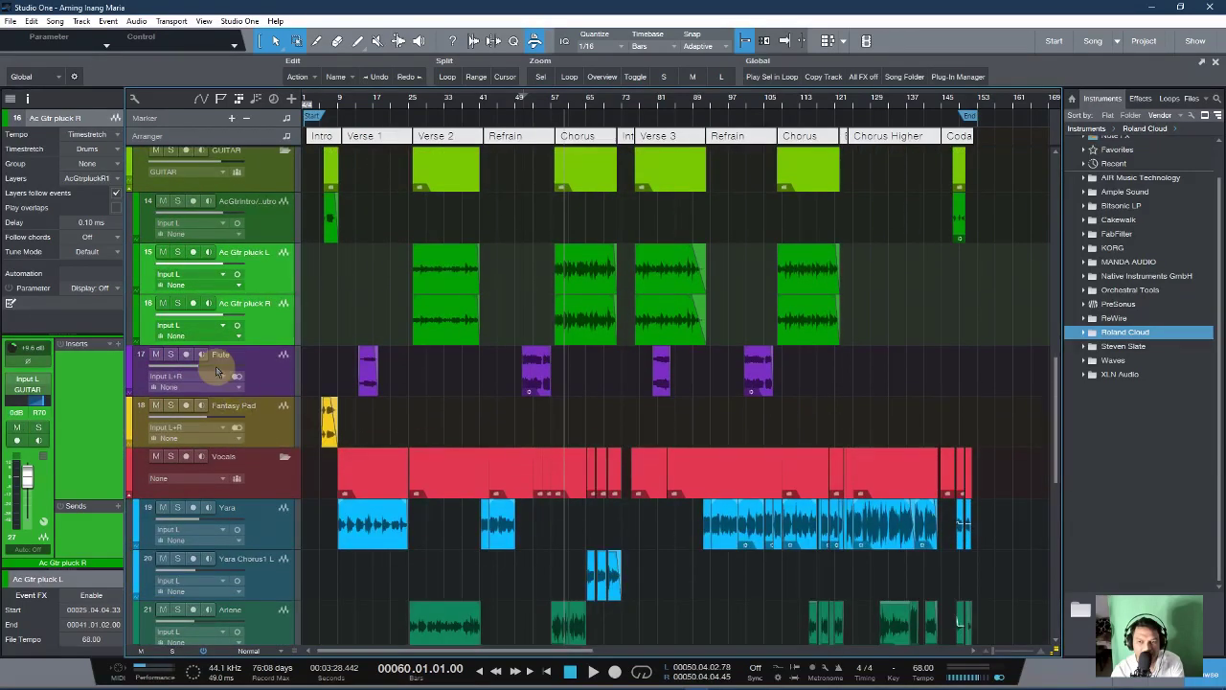
pyautogui.click(529, 103)
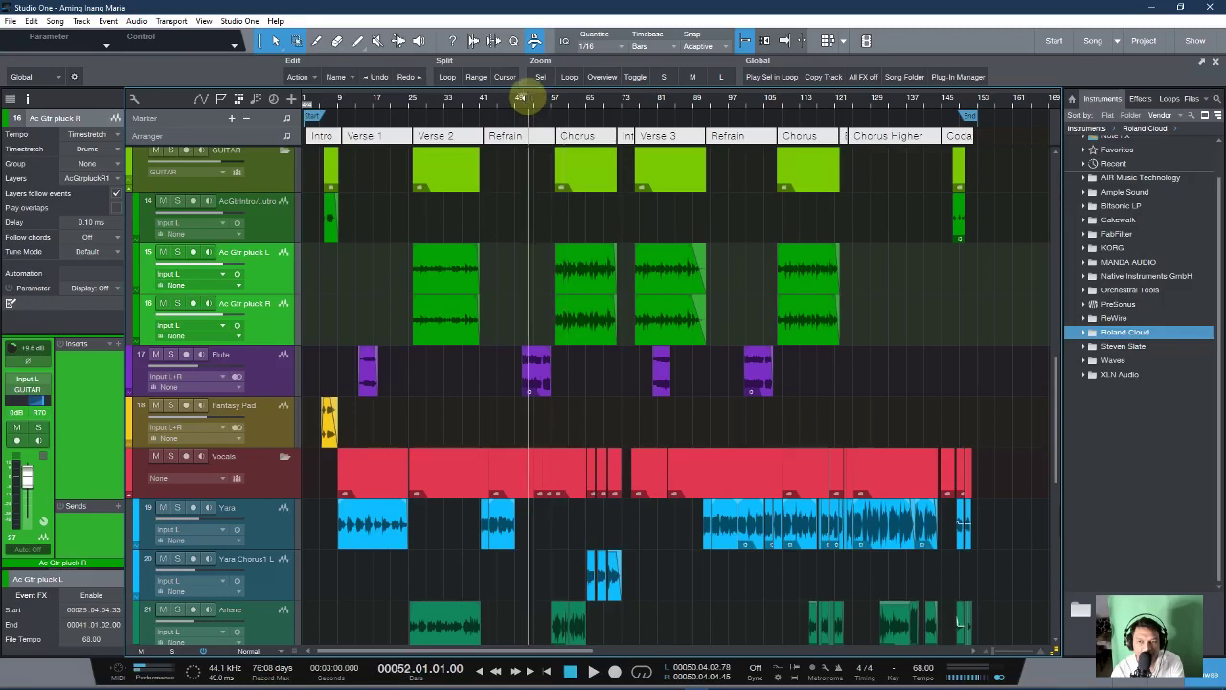
pyautogui.click(170, 354)
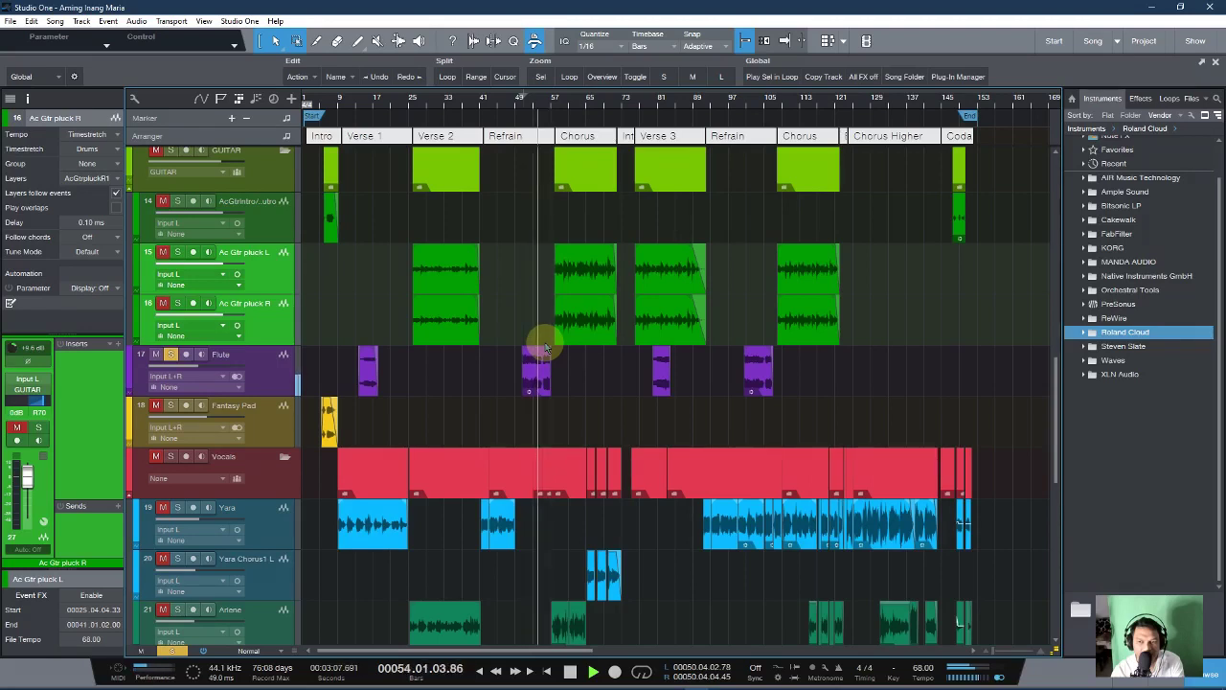
pyautogui.press('space')
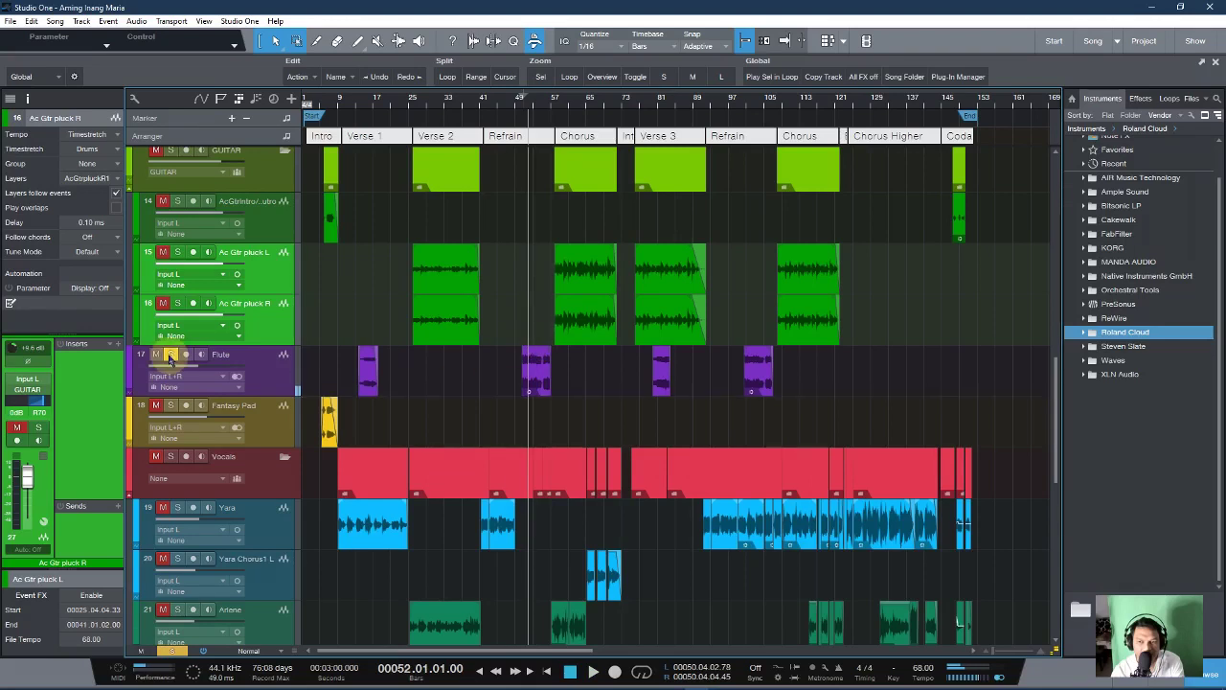
# Solo the Fantasy Pad track, play it from bar 5 beat 3 in the Intro, and unsolo it after stopping.
pyautogui.scroll(5, 383, 123)
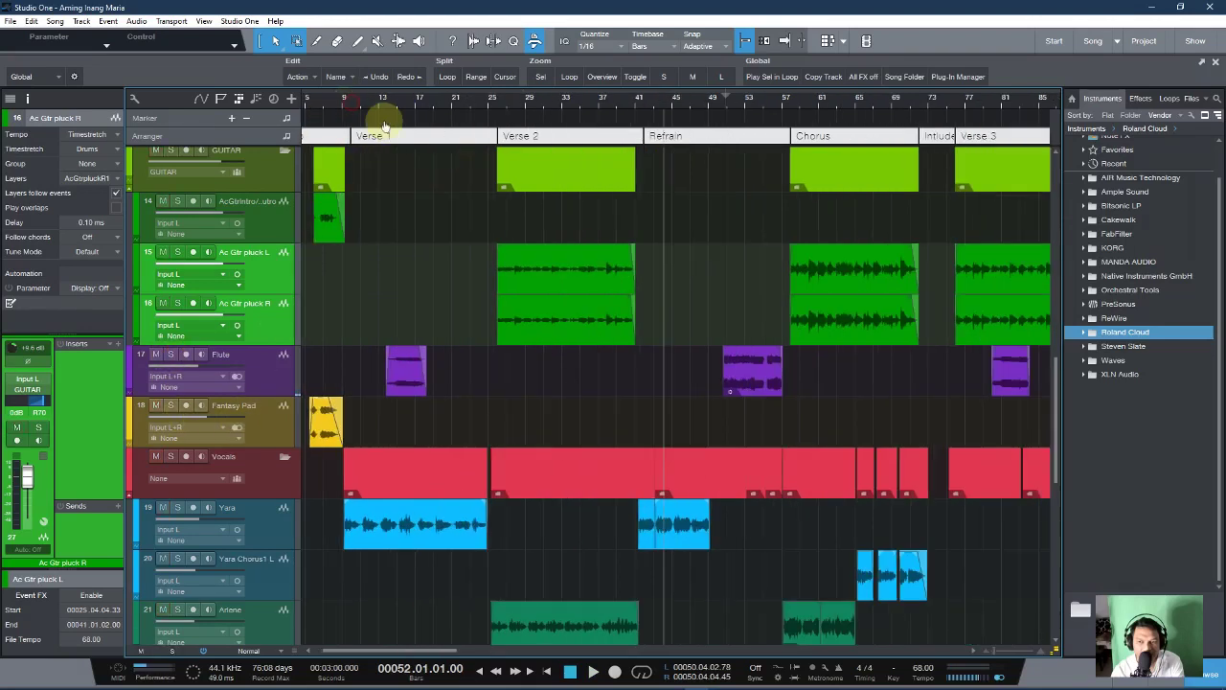
pyautogui.click(377, 108)
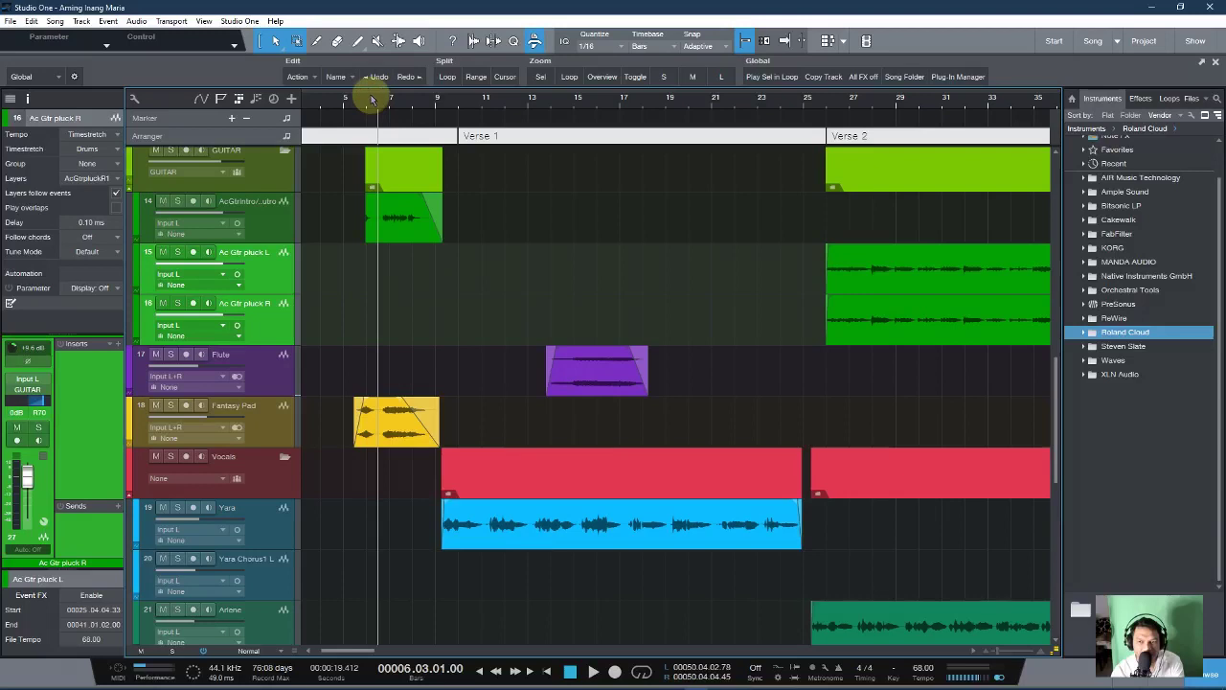
pyautogui.click(170, 410)
pyautogui.press('space')
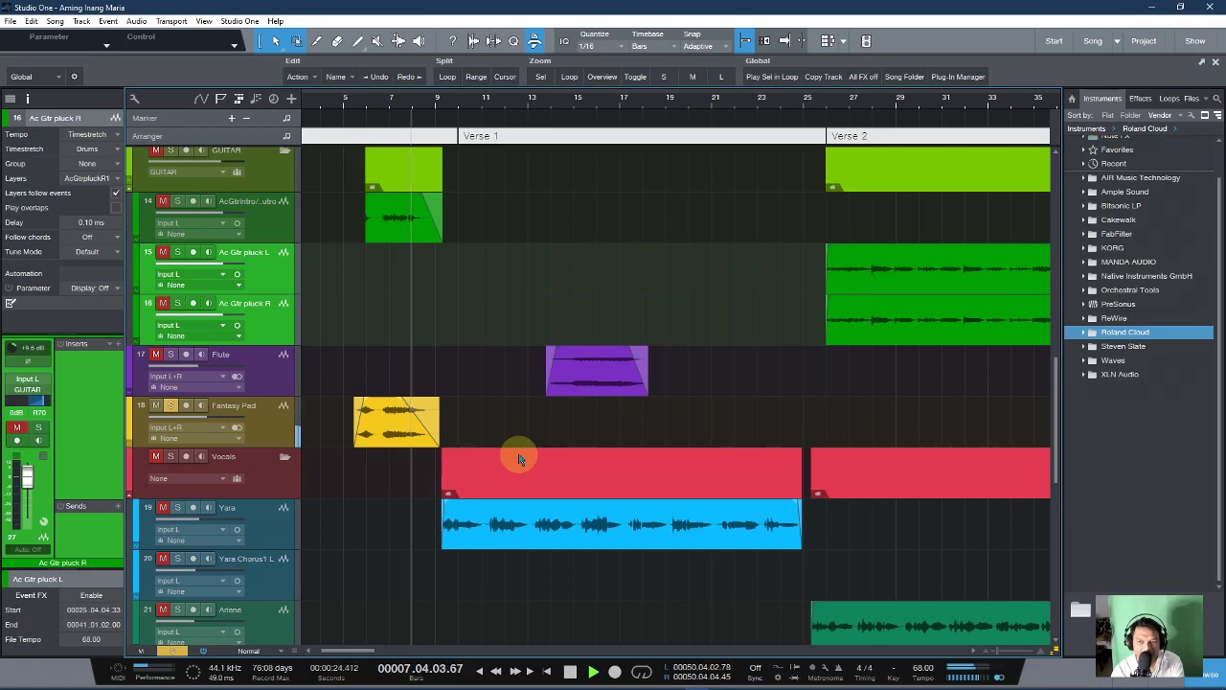
pyautogui.press('space')
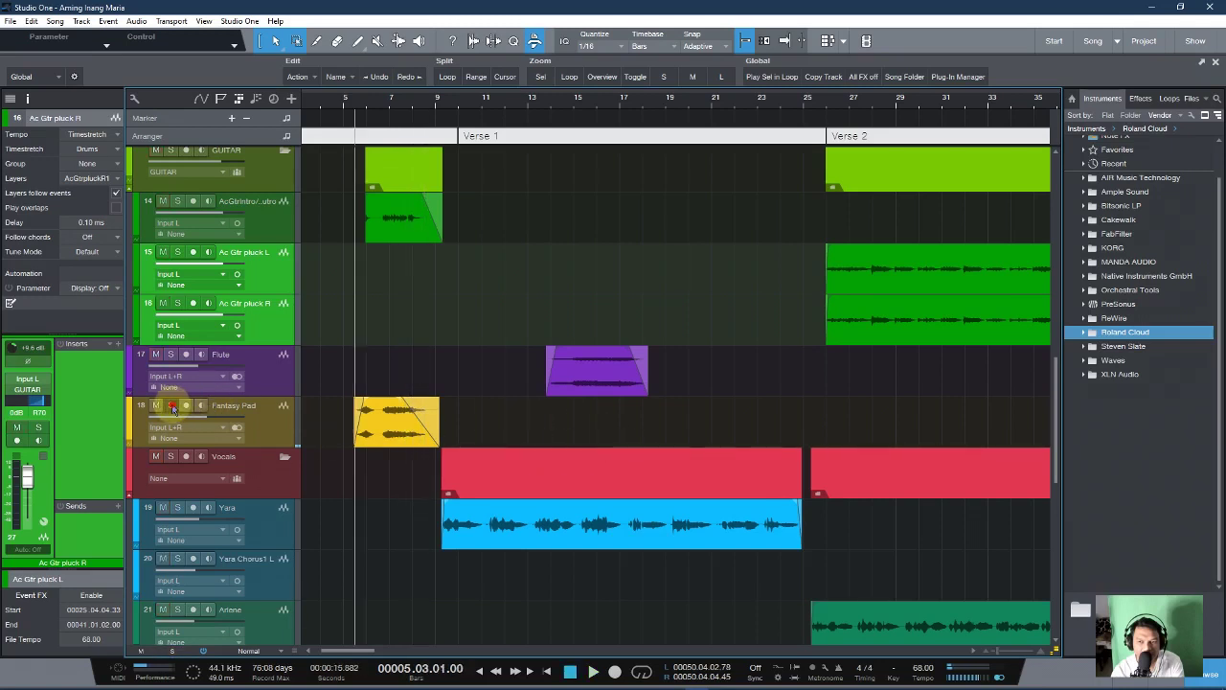
# Examine how the lead, chorus and refrain vocal tracks of the three singers are arranged across the whole song.
pyautogui.hscroll(2, 697, 449)
pyautogui.scroll(-5, 697, 448)
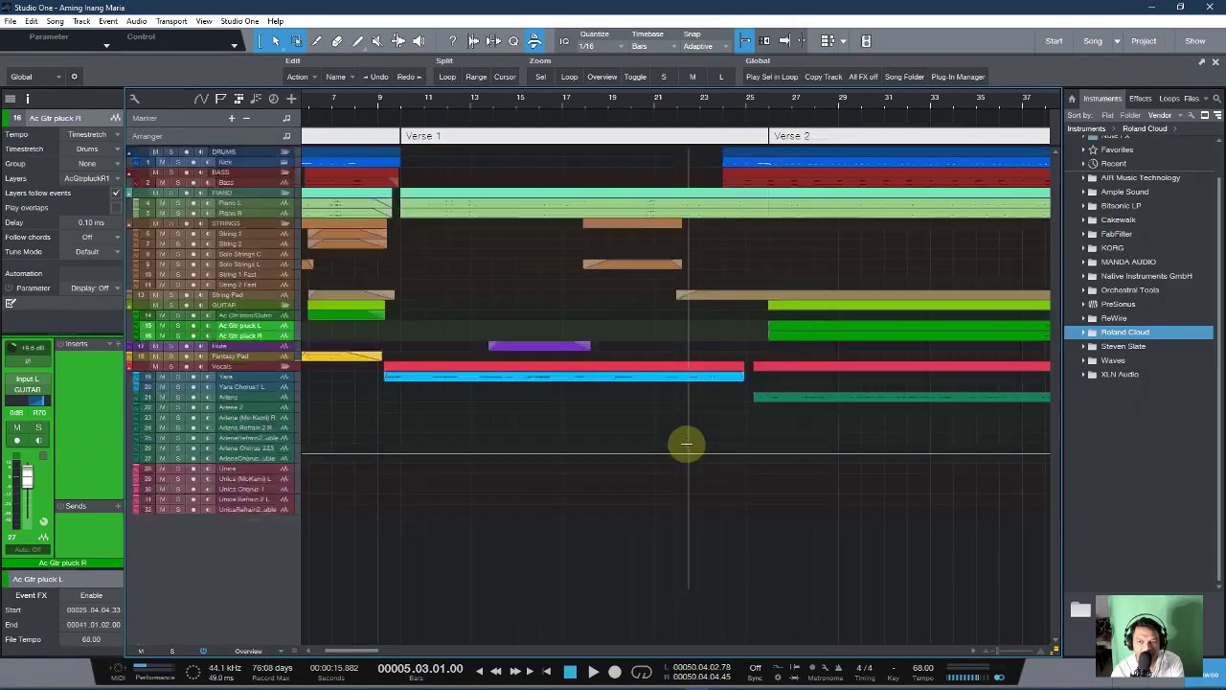
pyautogui.hscroll(-1, 629, 405)
pyautogui.scroll(-5, 375, 137)
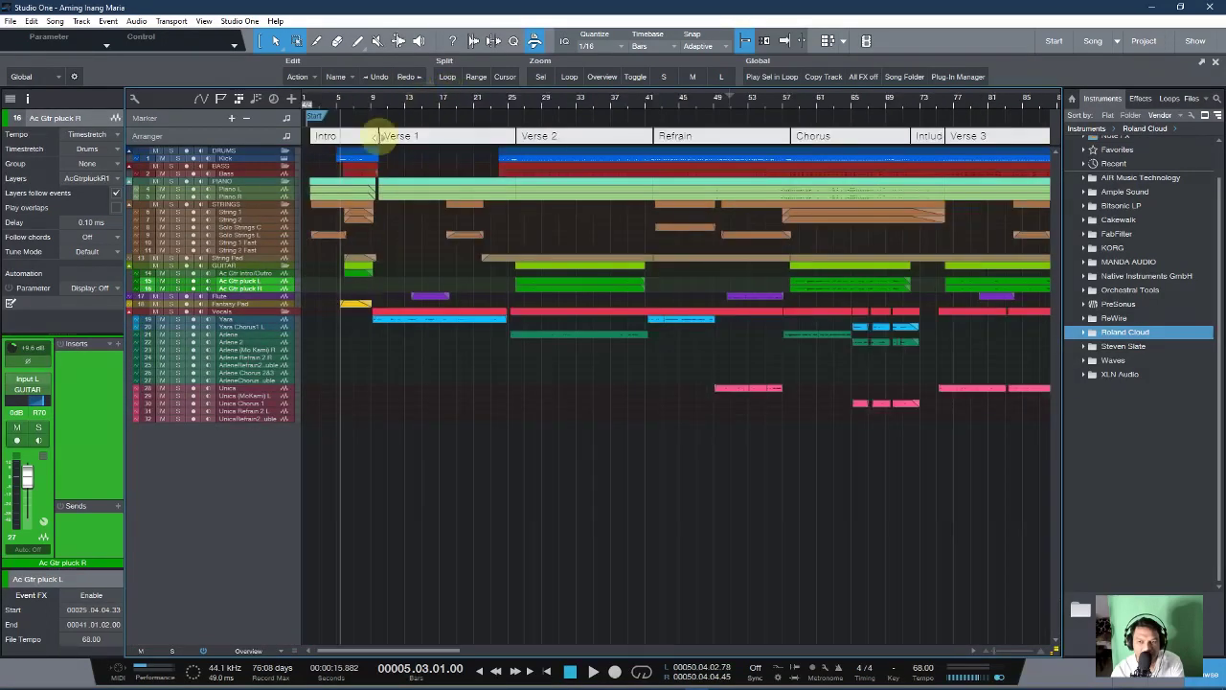
pyautogui.scroll(5, 427, 297)
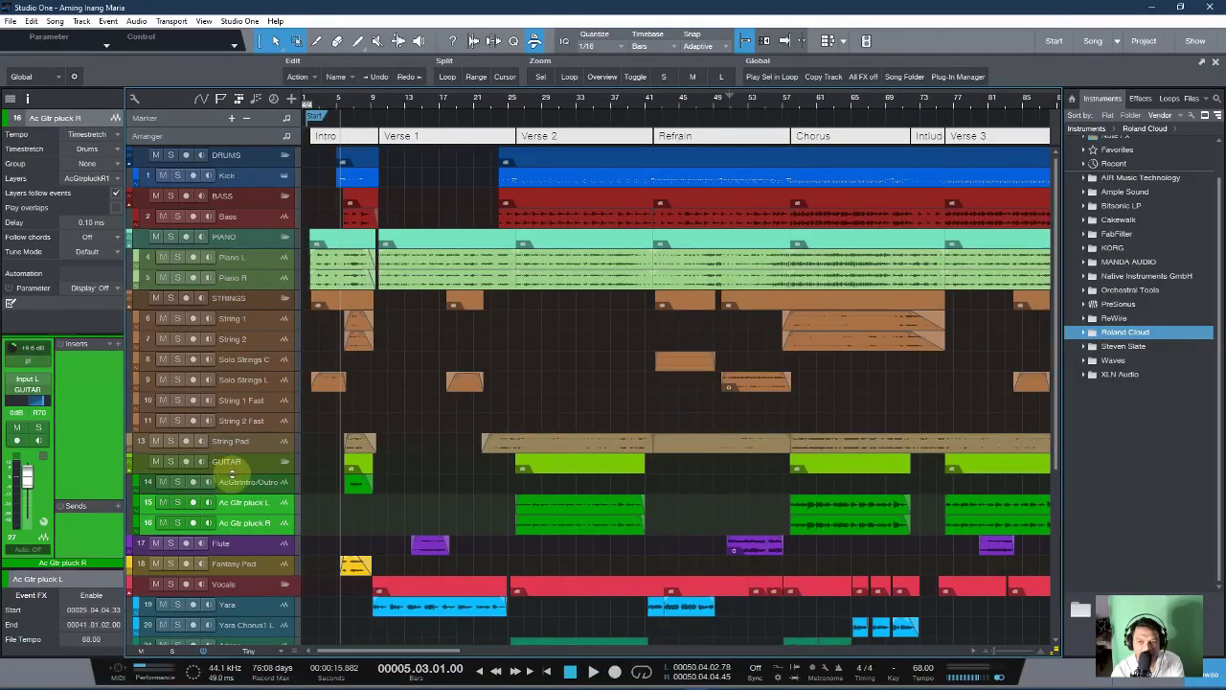
pyautogui.scroll(-1, 233, 490)
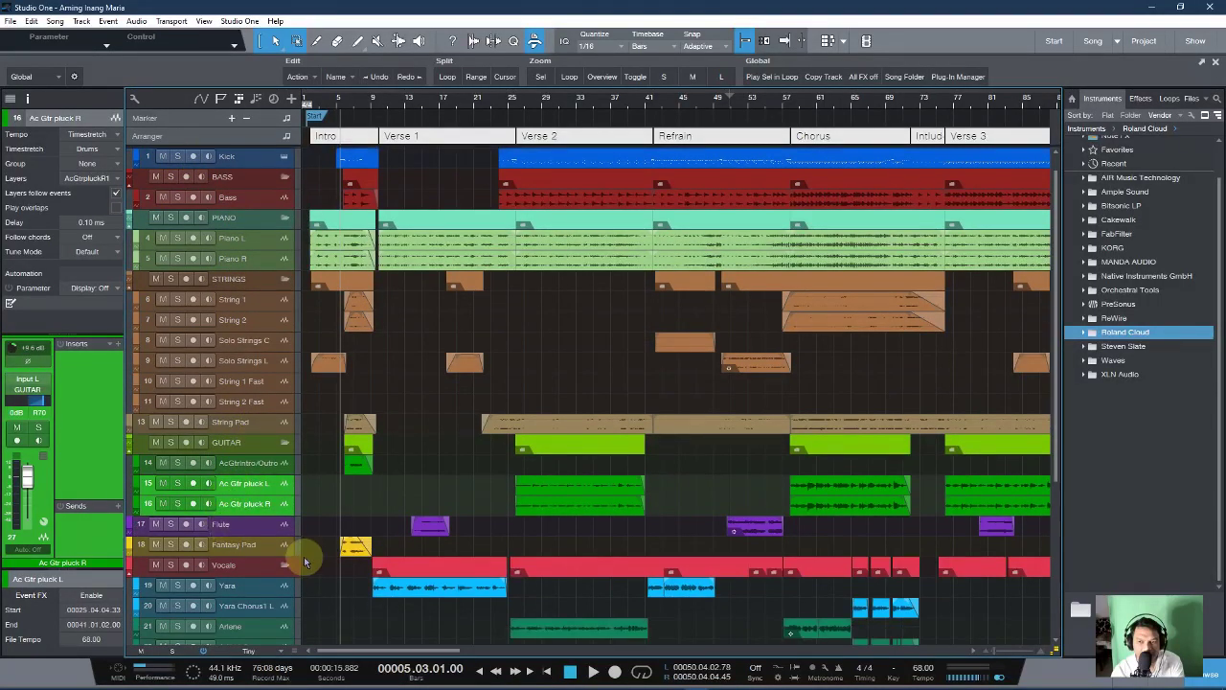
pyautogui.scroll(-12, 460, 517)
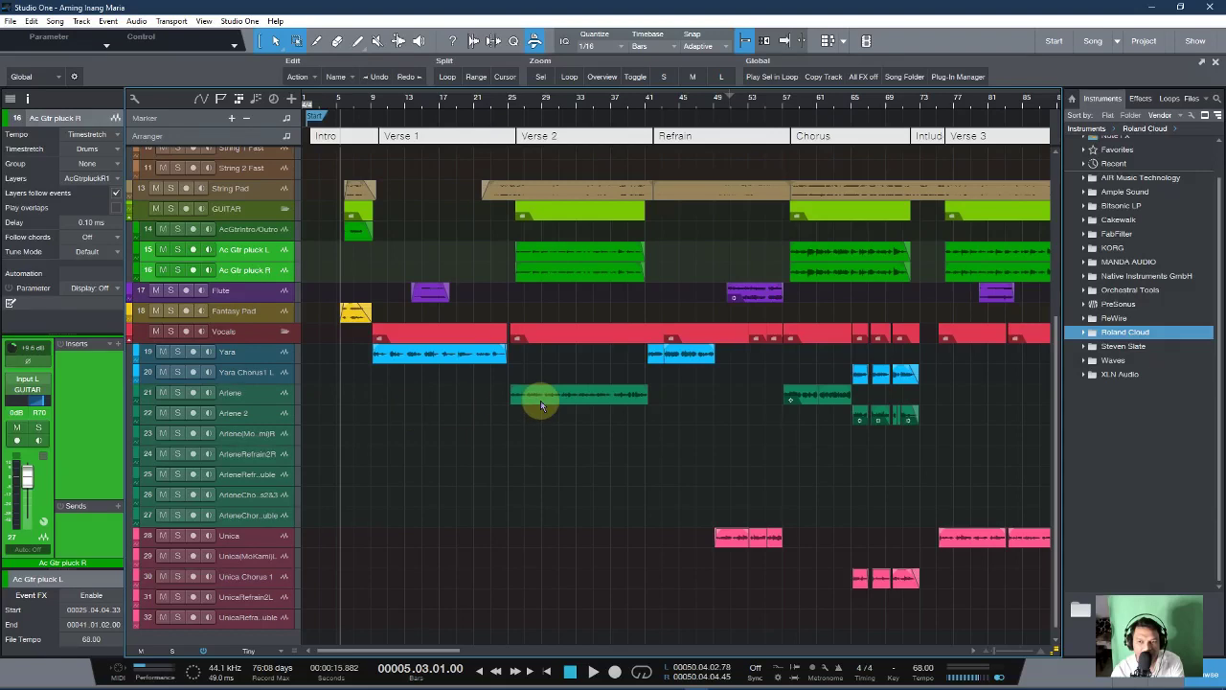
pyautogui.scroll(-1, 565, 401)
pyautogui.click(543, 78)
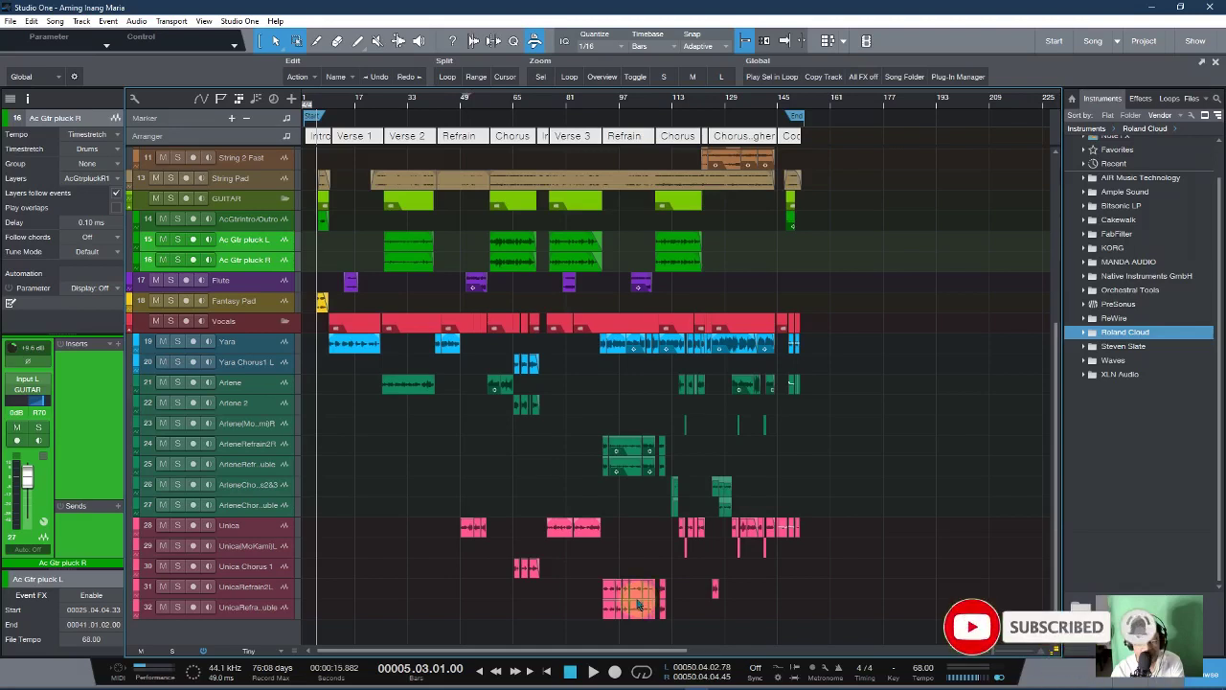
pyautogui.press('F4')
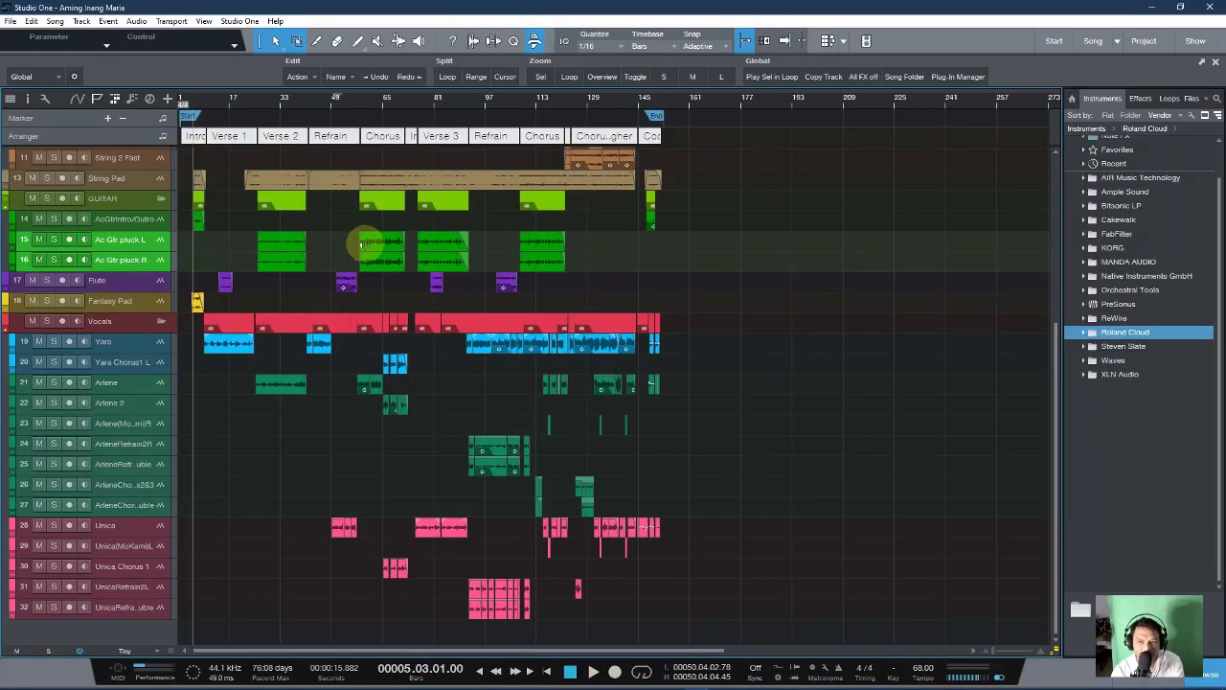
# Enlarge vocal track 19, zoom in on its events at the second Refrain, and display their gain envelope.
pyautogui.moveTo(363, 107); pyautogui.dragTo(486, 104)
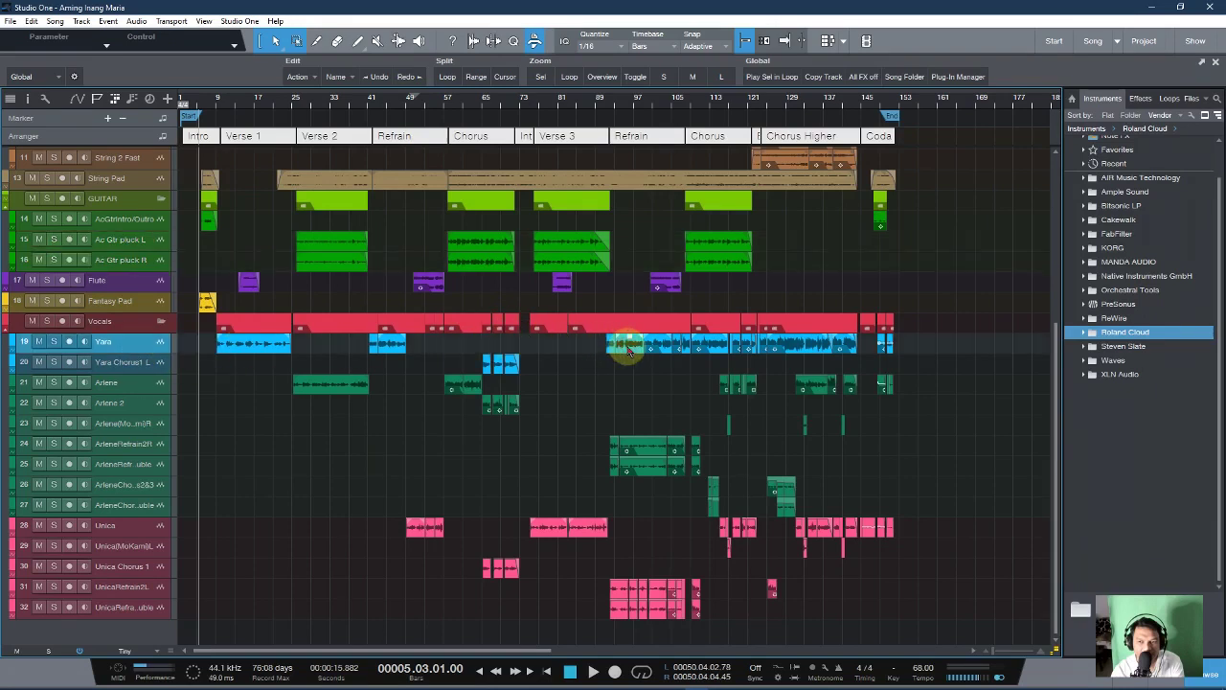
pyautogui.moveTo(118, 354); pyautogui.dragTo(123, 465)
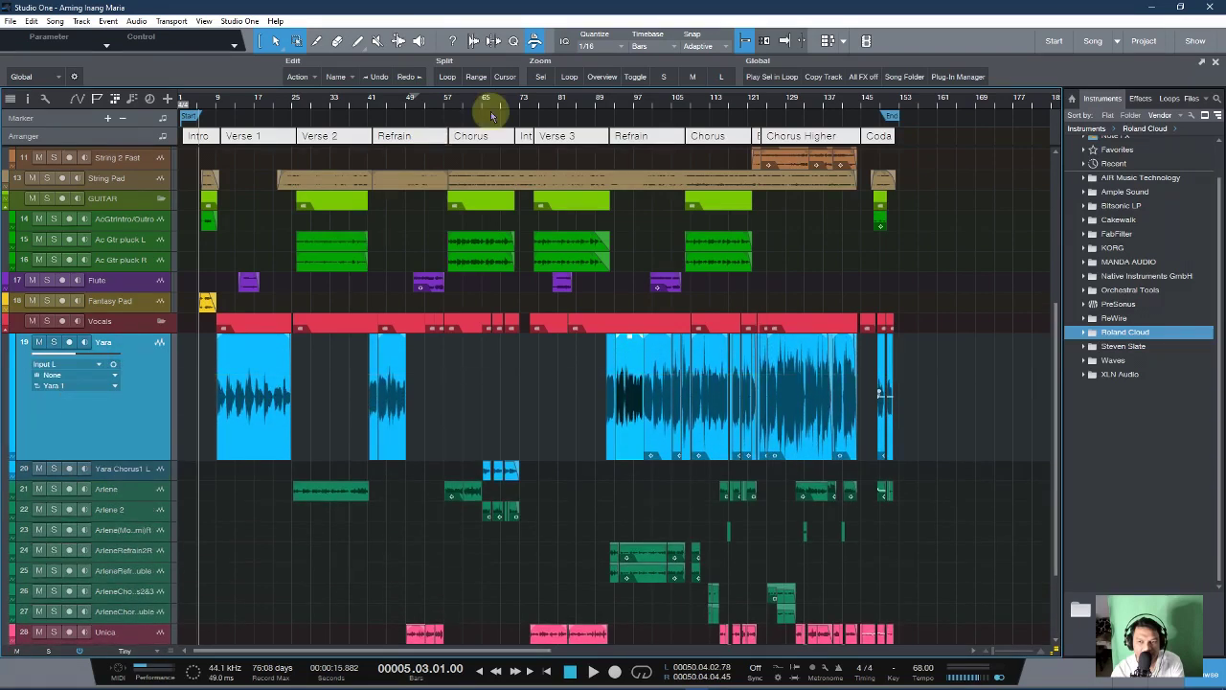
pyautogui.moveTo(582, 96); pyautogui.dragTo(239, 150)
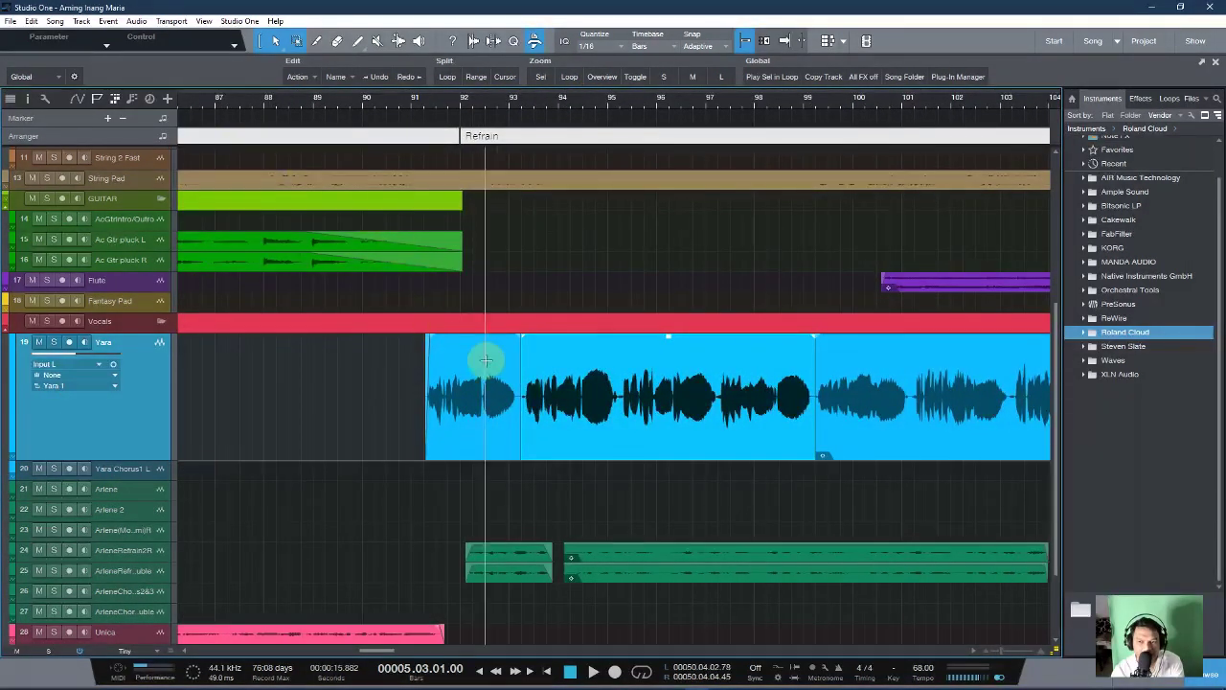
pyautogui.rightClick(595, 414)
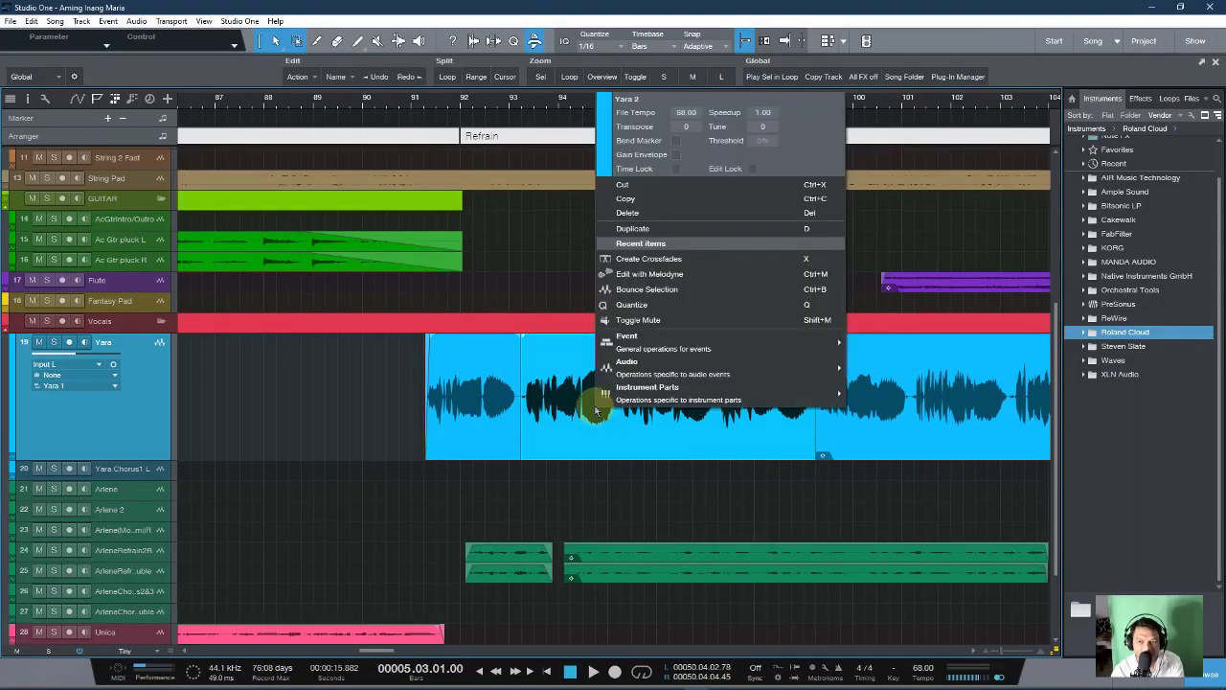
pyautogui.click(674, 159)
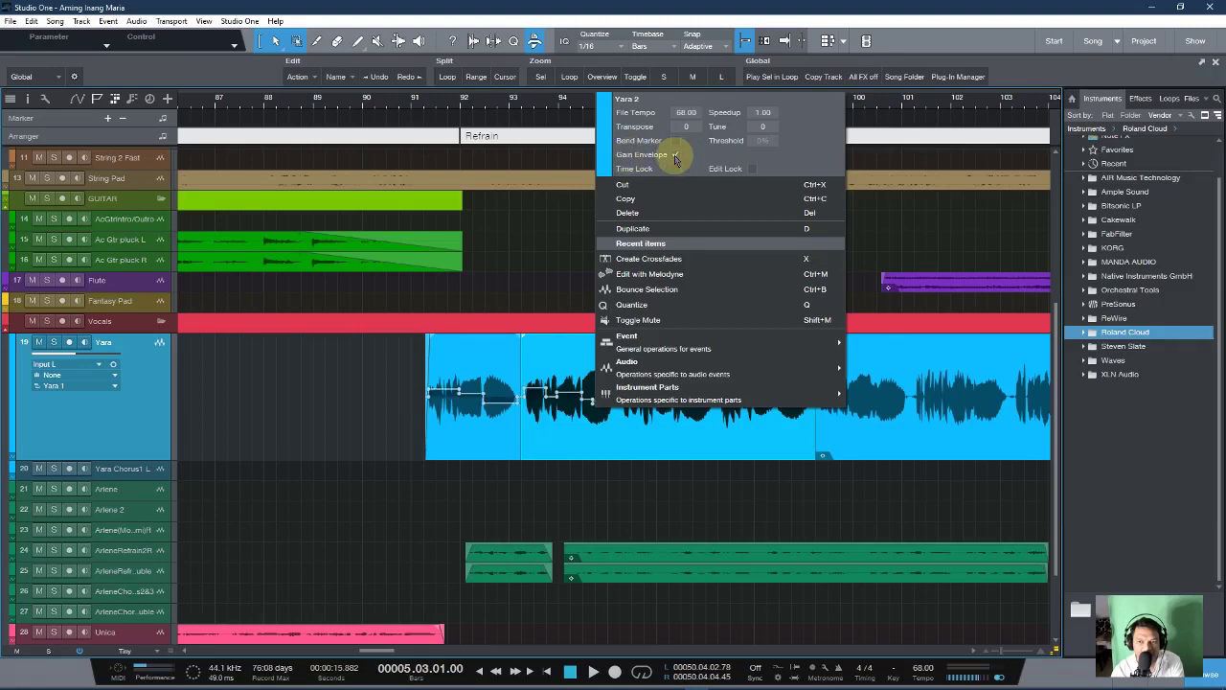
pyautogui.click(608, 437)
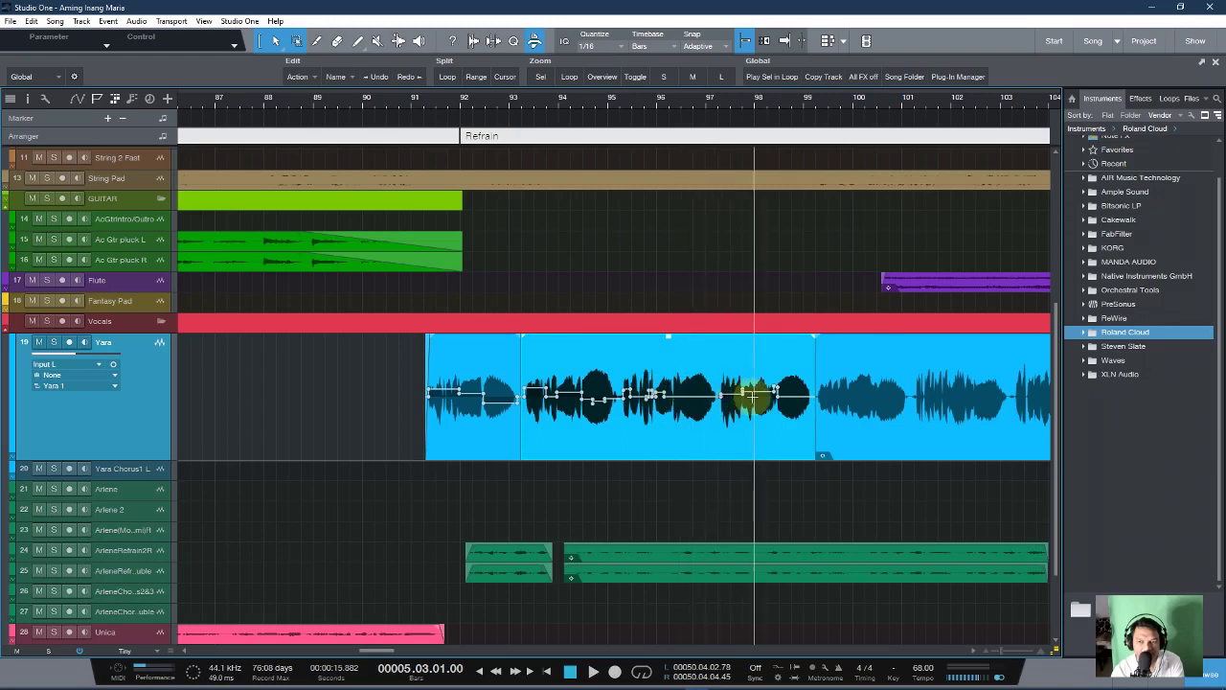
# Turn off the gain envelope on the vocal event of track 19 and deselect the event.
pyautogui.click(608, 418)
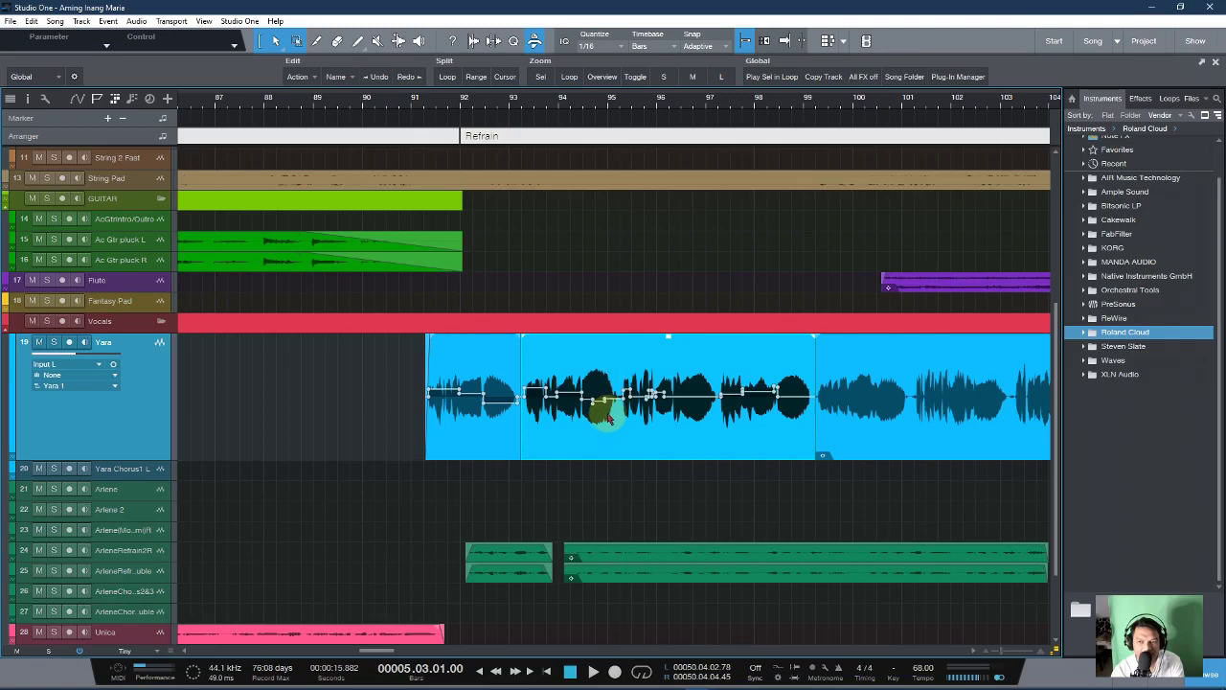
pyautogui.rightClick(604, 431)
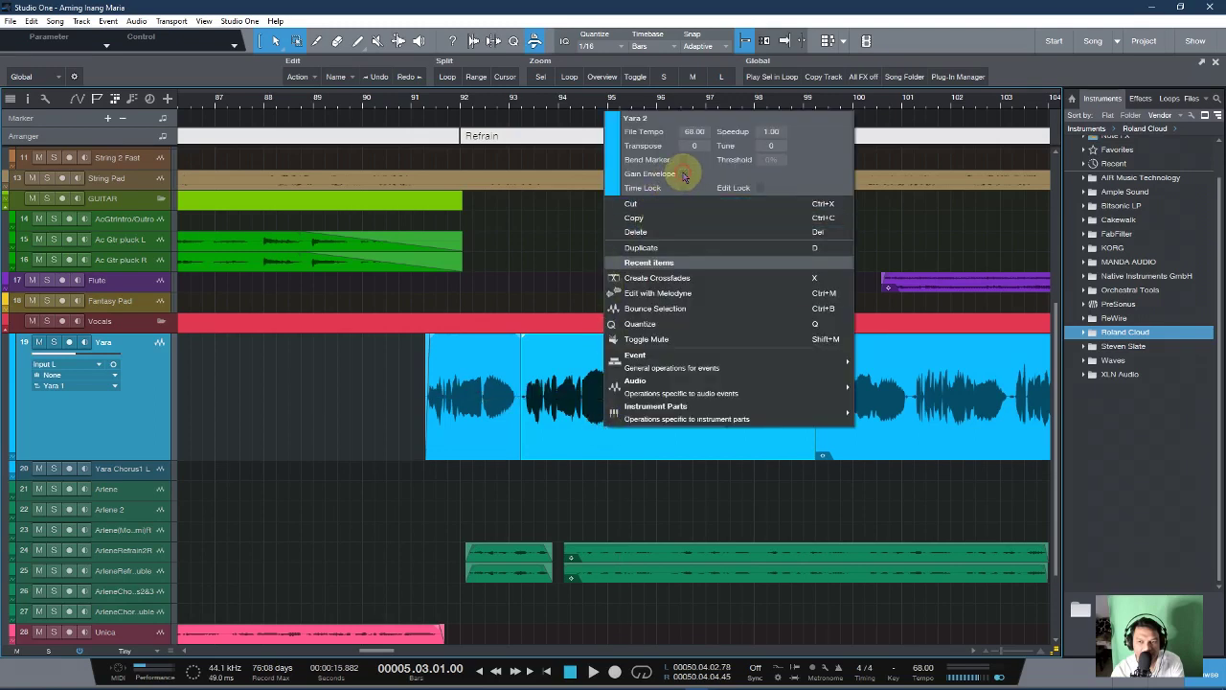
pyautogui.click(390, 466)
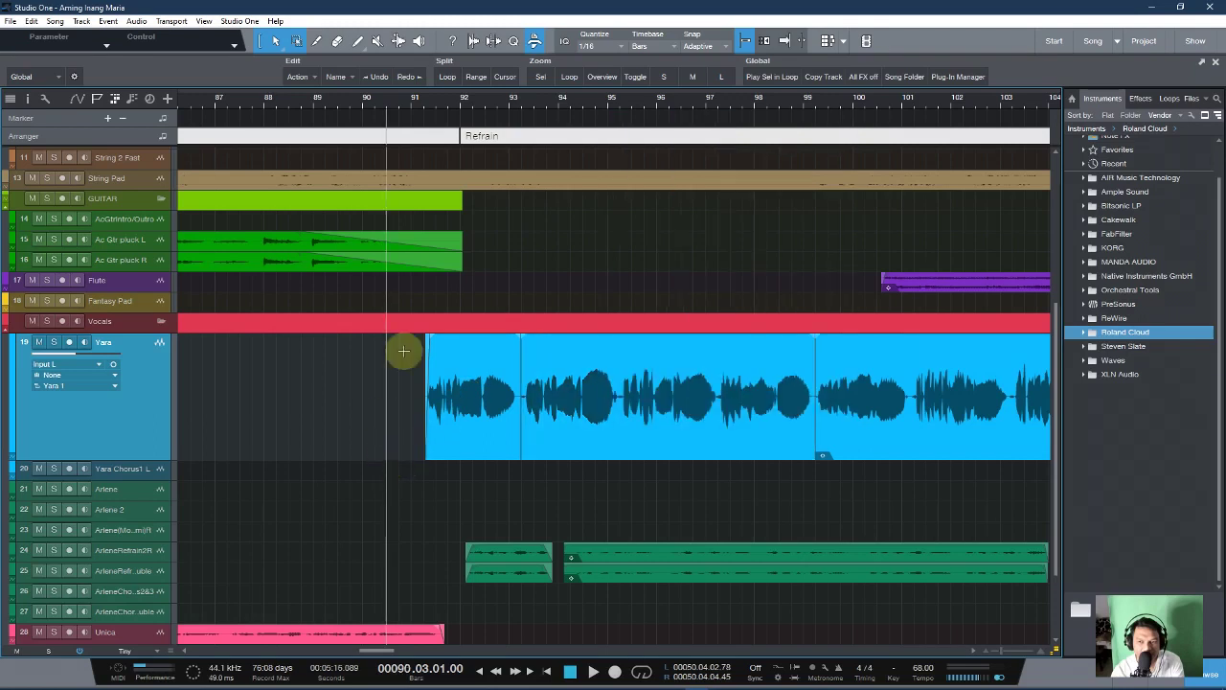
# Return to the full arrangement and reduce vocal track 19 to a compact height like the other tracks.
pyautogui.click(540, 76)
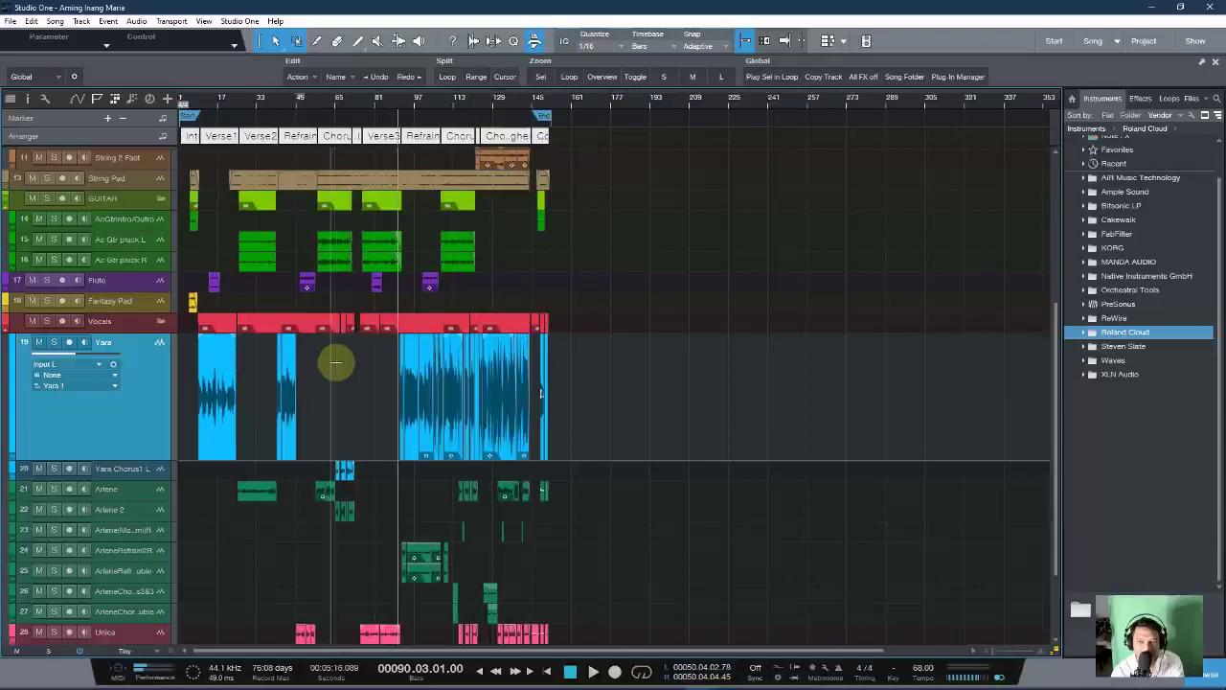
pyautogui.moveTo(433, 97); pyautogui.dragTo(608, 109)
pyautogui.hotkey('shift', 'w')
pyautogui.hotkey('shift', 'e')
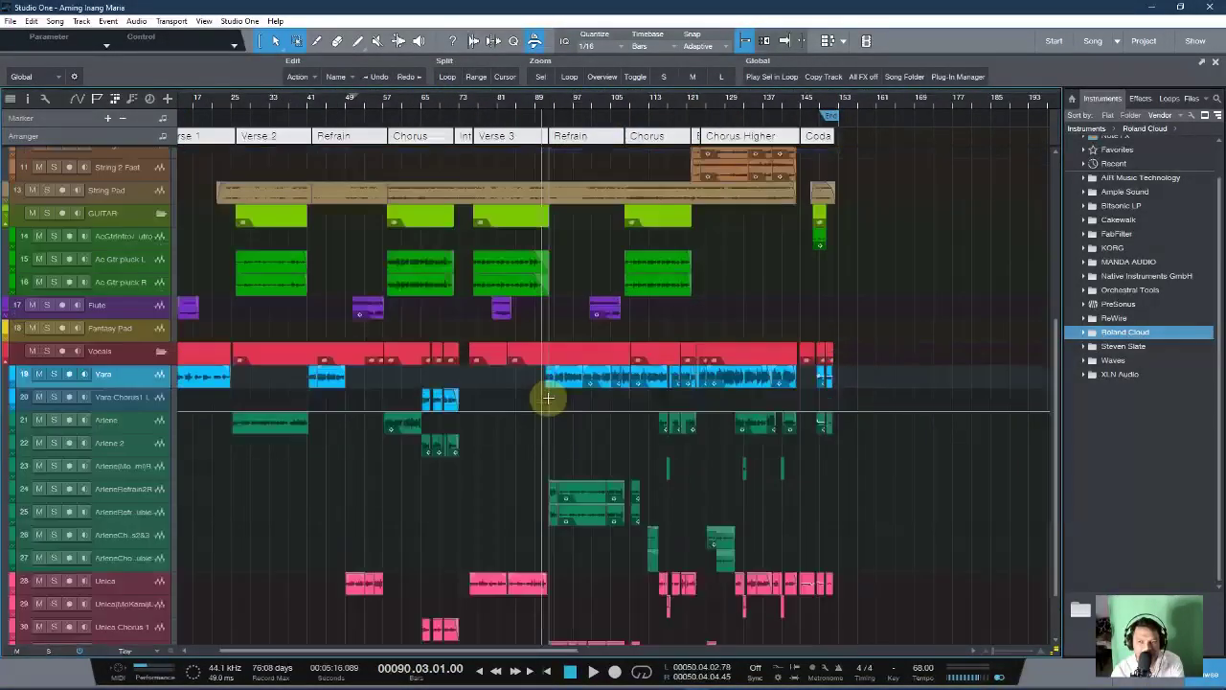
# Switch to the Aming Inang Maria 2.veg project in VEGAS Pro and look through its project media.
pyautogui.click(1153, 6)
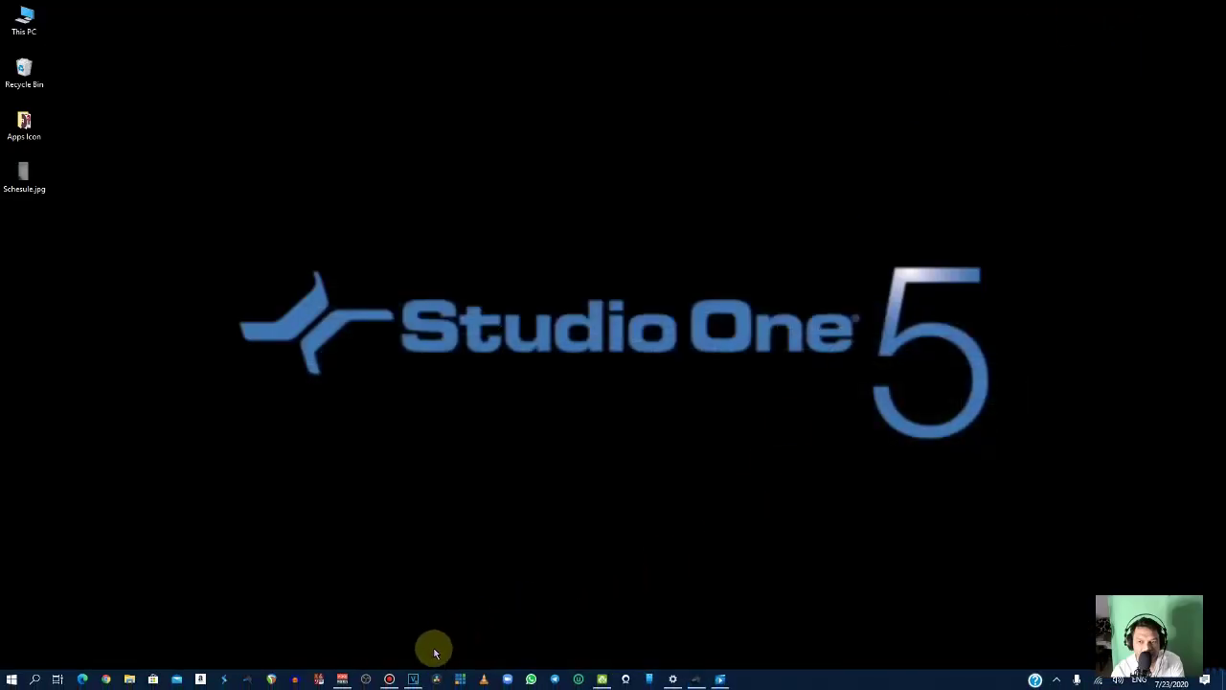
pyautogui.click(413, 679)
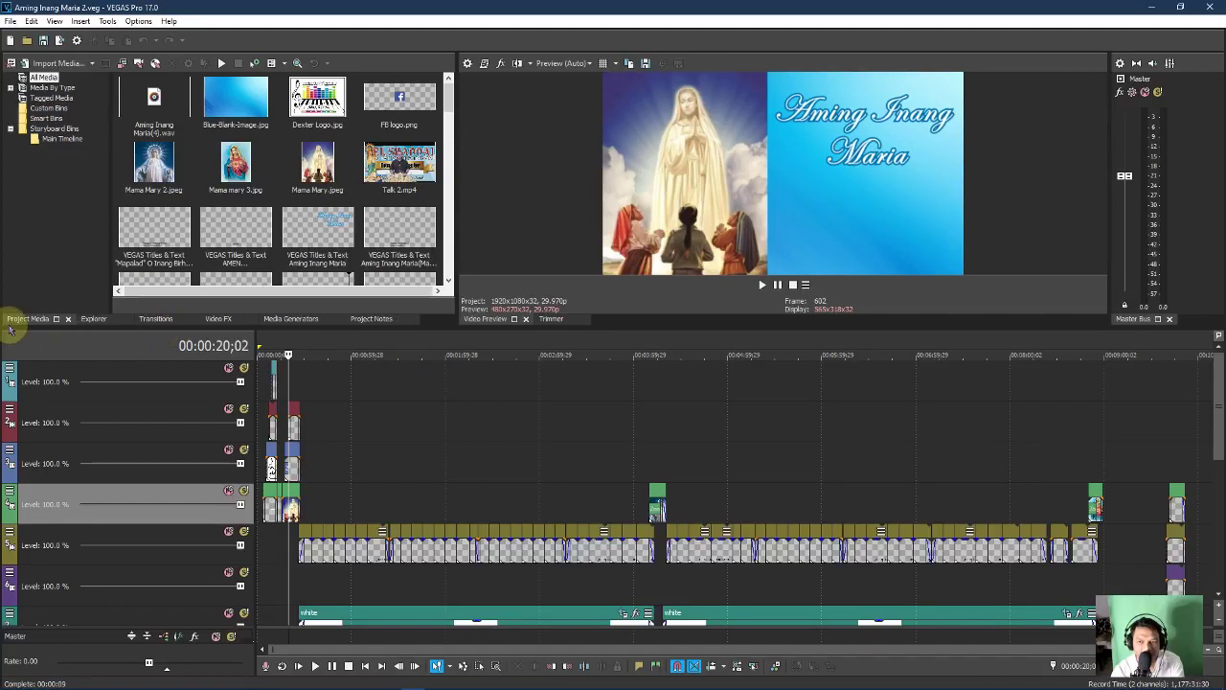
pyautogui.moveTo(451, 102); pyautogui.dragTo(449, 198)
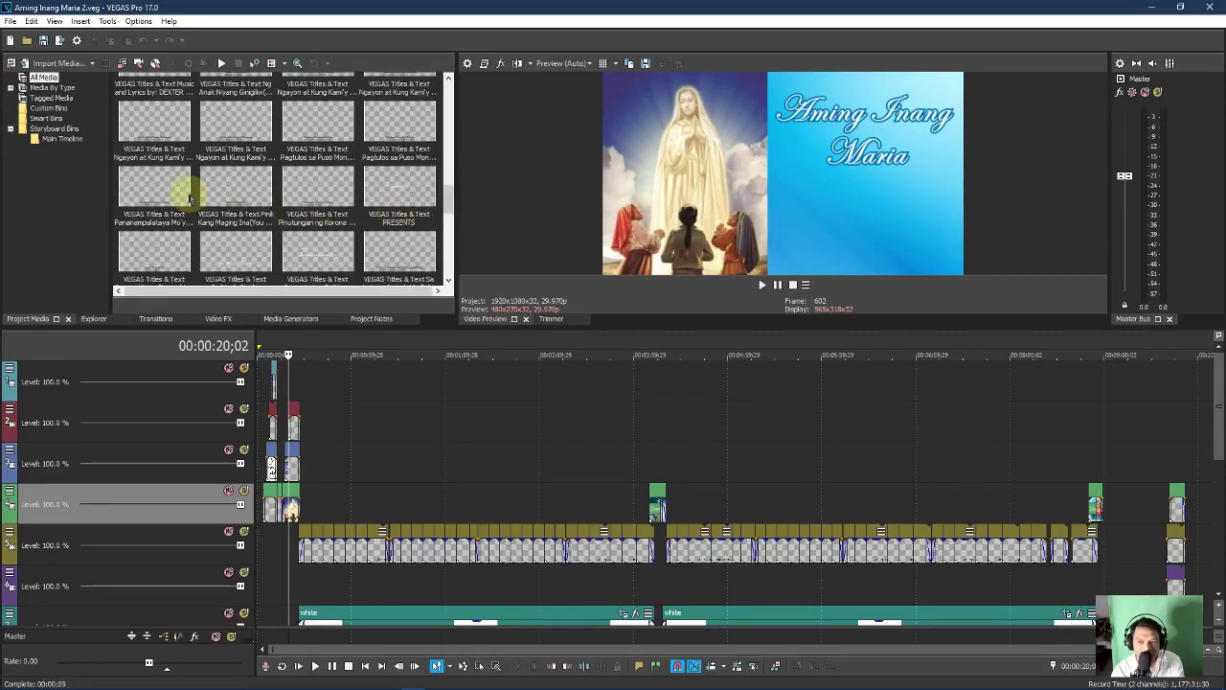
pyautogui.moveTo(450, 197); pyautogui.dragTo(450, 117)
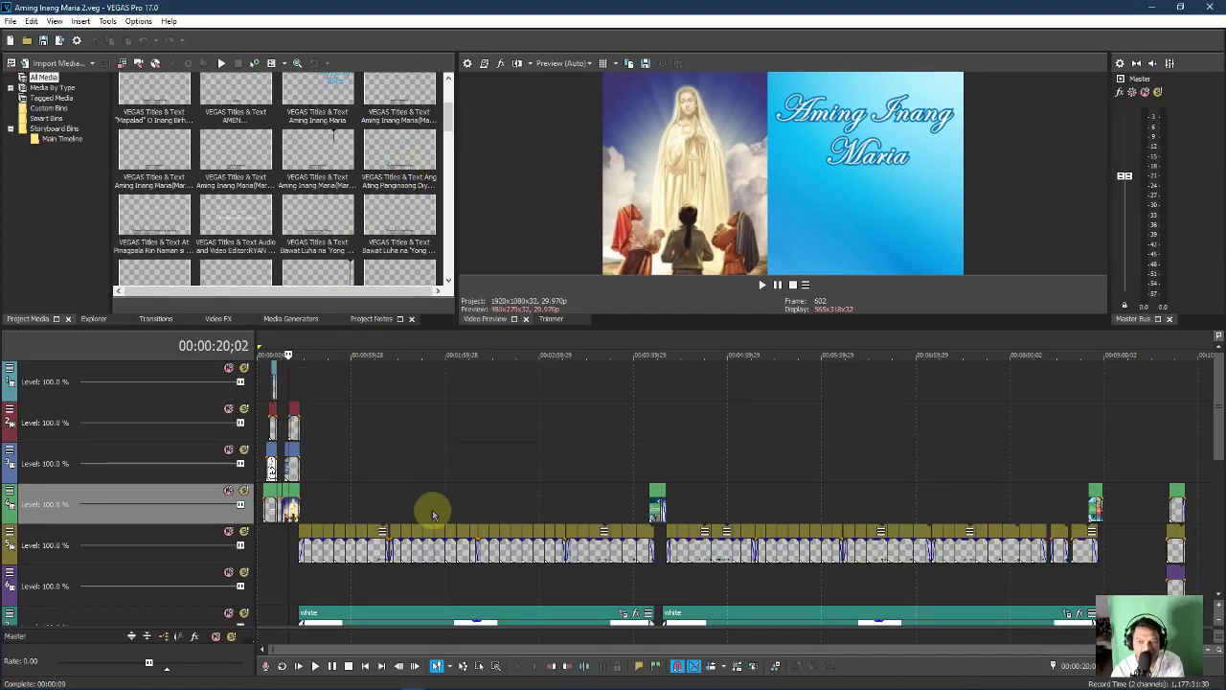
# Preview the opening of the video timeline: the channel logo, the title image, and the song title with credits.
pyautogui.scroll(-1, 771, 425)
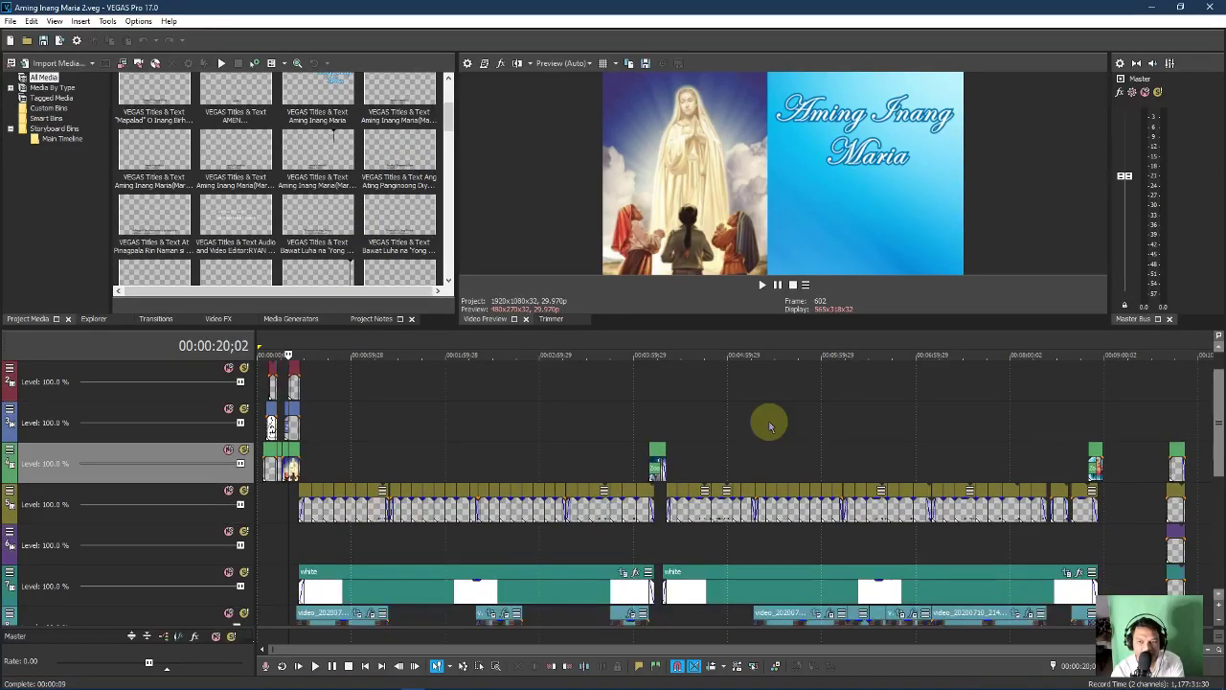
pyautogui.click(153, 374)
pyautogui.click(268, 353)
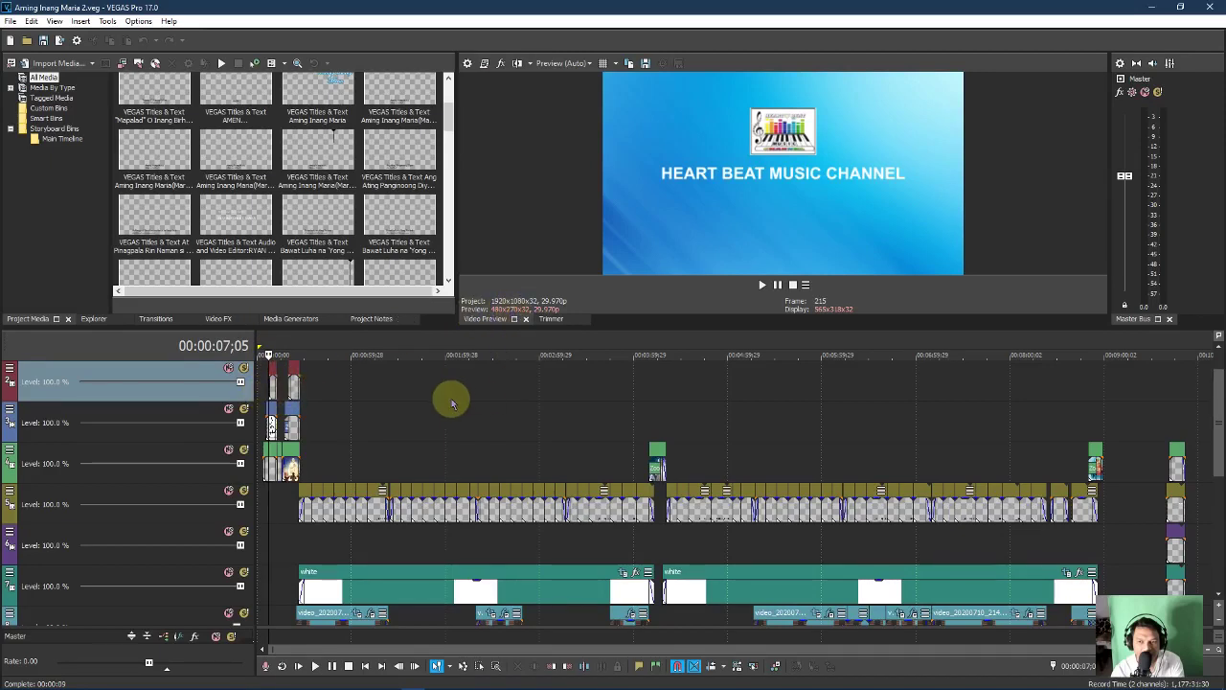
pyautogui.click(180, 433)
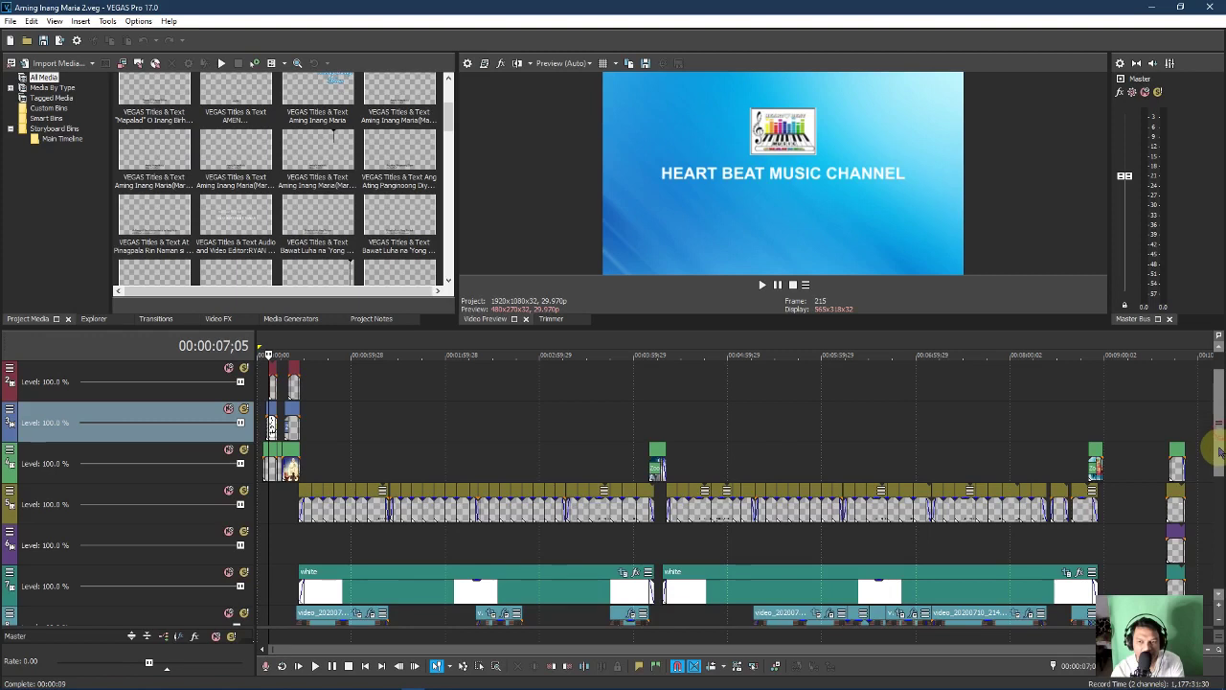
pyautogui.scroll(-1, 1219, 451)
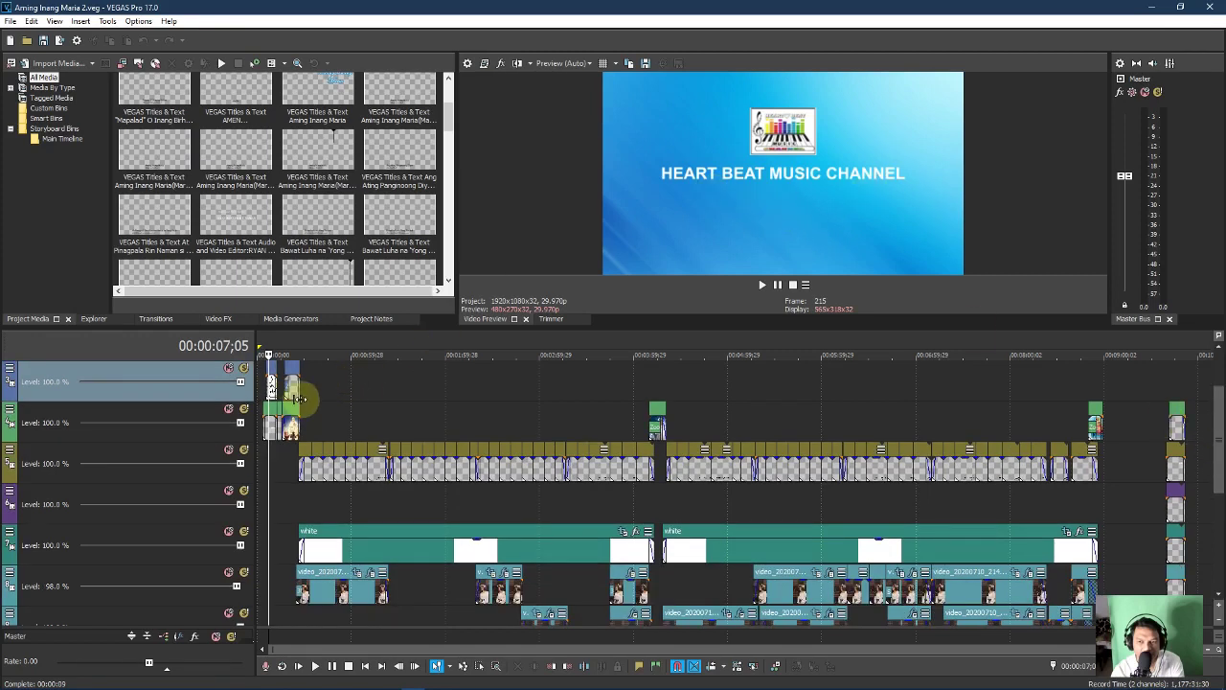
pyautogui.click(288, 428)
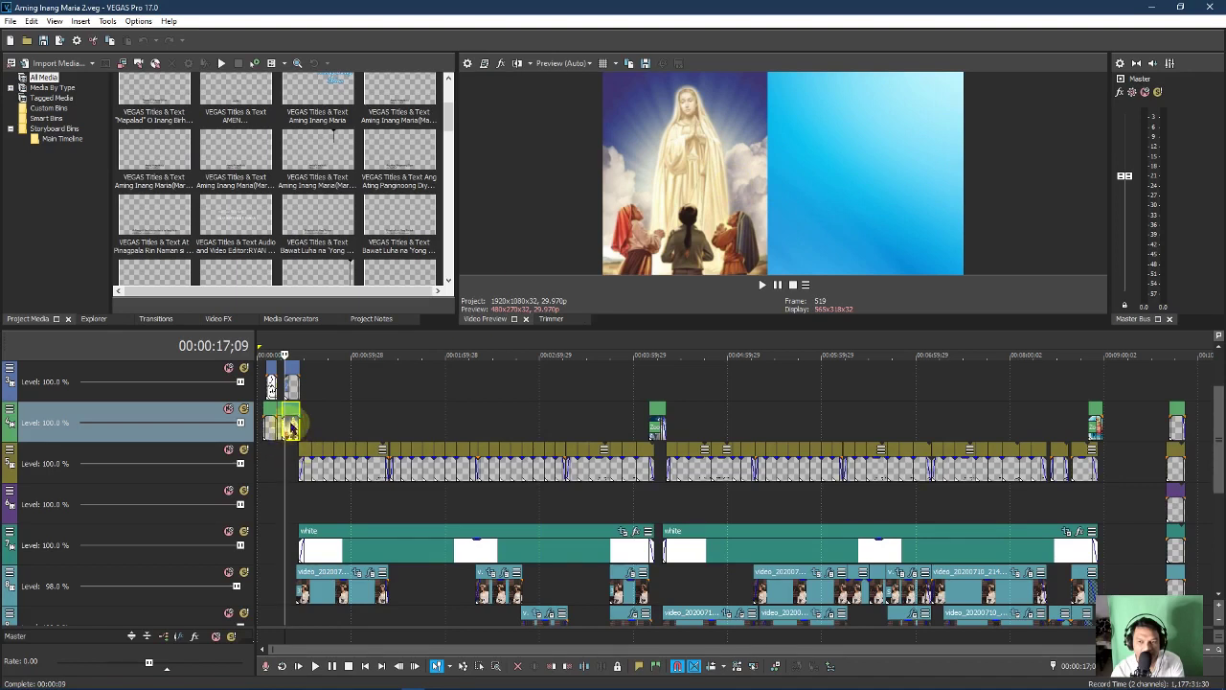
pyautogui.click(296, 383)
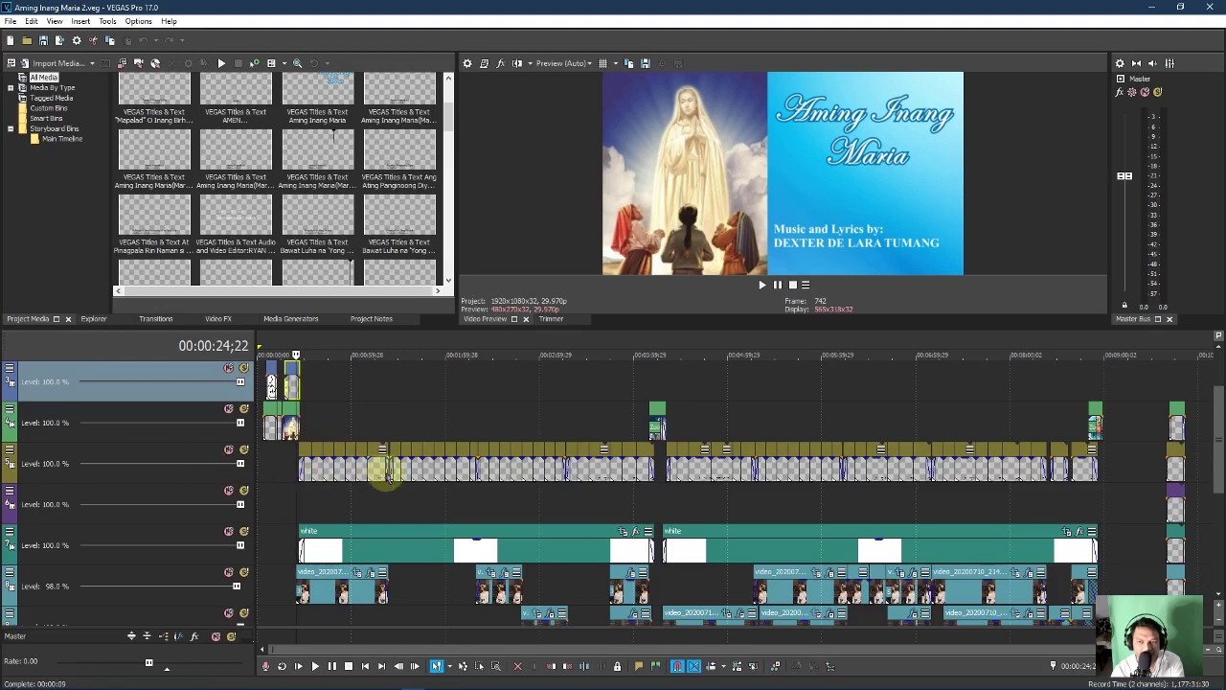
# Preview a lyric caption in the first verse and the image between the two song halves, and view the singers' video tracks.
pyautogui.click(363, 477)
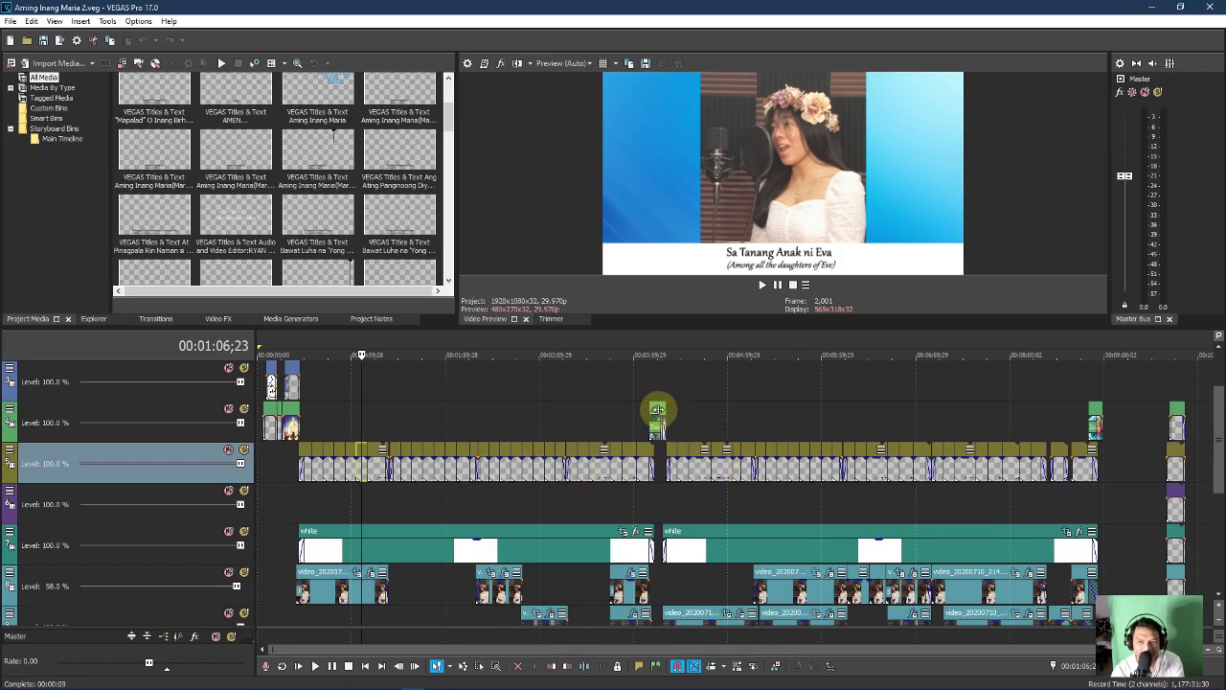
pyautogui.click(657, 409)
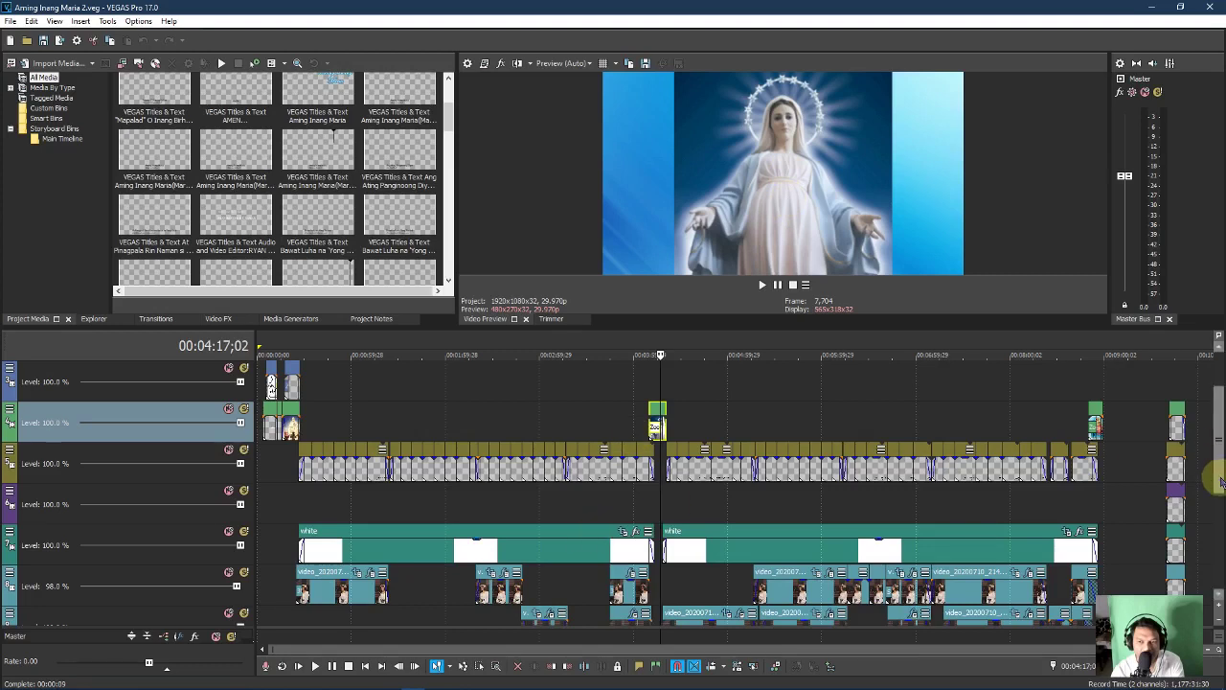
pyautogui.scroll(-2, 1211, 588)
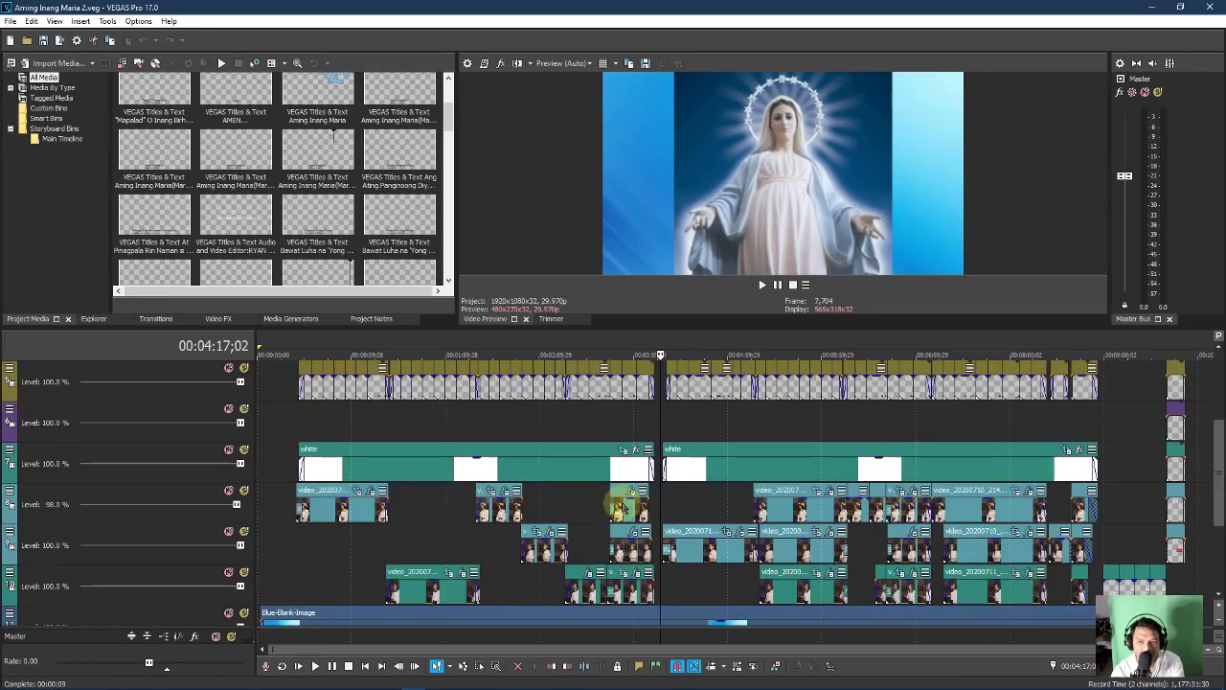
# Preview the white caption bar, a solo clip of each singer, and the section with all three singers side by side.
pyautogui.click(328, 471)
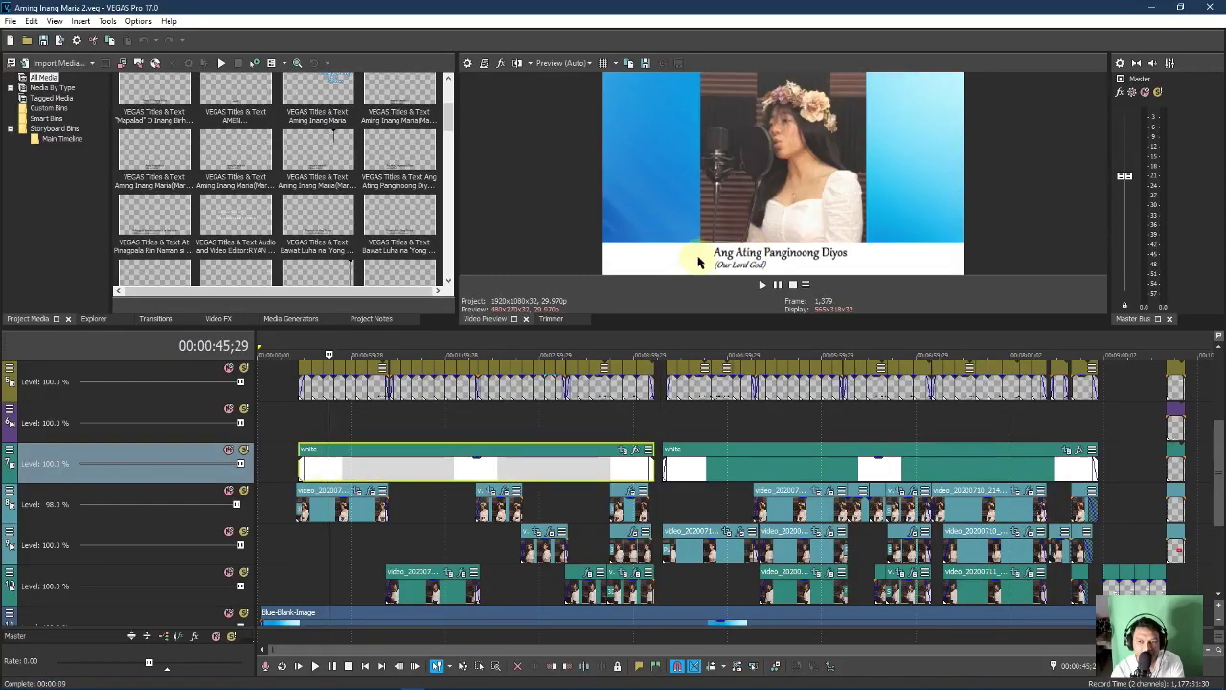
pyautogui.click(105, 520)
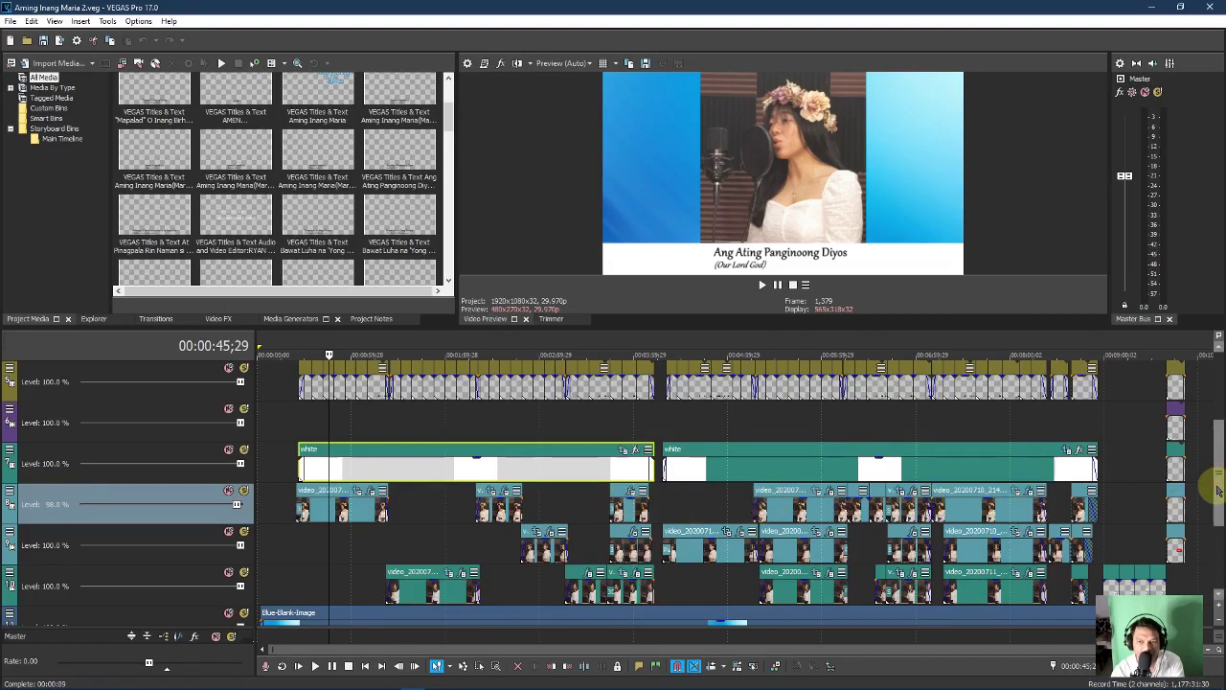
pyautogui.scroll(-1, 1219, 490)
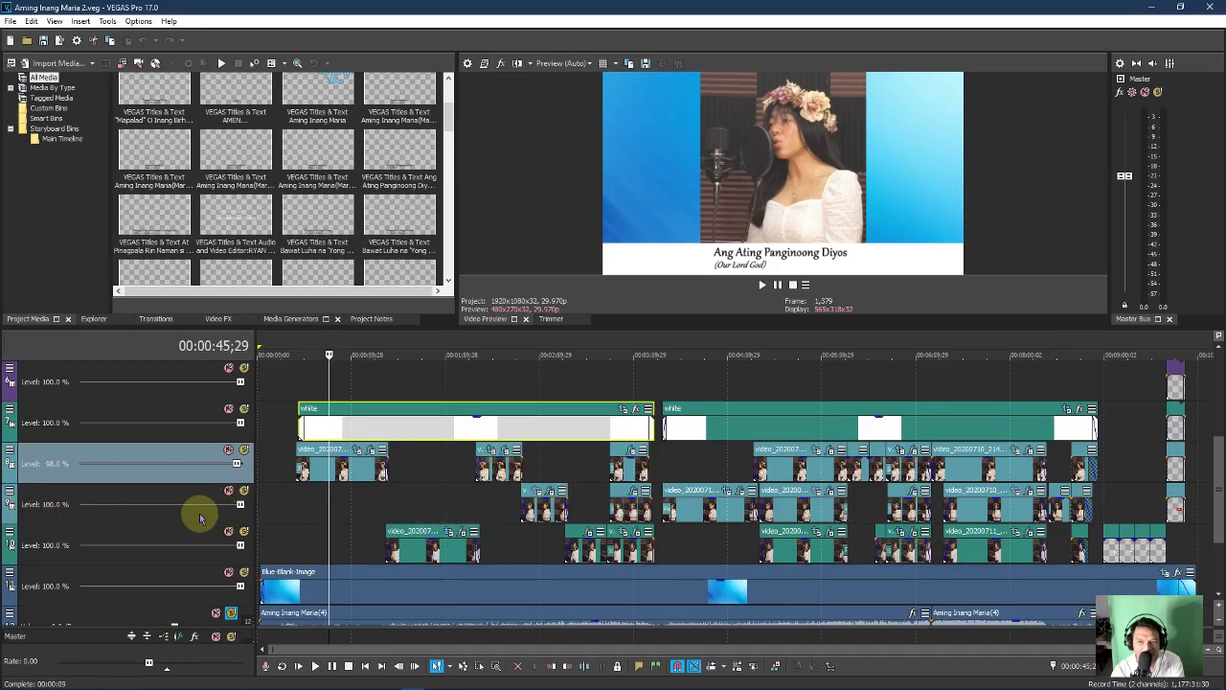
pyautogui.click(544, 505)
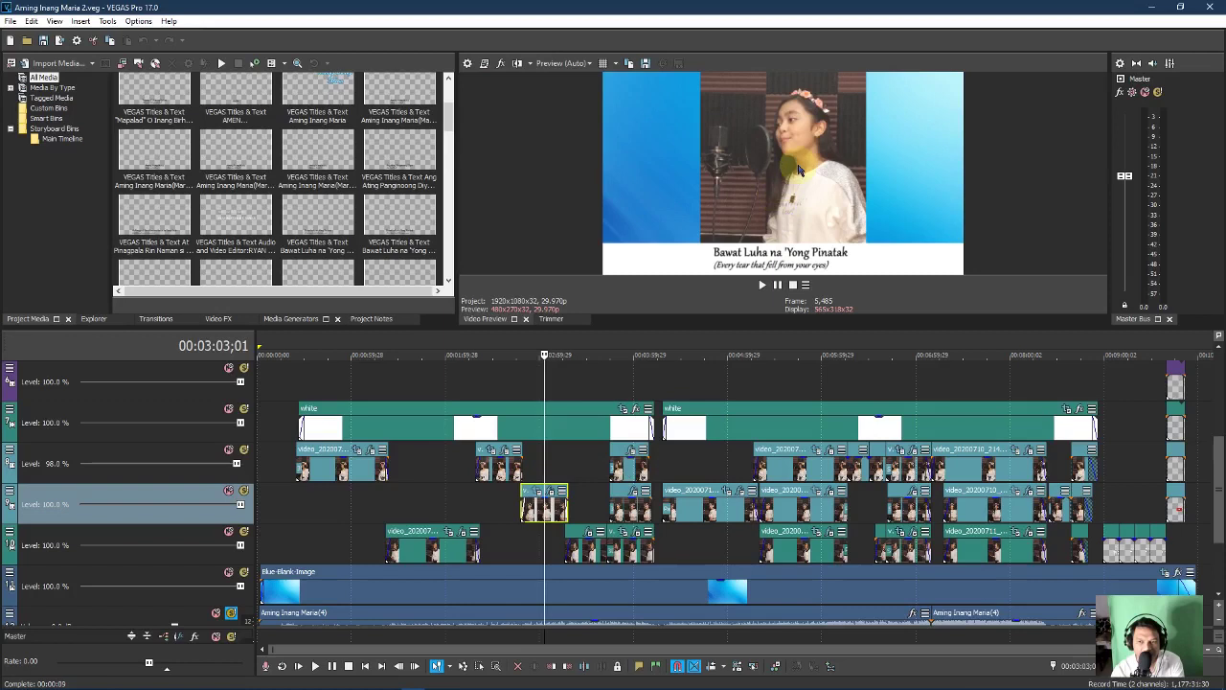
pyautogui.click(88, 556)
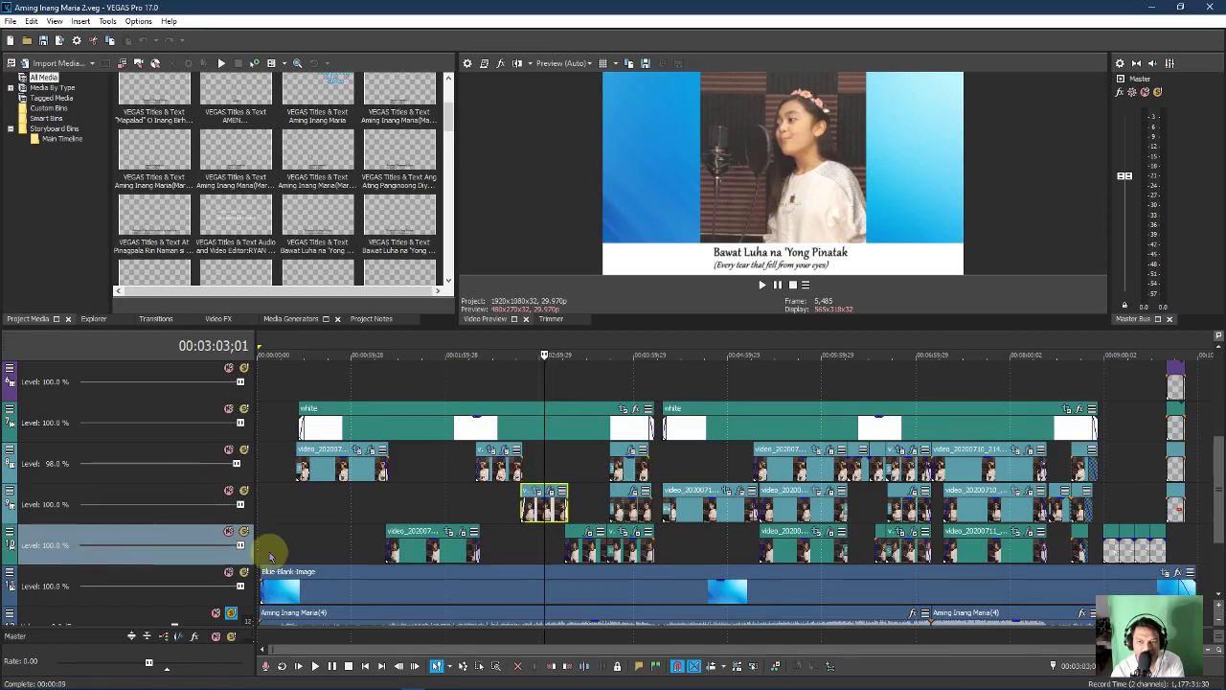
pyautogui.click(441, 552)
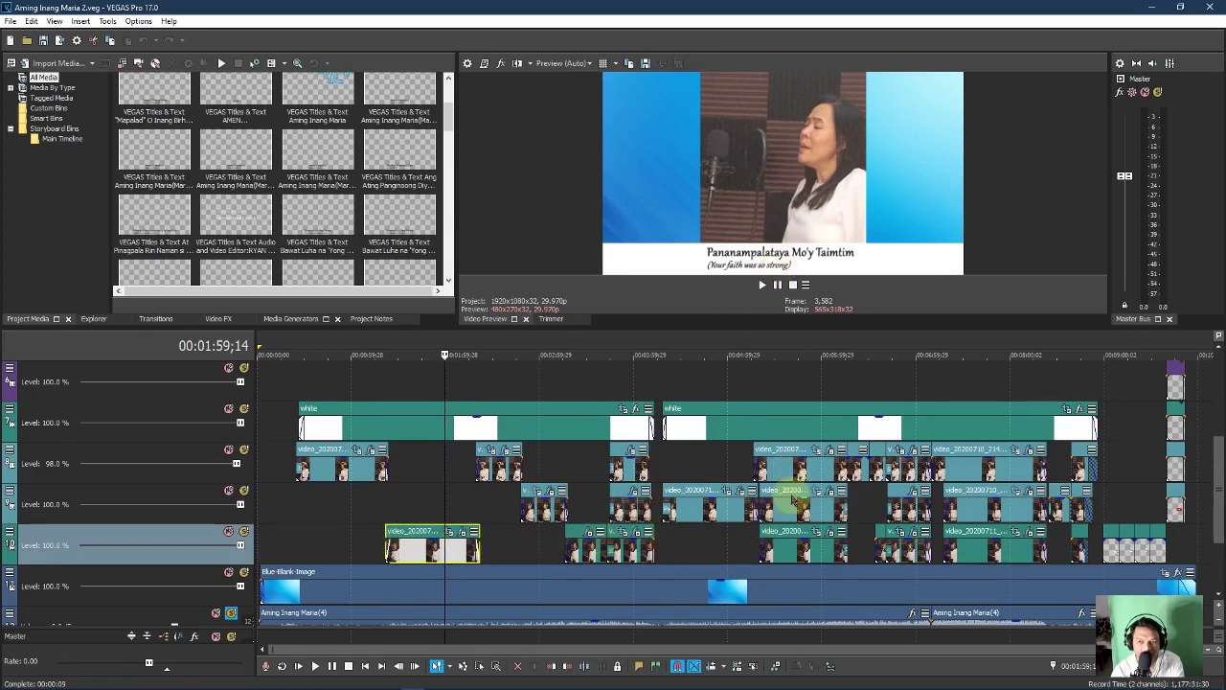
pyautogui.click(787, 461)
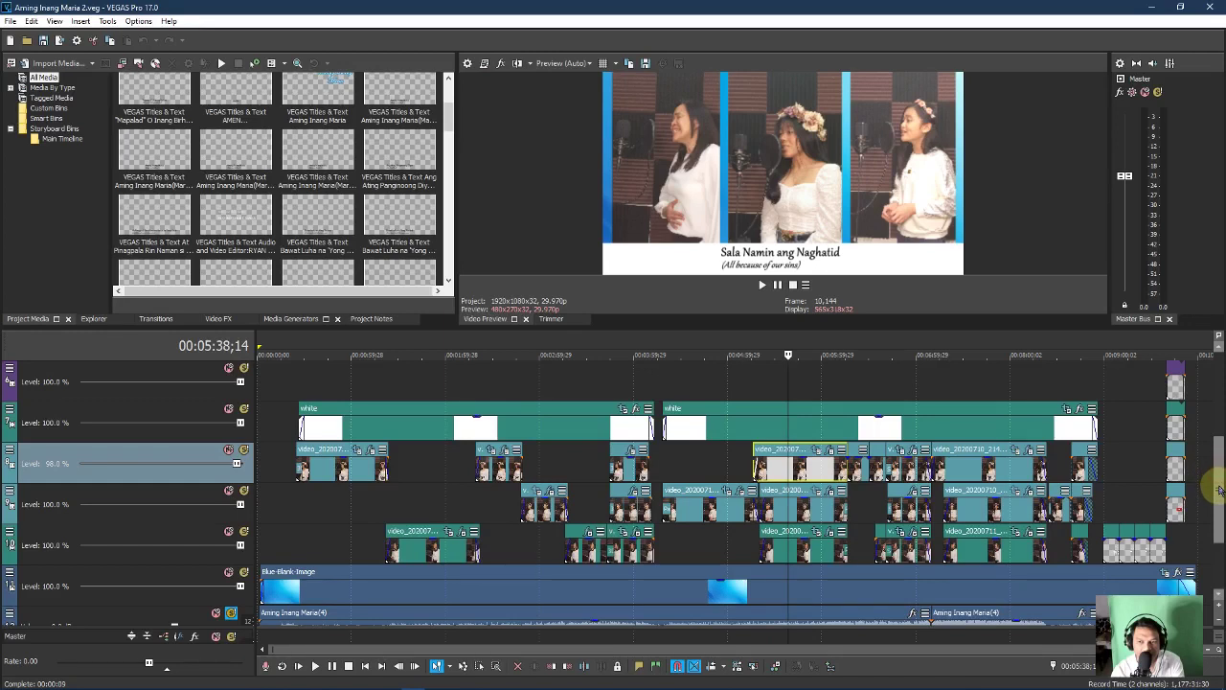
# Preview the Blue-Blank-Image background near the start of the video and view the Aming Inang Maria(4) audio track beneath it.
pyautogui.scroll(-1, 1218, 490)
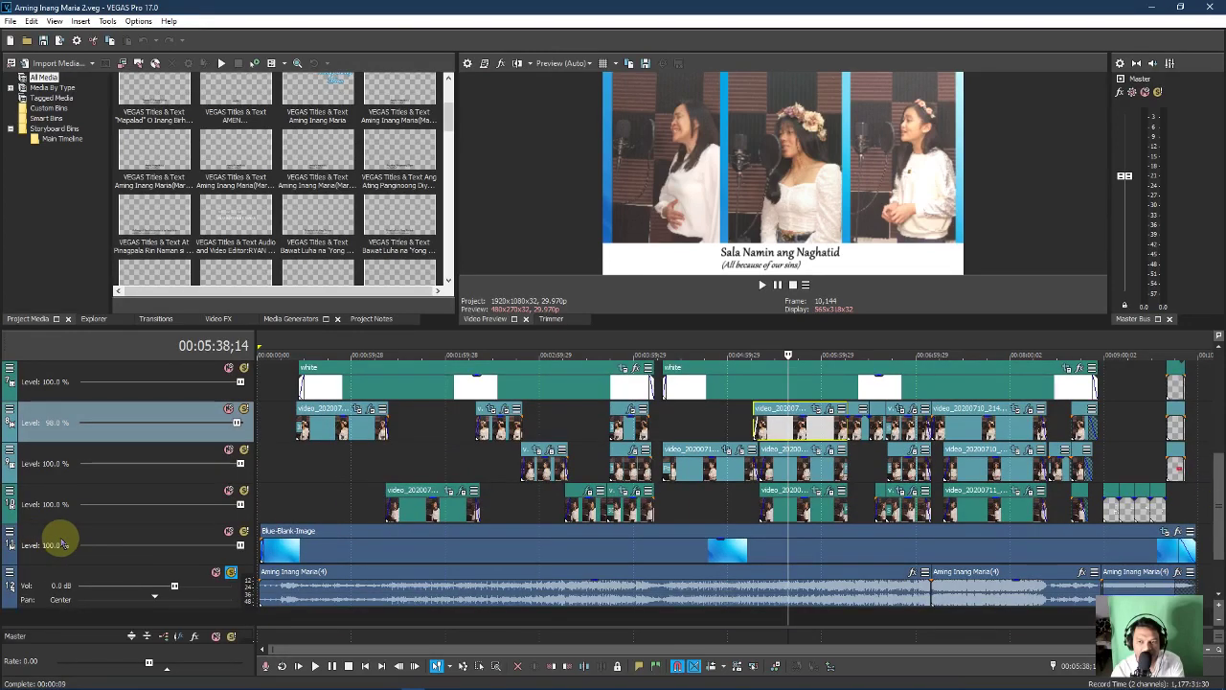
pyautogui.click(59, 543)
pyautogui.click(419, 554)
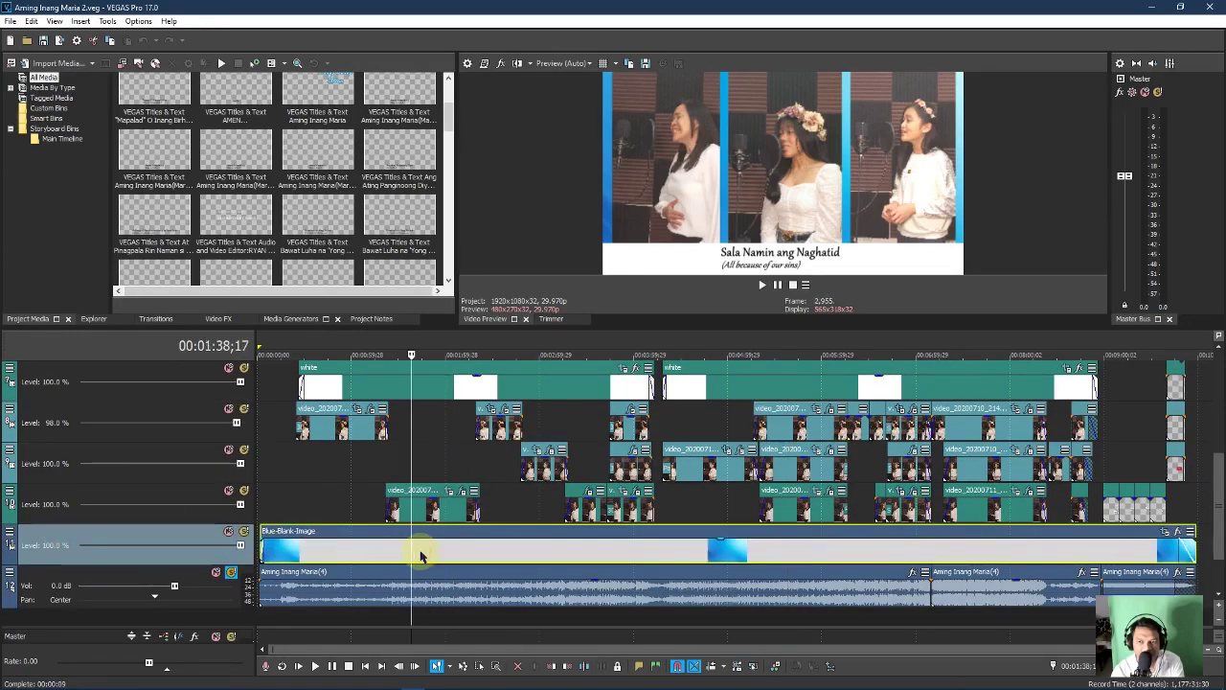
pyautogui.click(276, 548)
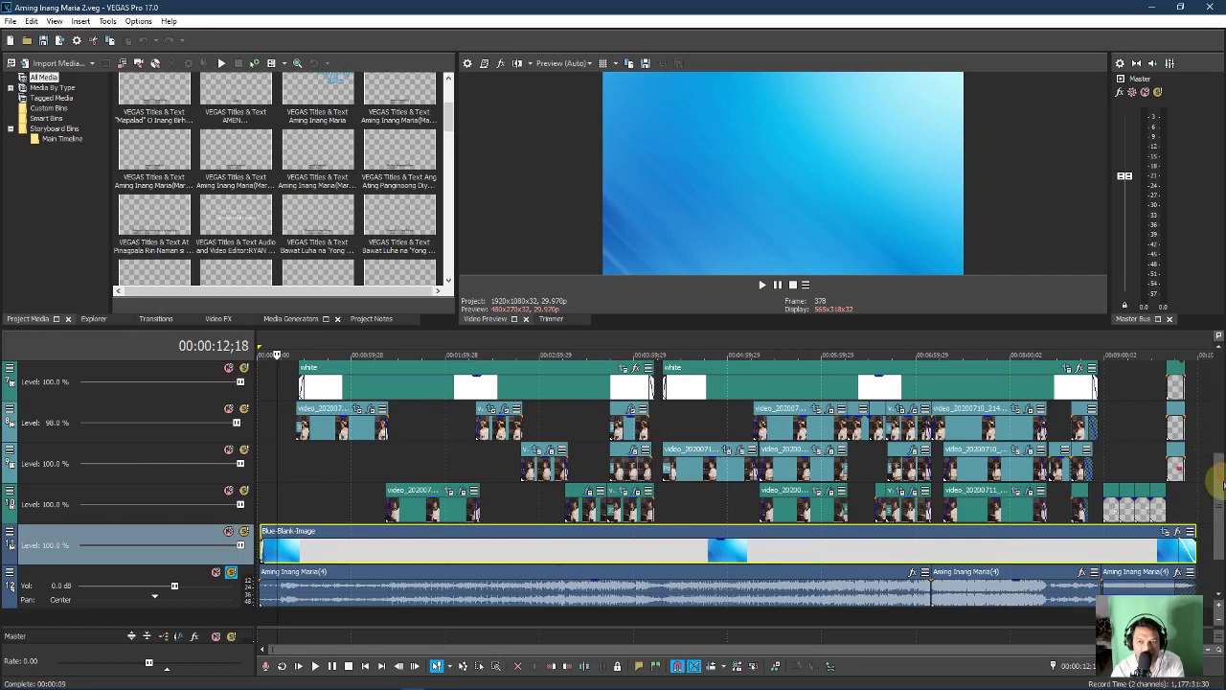
pyautogui.scroll(-1, 1221, 511)
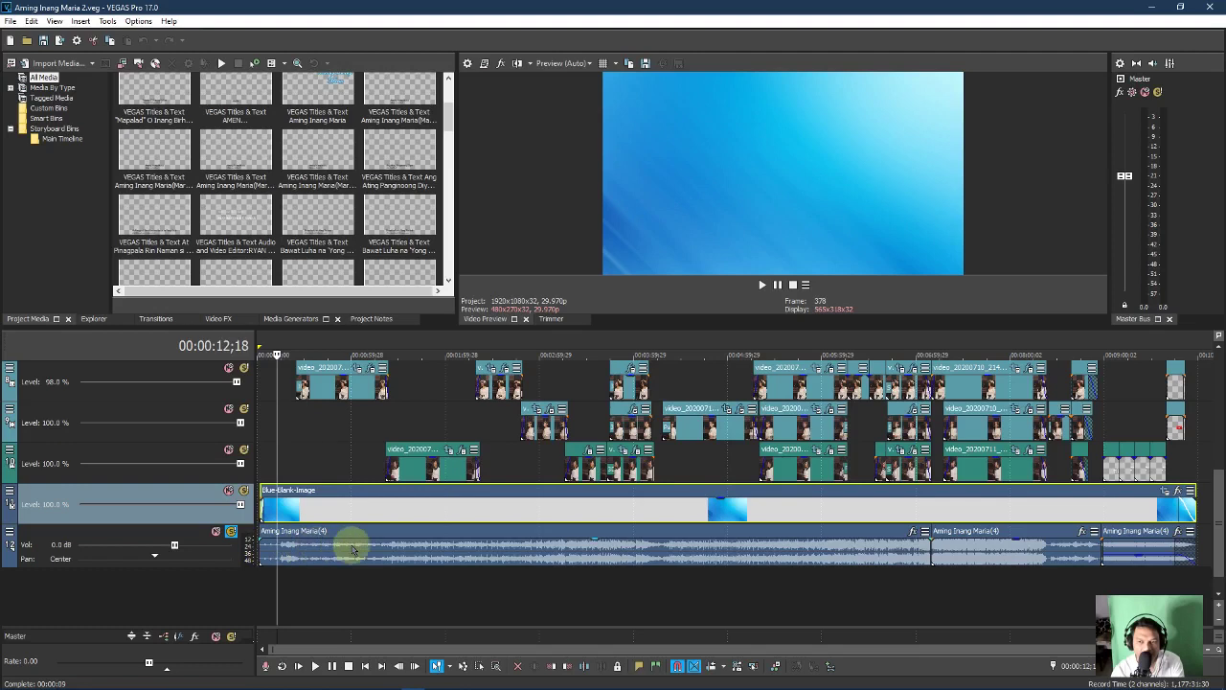
# Return to the upper tracks and preview the opening again, from the channel name to the song title with its credits.
pyautogui.moveTo(1212, 527); pyautogui.dragTo(1218, 402)
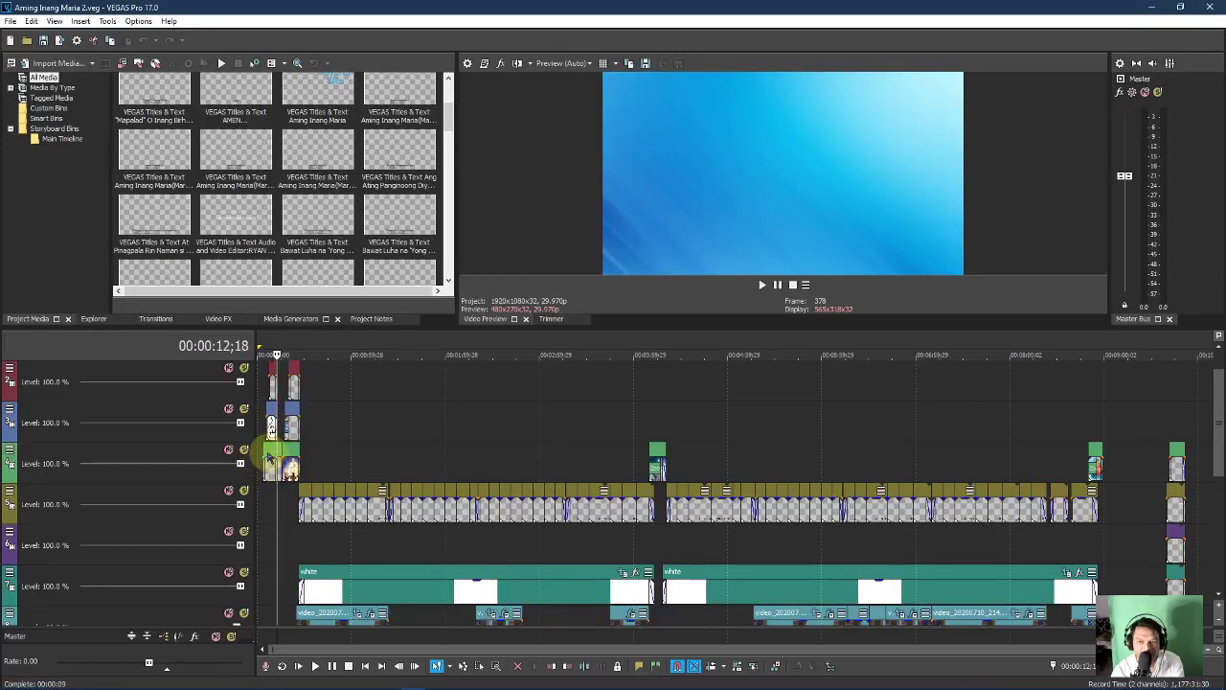
pyautogui.click(265, 347)
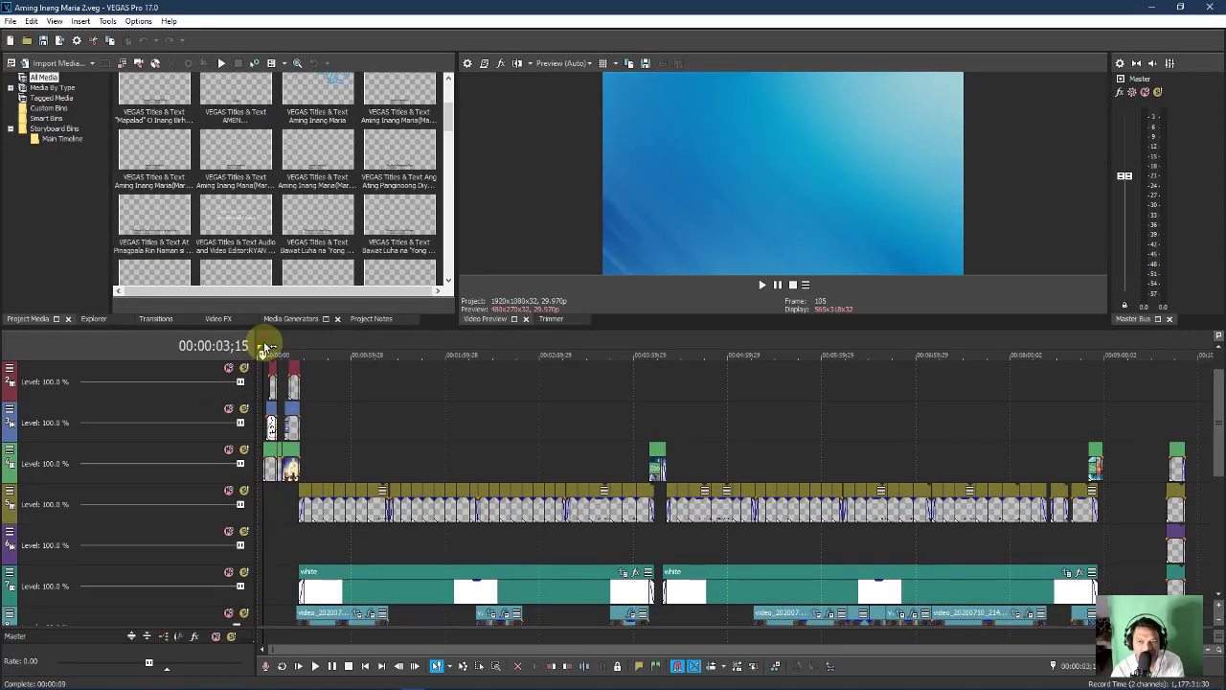
pyautogui.click(285, 468)
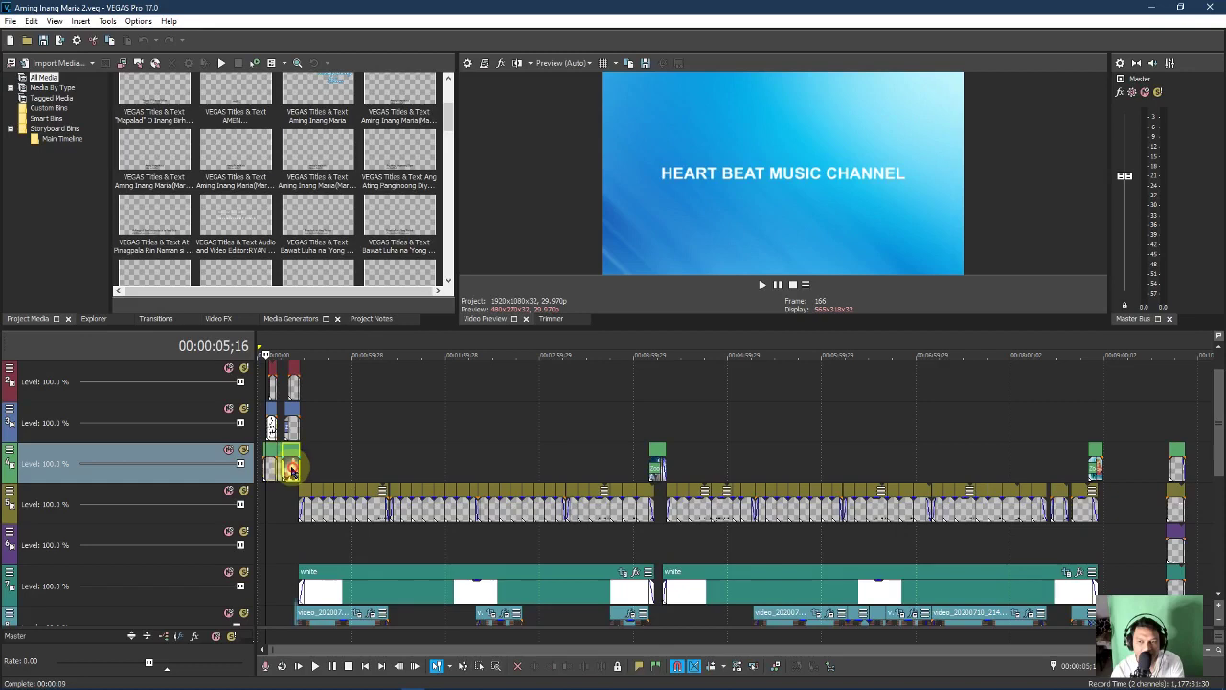
pyautogui.click(292, 469)
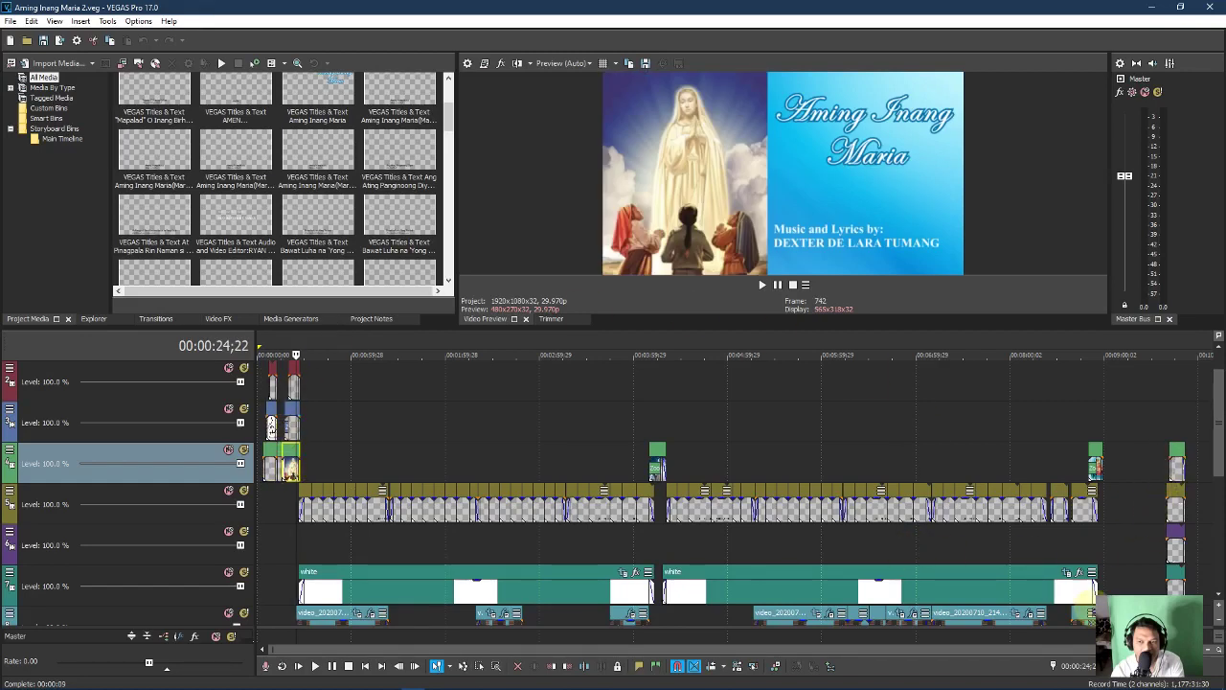
# Preview the video's ending, from the closing image through the singer and arranger credits to the thank-you screen, and view the lowest tracks there.
pyautogui.moveTo(791, 651); pyautogui.dragTo(1026, 649)
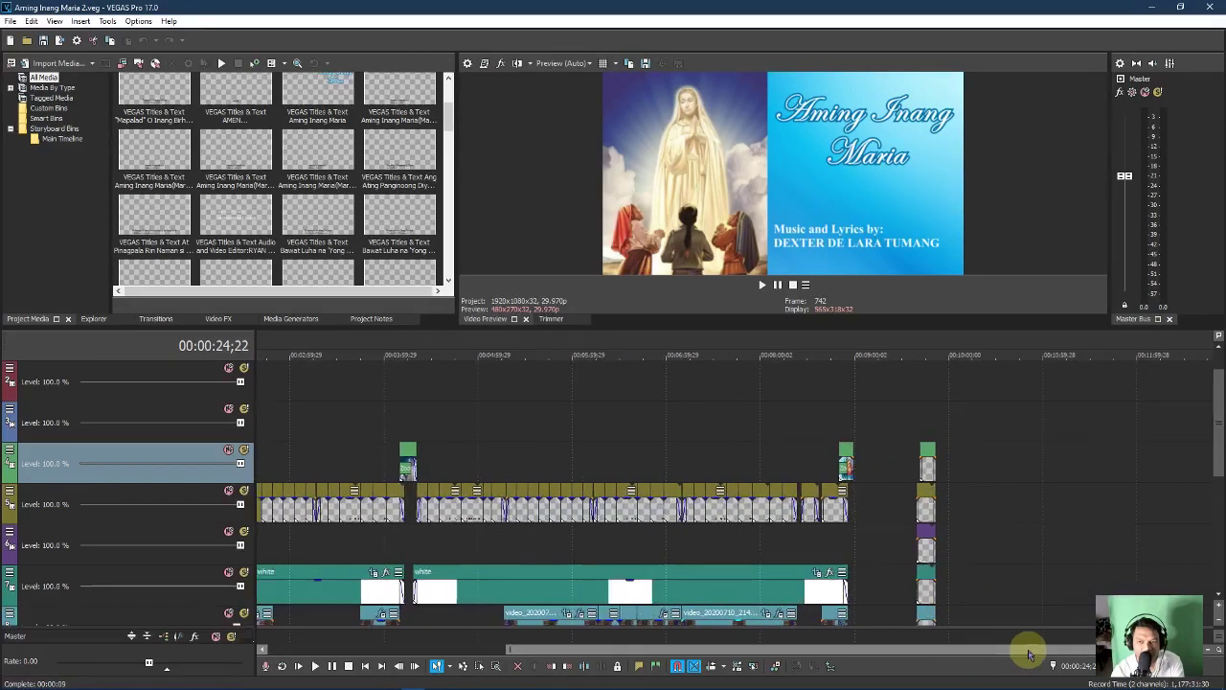
pyautogui.click(848, 350)
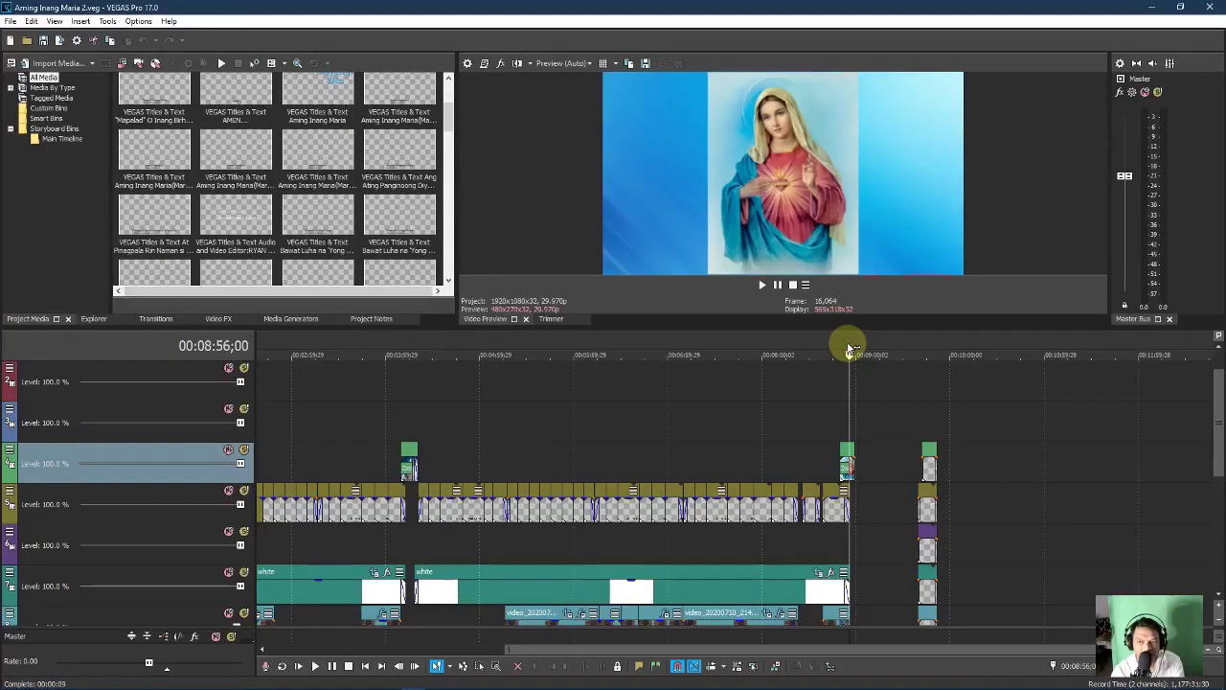
pyautogui.click(849, 470)
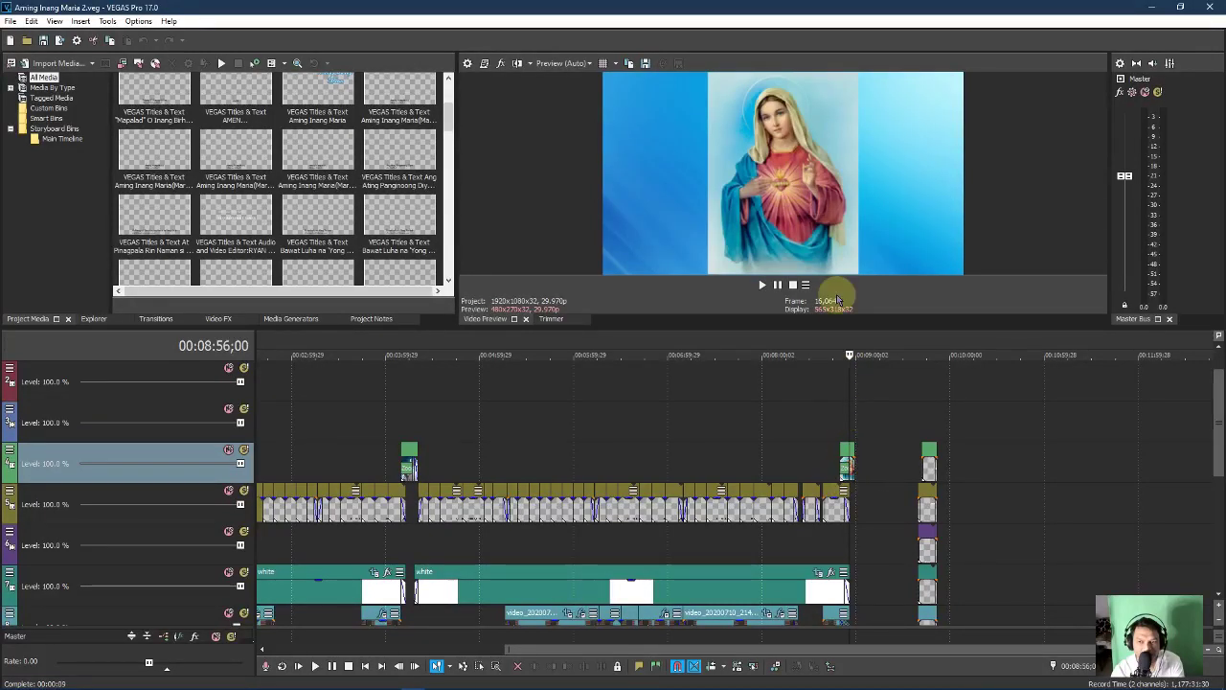
pyautogui.click(863, 350)
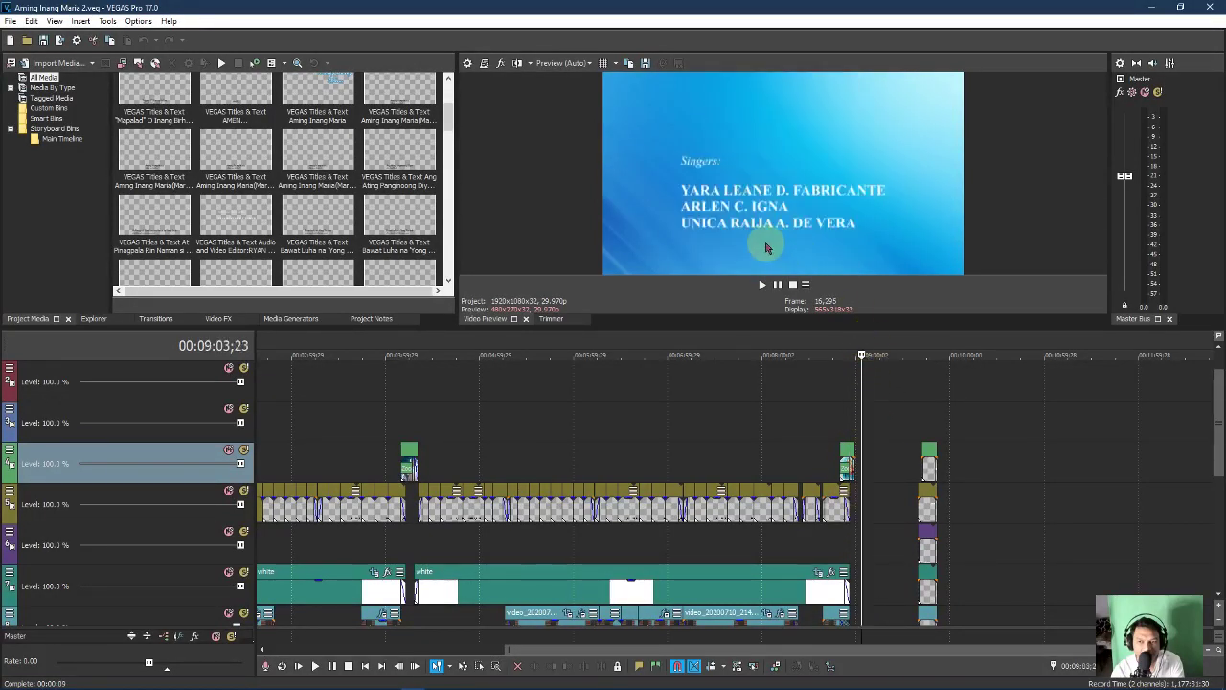
pyautogui.click(891, 350)
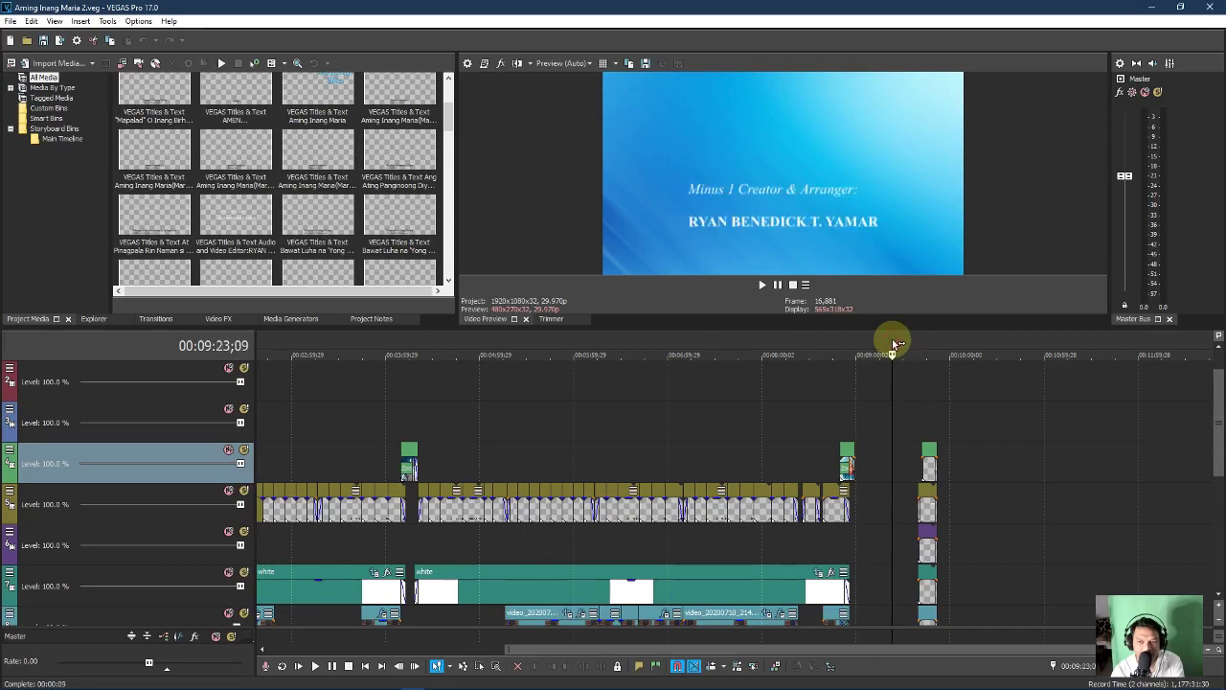
pyautogui.press('m')
pyautogui.click(928, 347)
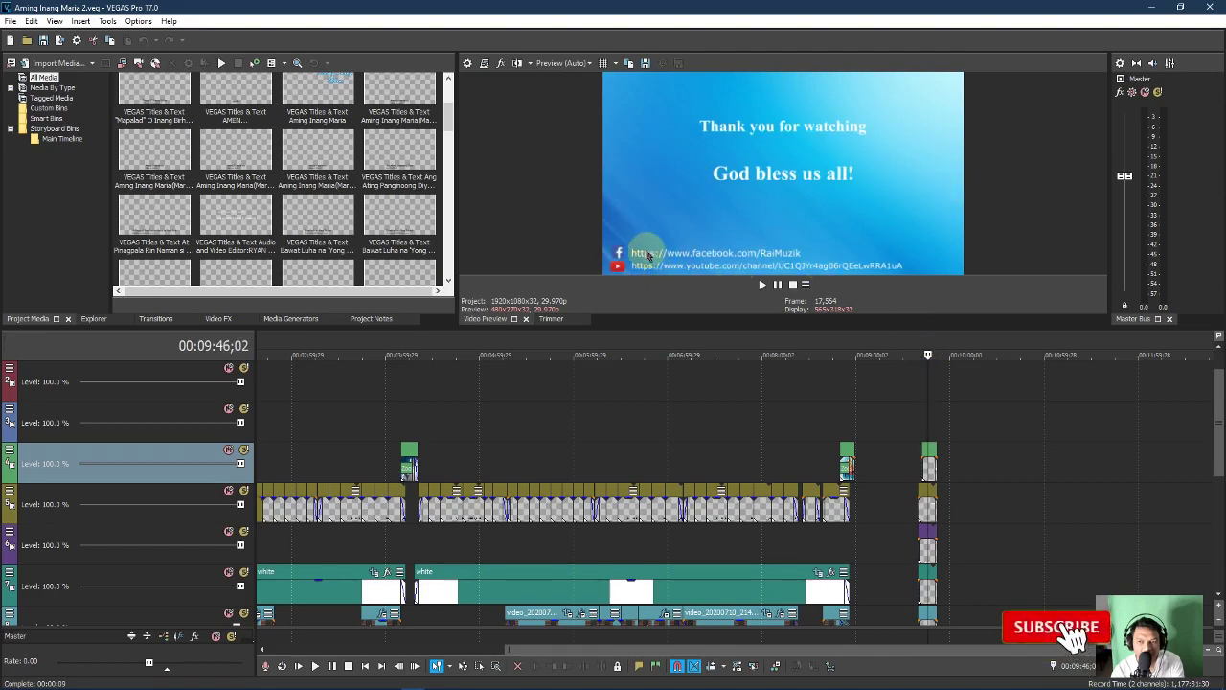
pyautogui.moveTo(1216, 452); pyautogui.dragTo(1216, 522)
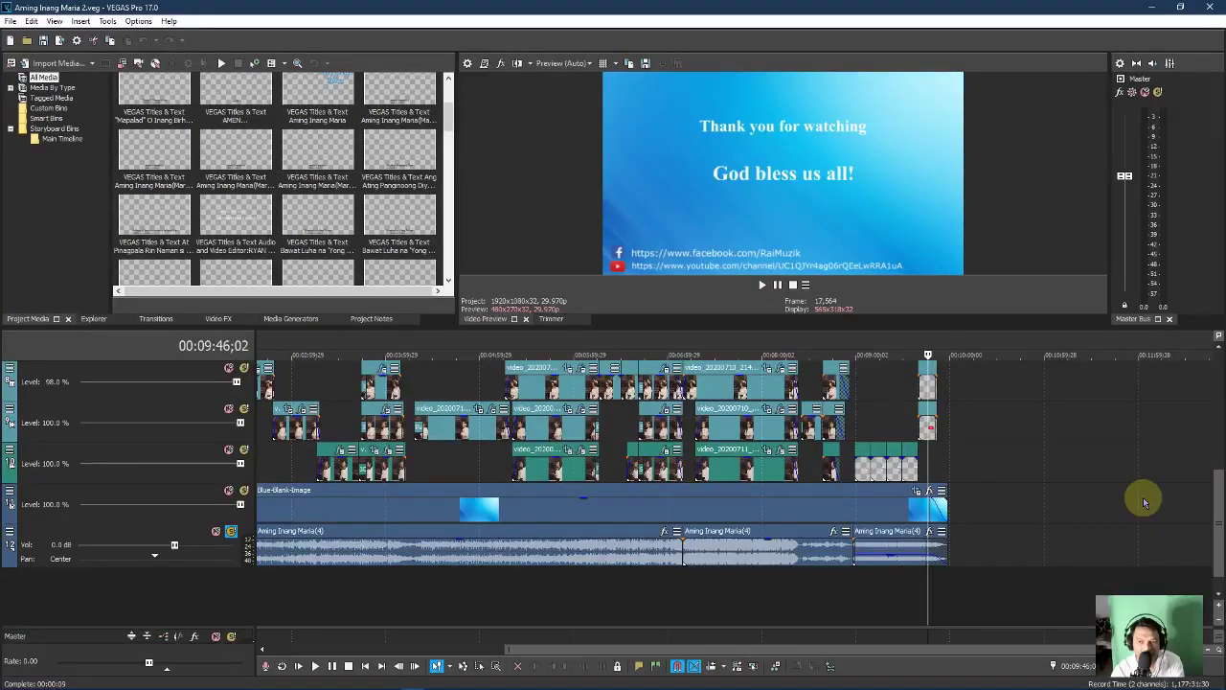